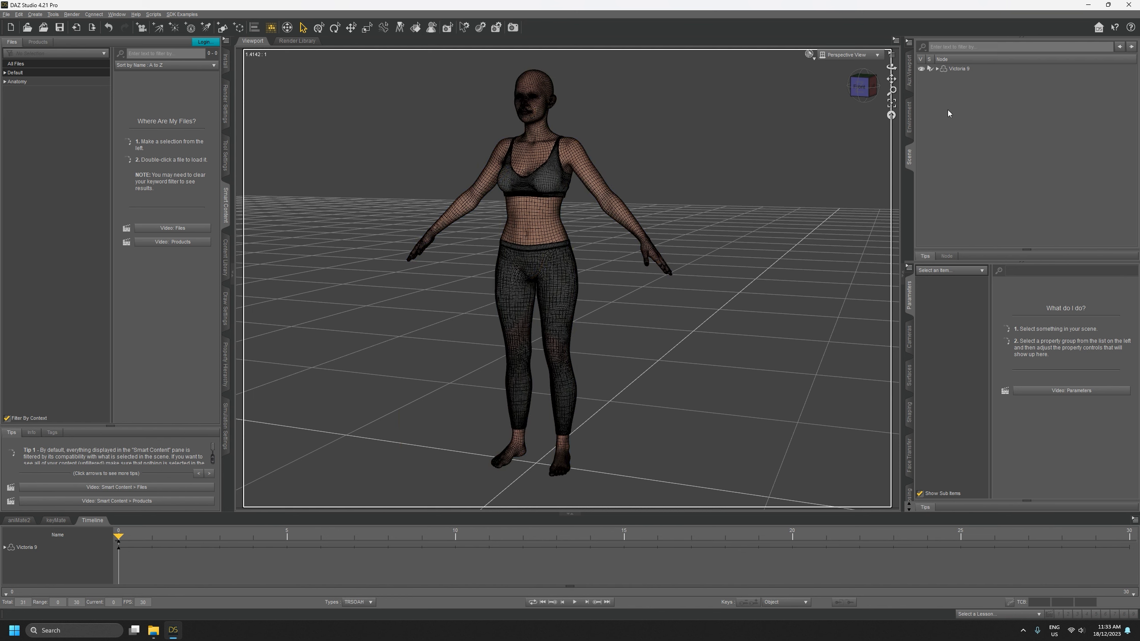
Examine the Victoria 9 figure's child items and the parameters of the figure and its Keep Fit Toptank G9
left_click(937, 70)
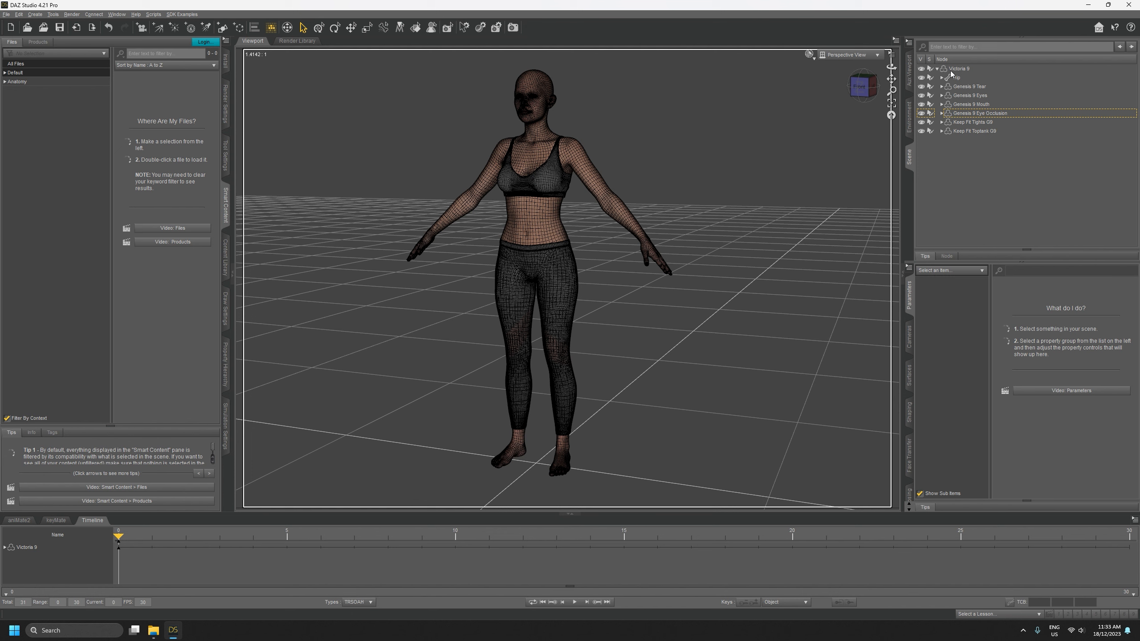
left_click(958, 69)
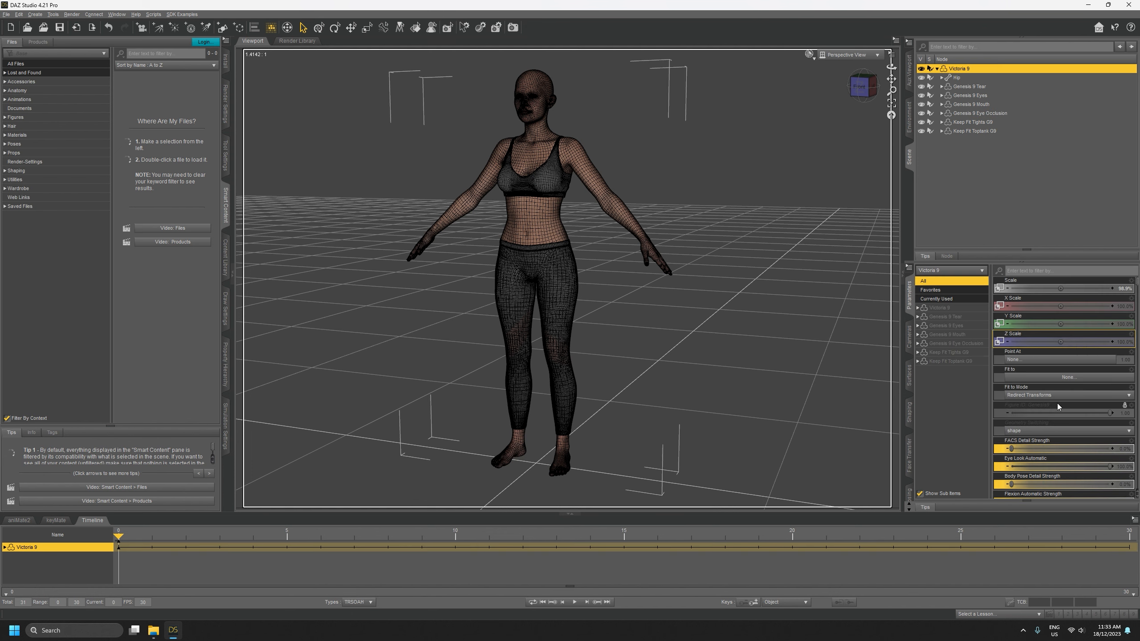
scroll(1057, 403, "down", 4)
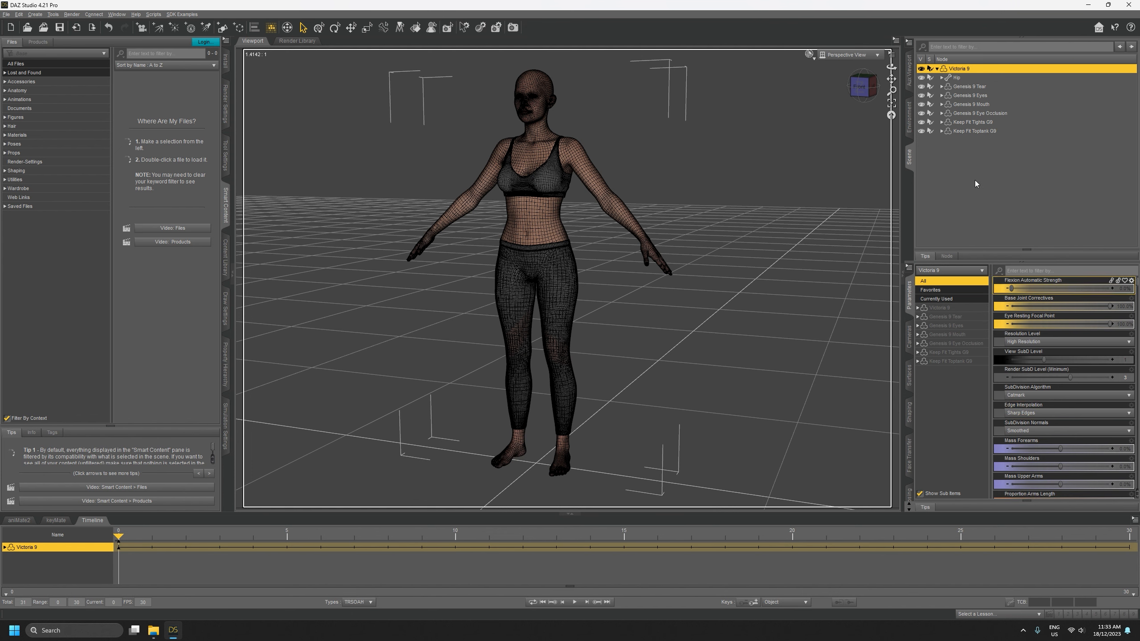
left_click(974, 130)
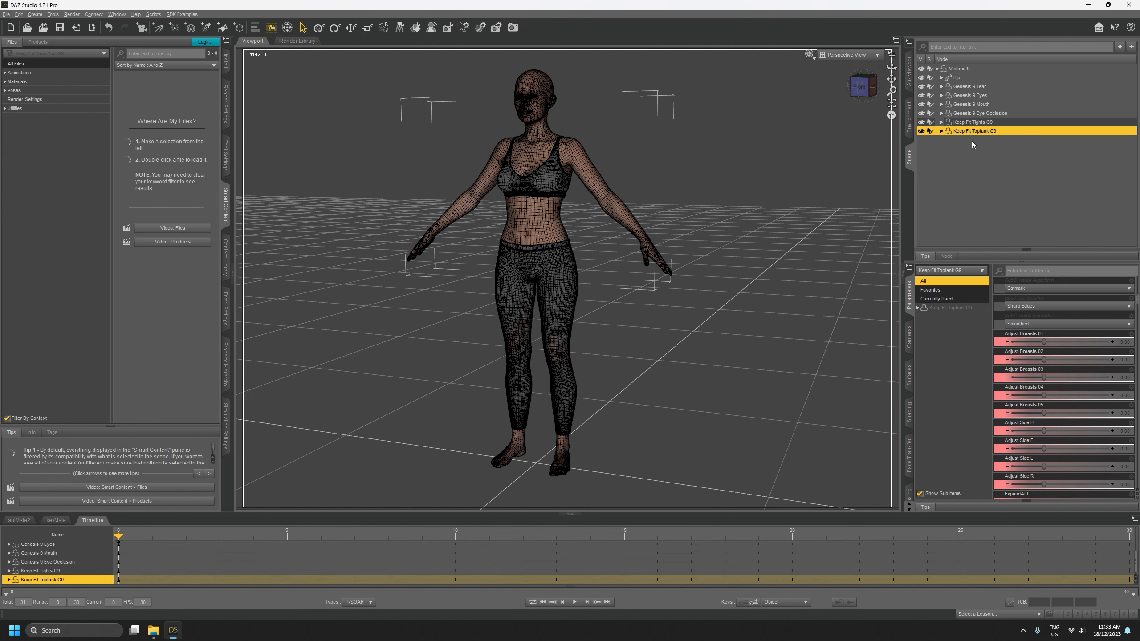
scroll(1033, 382, "up", 3)
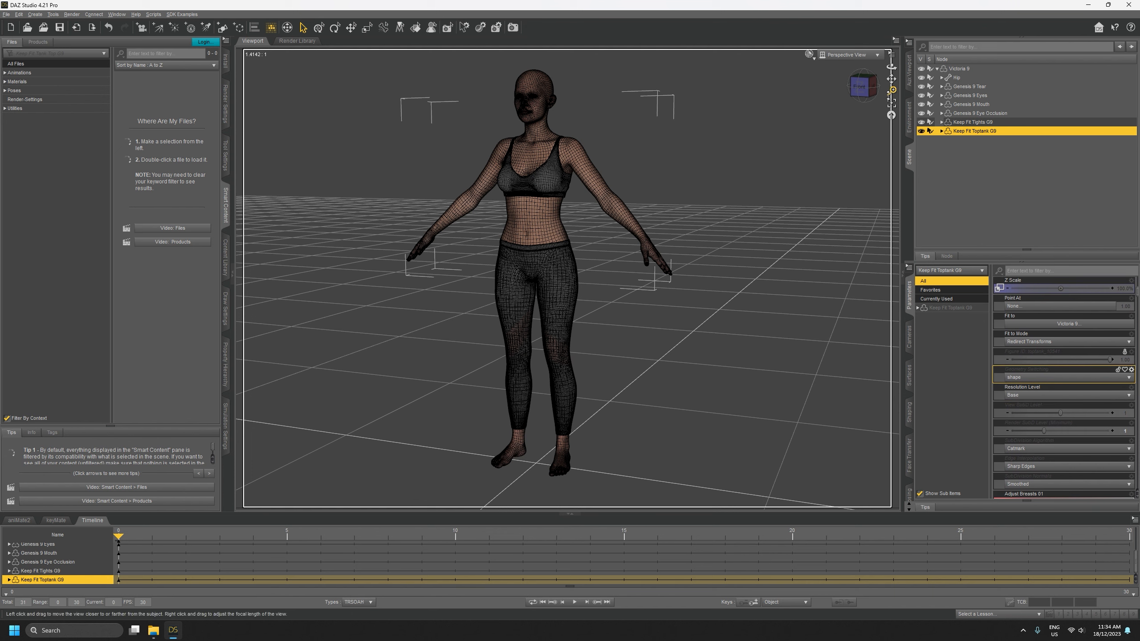
left_click(937, 68)
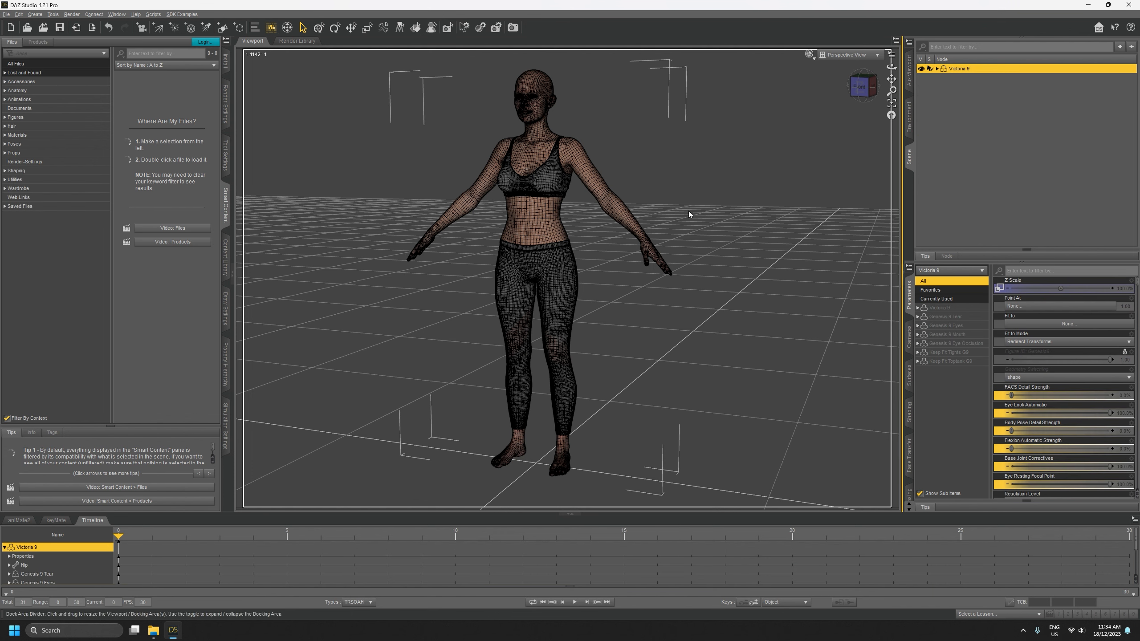
Load the Genesis 9 pose preset "G9 Example ROM With Face Board" onto Victoria 9 at frame 0 with transform limits turned off
left_click(225, 257)
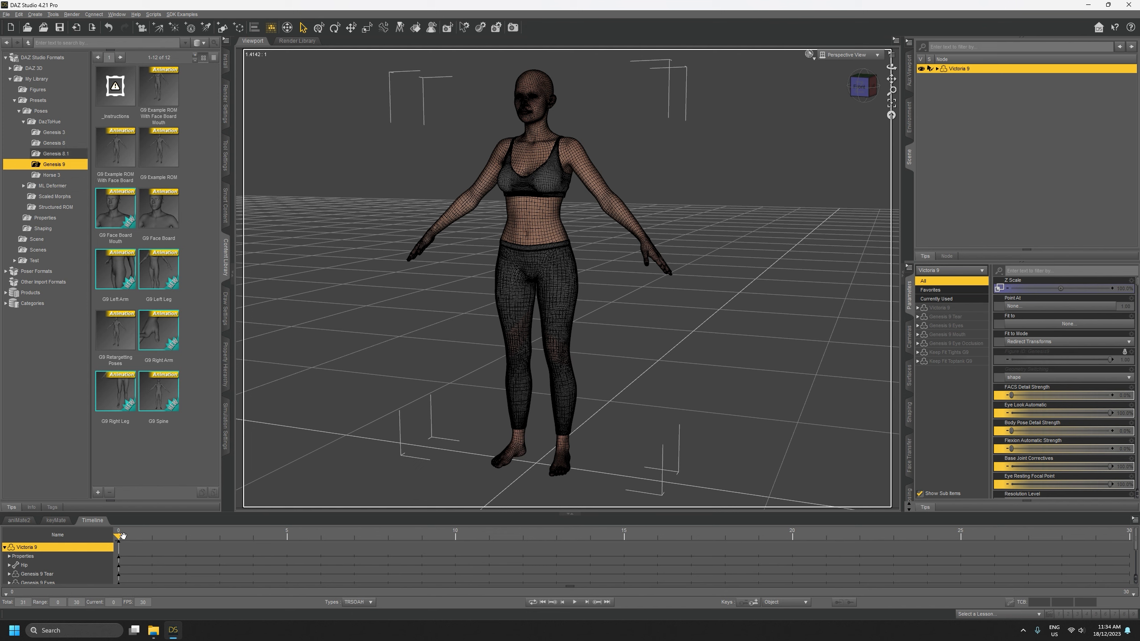
mouse_move(123, 536)
left_mouse_down()
mouse_move(140, 535)
mouse_move(119, 535)
left_mouse_up()
left_click(938, 69)
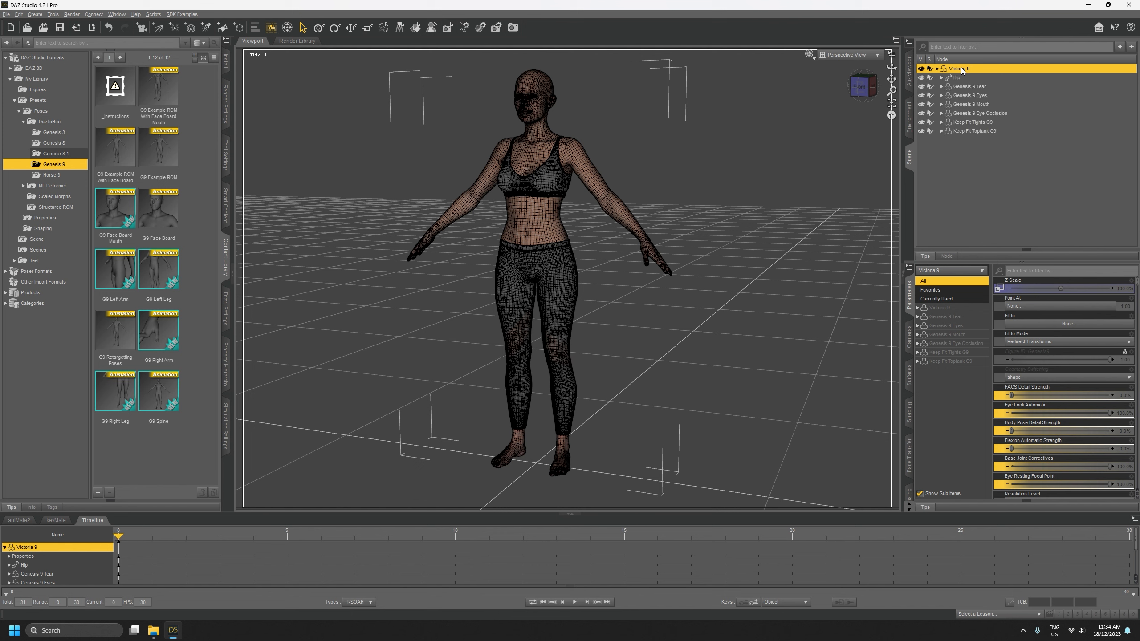
left_click(938, 70)
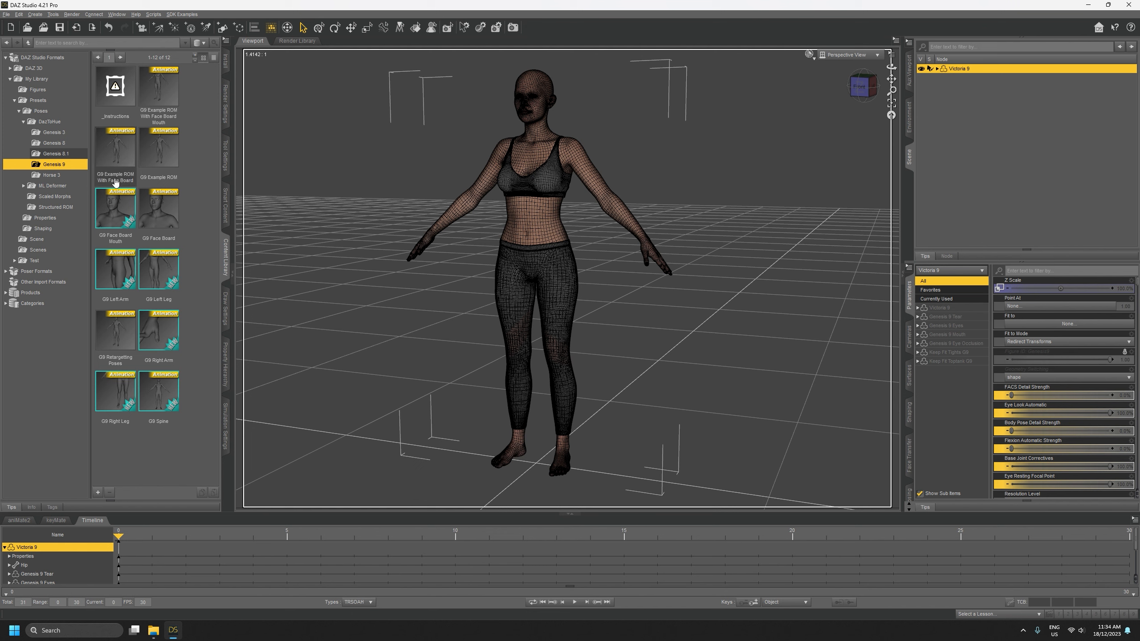
double_click(118, 148)
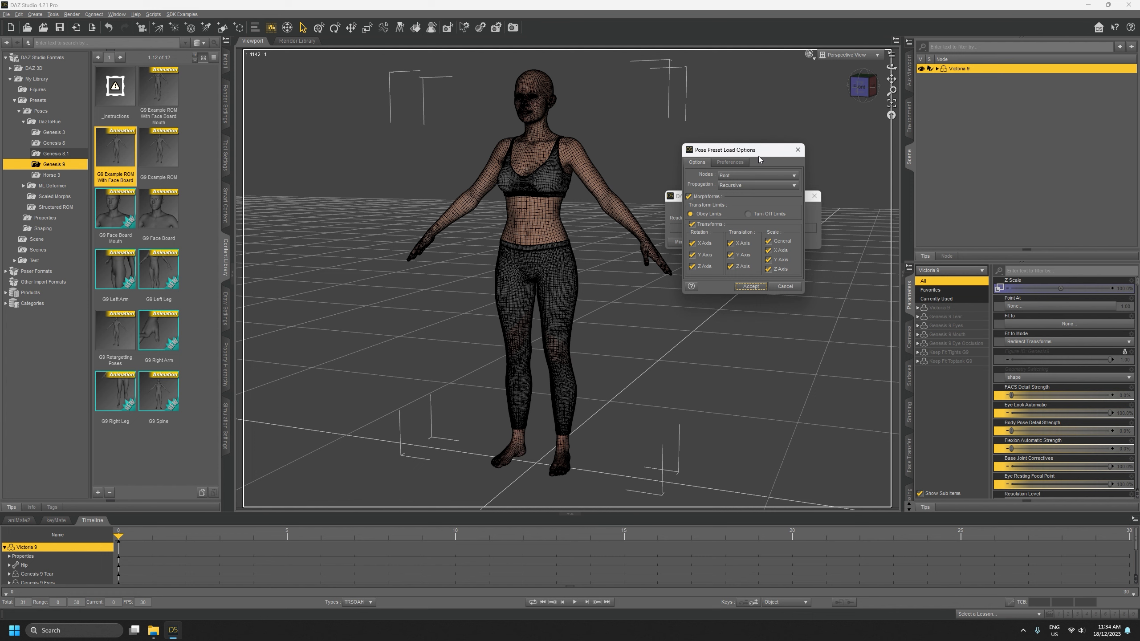
left_click(748, 215)
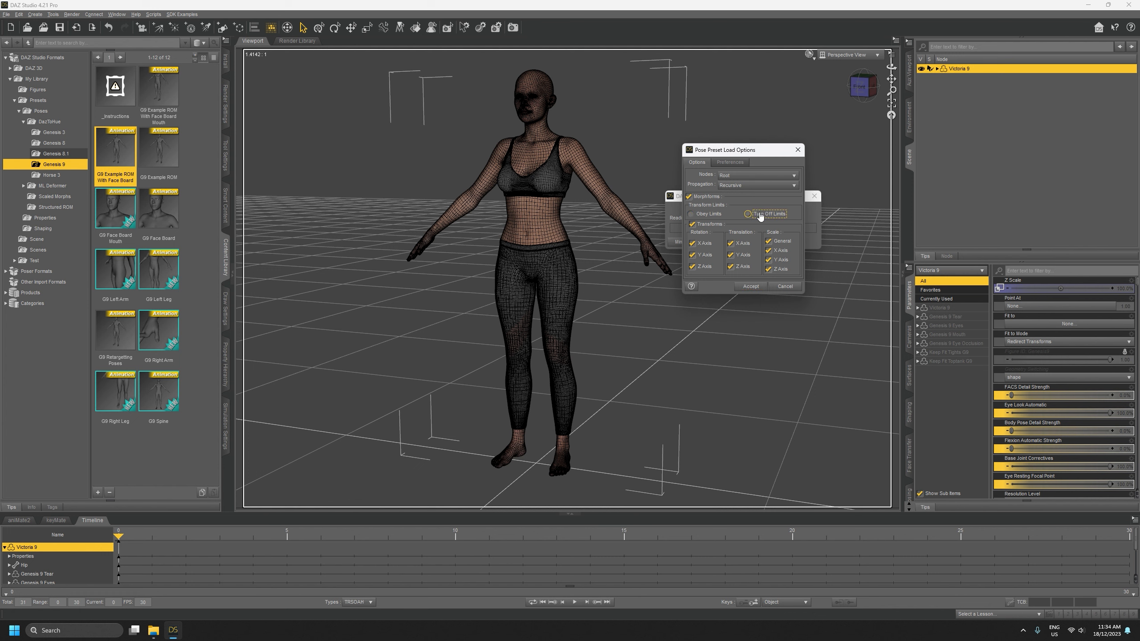
left_click(751, 286)
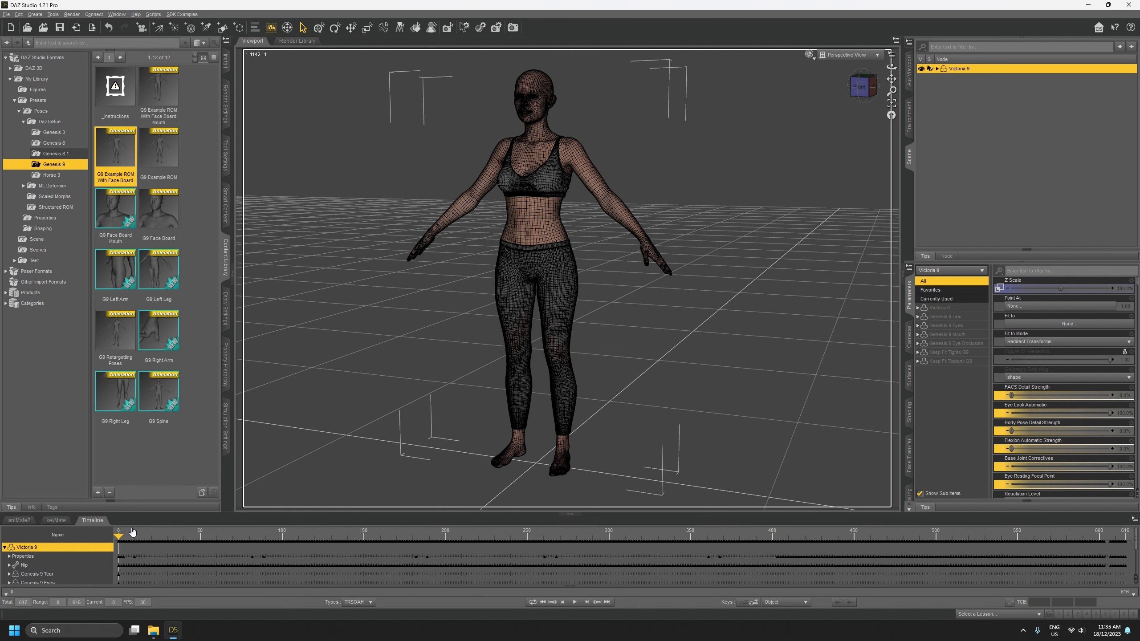
Scrub the timeline and check the Genesis 9 Mouth's animation near frame 600, returning to the start
left_click_drag(120, 534, 605, 527)
left_click(937, 69)
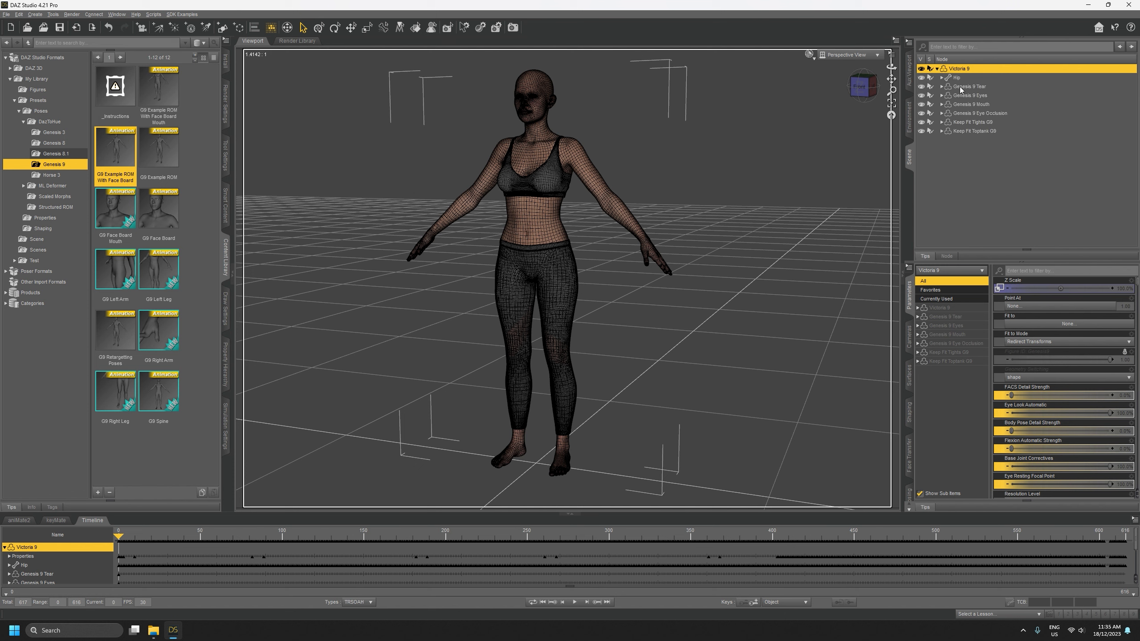
left_click(976, 105)
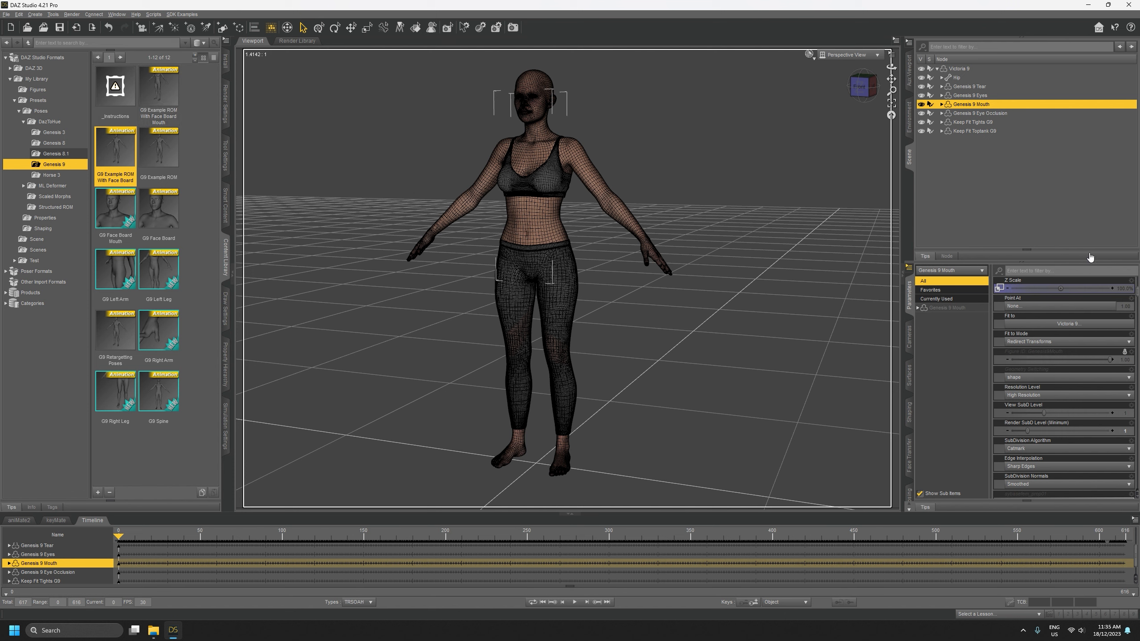
left_click(970, 70)
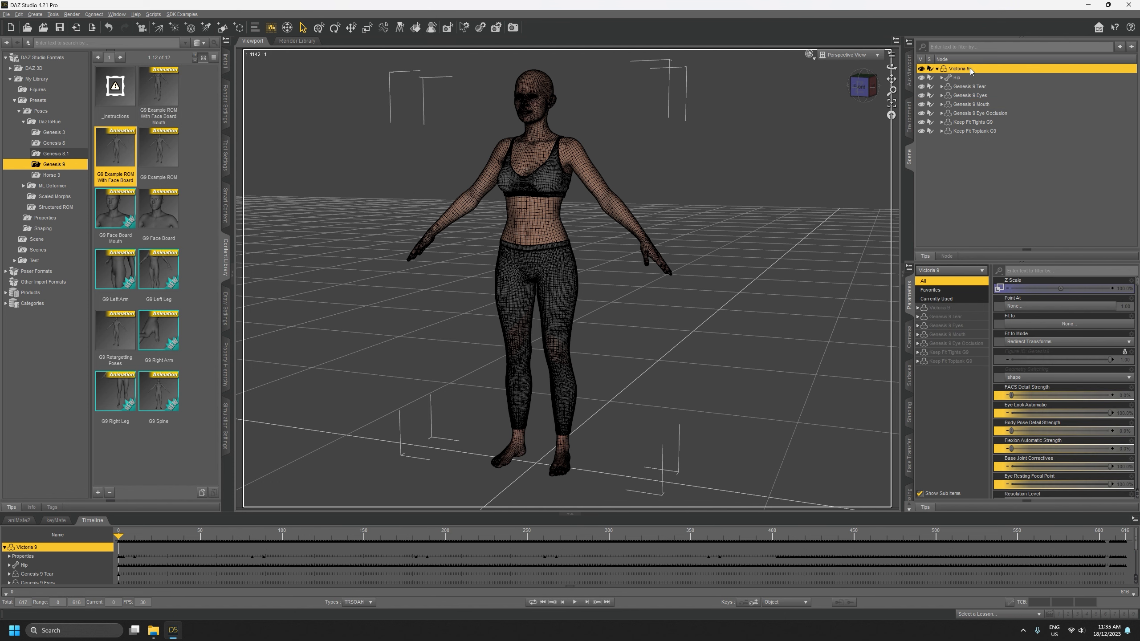
left_click(977, 104)
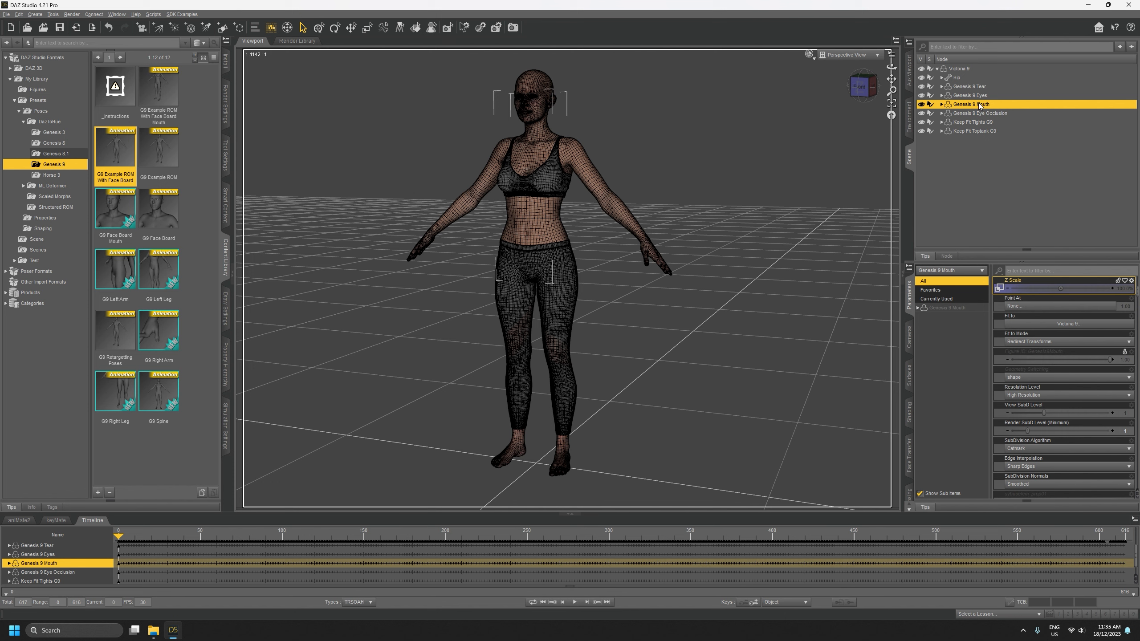
scroll(1064, 449, "down", 1)
left_click(1105, 535)
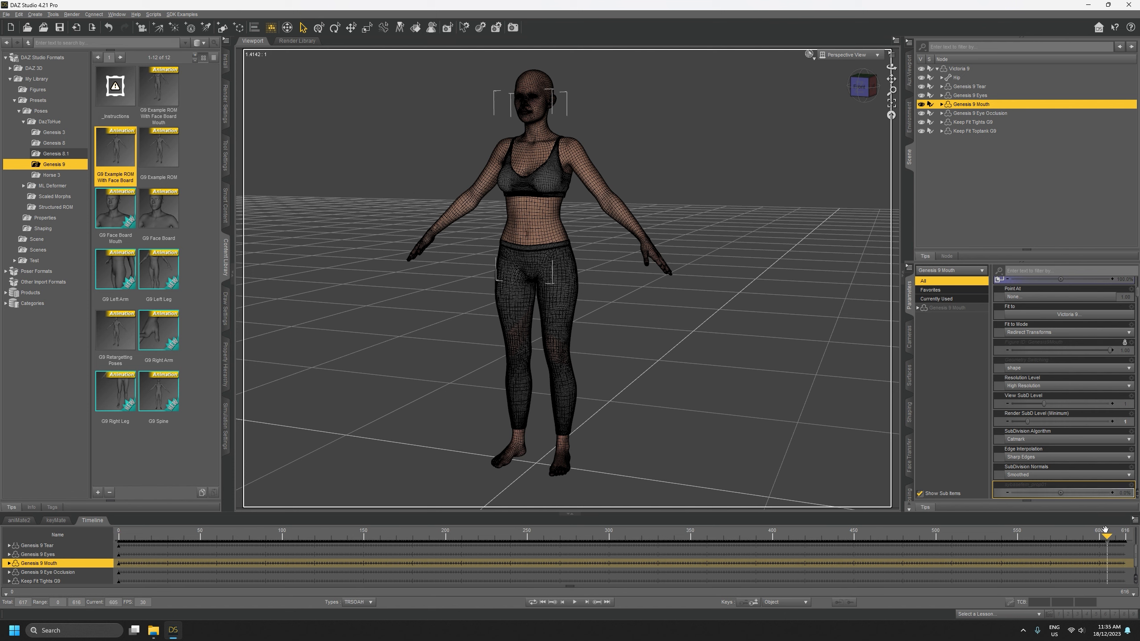
left_click_drag(1106, 535, 1109, 536)
scroll(1068, 382, "up", 1)
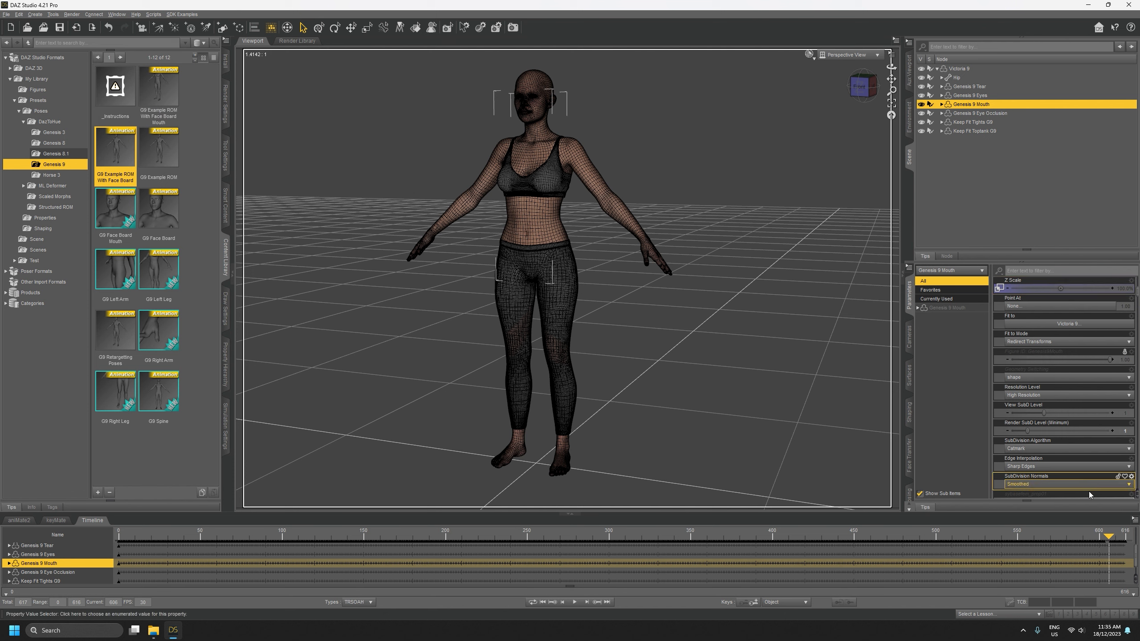
left_click_drag(1109, 537, 118, 533)
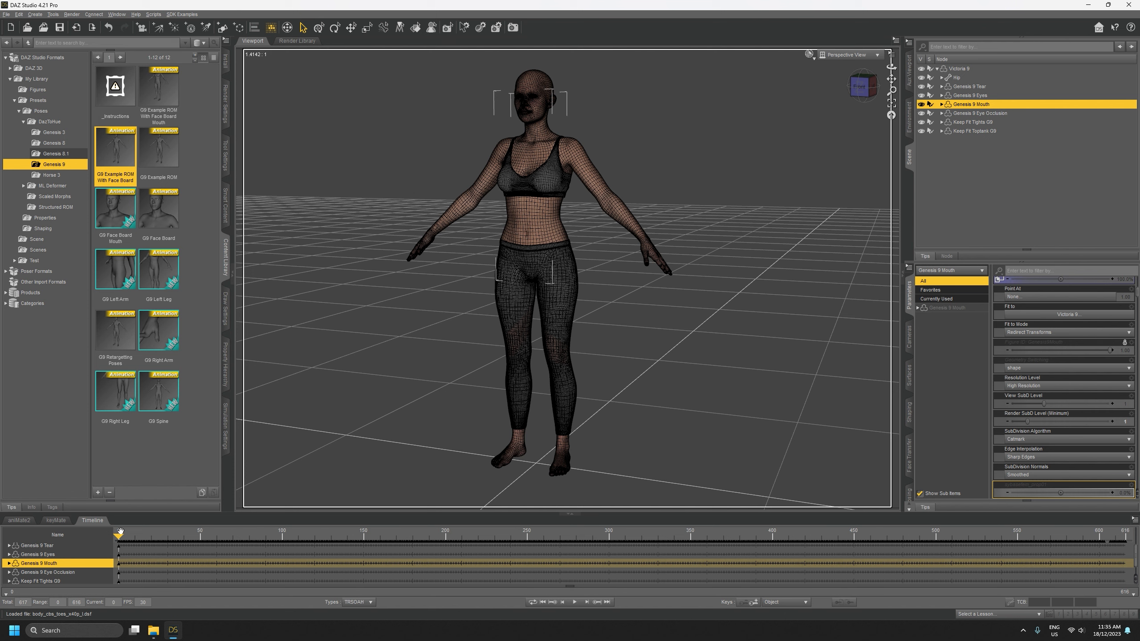
Load the "G9 Example ROM With Face Board Mouth" preset onto Genesis 9 Mouth with transform limits turned off
left_click(974, 96)
left_click(977, 103)
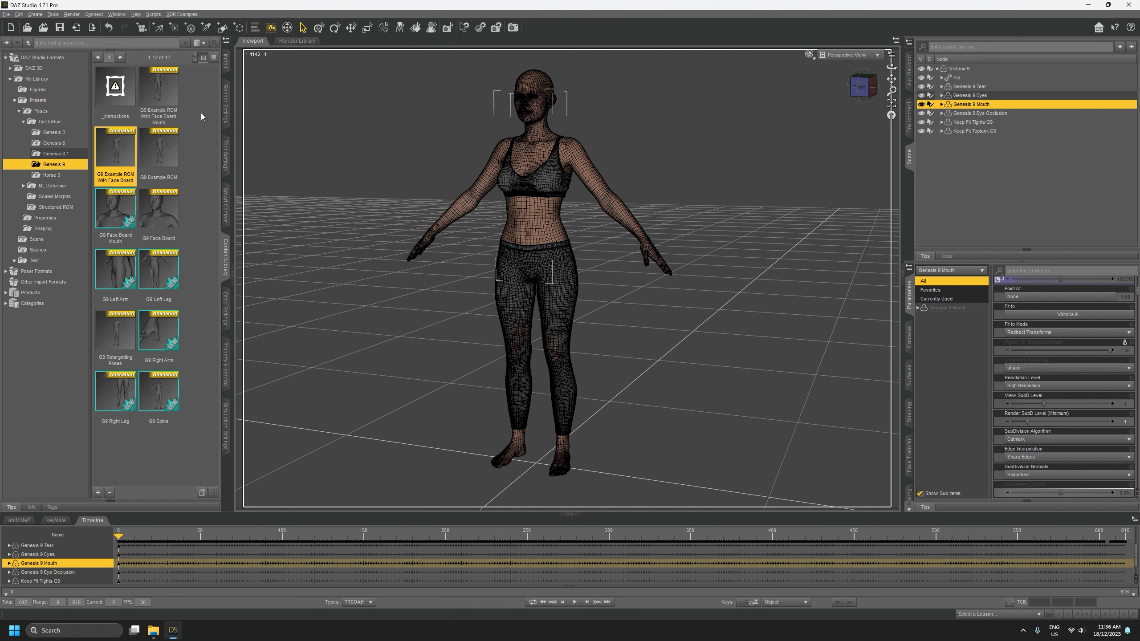
double_click(163, 87)
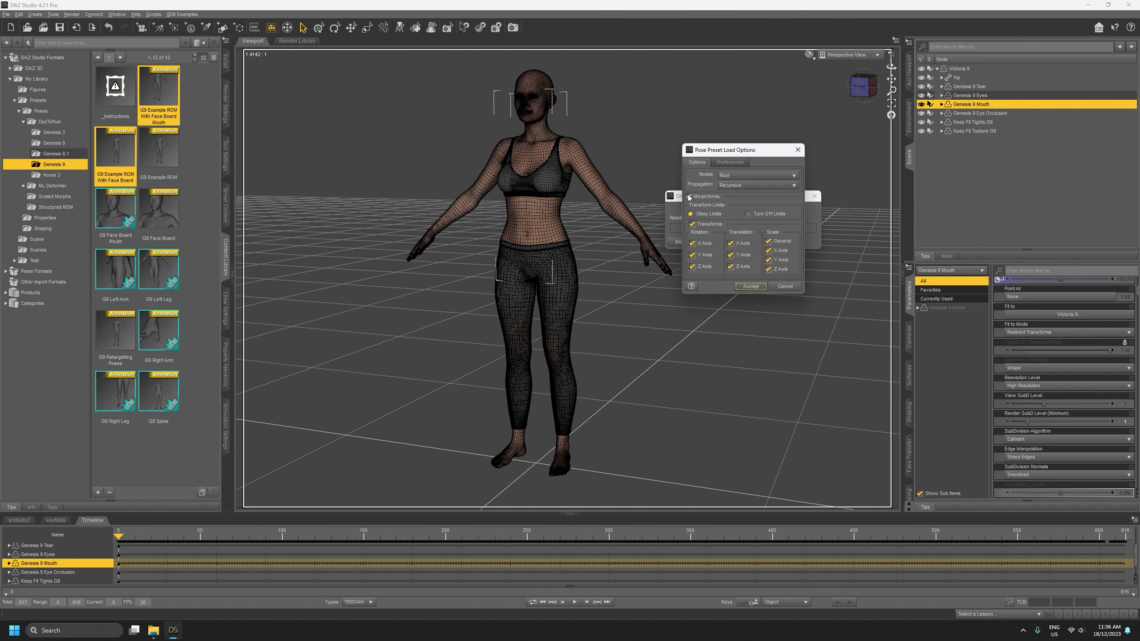
left_click(748, 214)
left_click(750, 287)
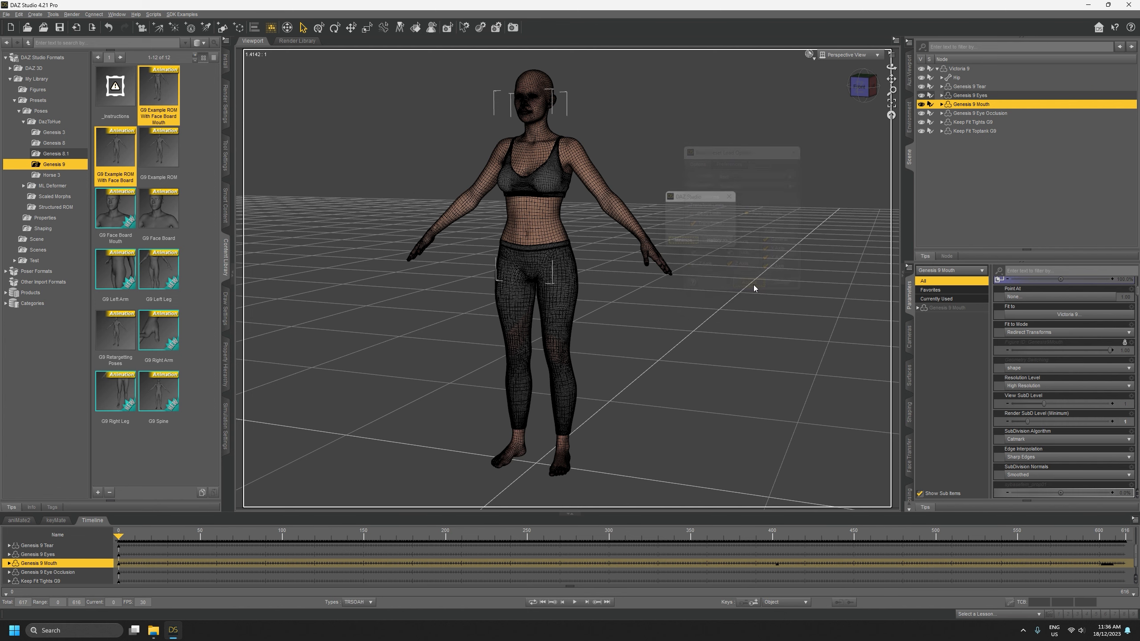
Preview Victoria 9's range-of-motion animation across the timeline and return to the first frame
left_click(959, 70)
mouse_move(119, 535)
left_mouse_down()
mouse_move(387, 536)
mouse_move(119, 537)
left_mouse_up()
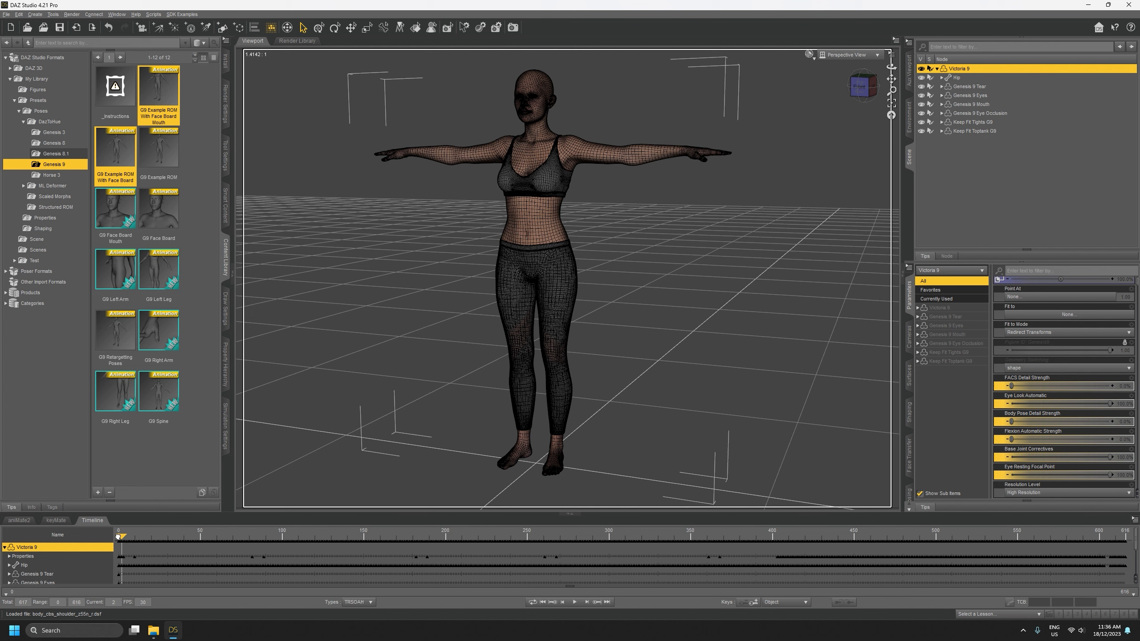
left_click_drag(115, 537, 930, 552)
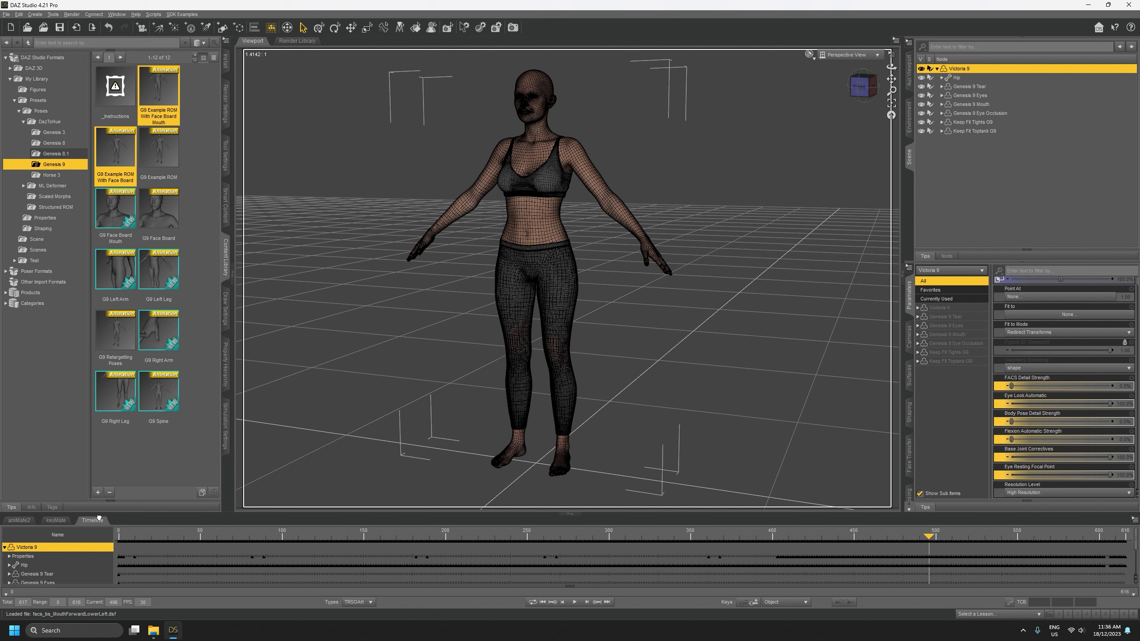
key("Home")
Start sending Victoria 9 to Maya through the Daz To Maya bridge with the asset type set to Animation
left_click(986, 203)
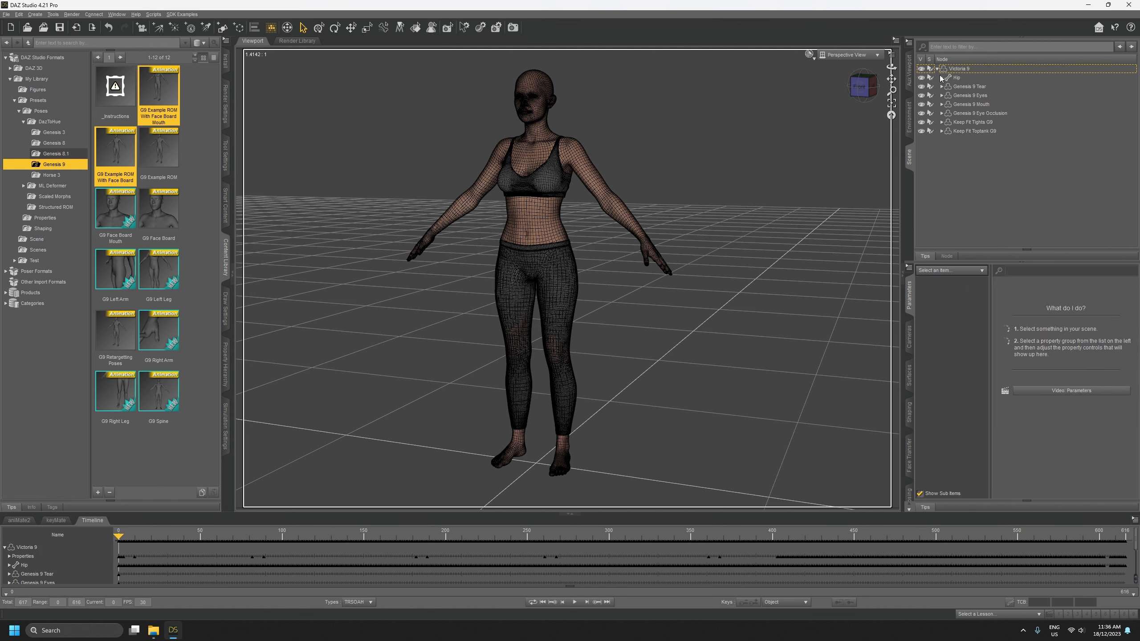
left_click(937, 68)
left_click(961, 68)
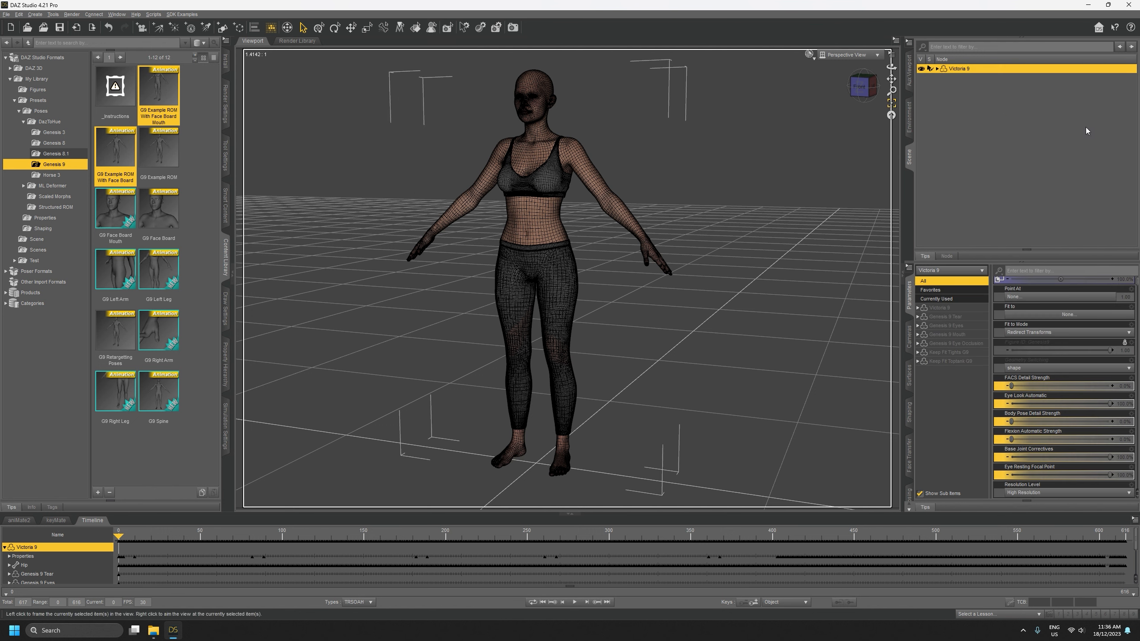
left_click(7, 14)
mouse_move(19, 130)
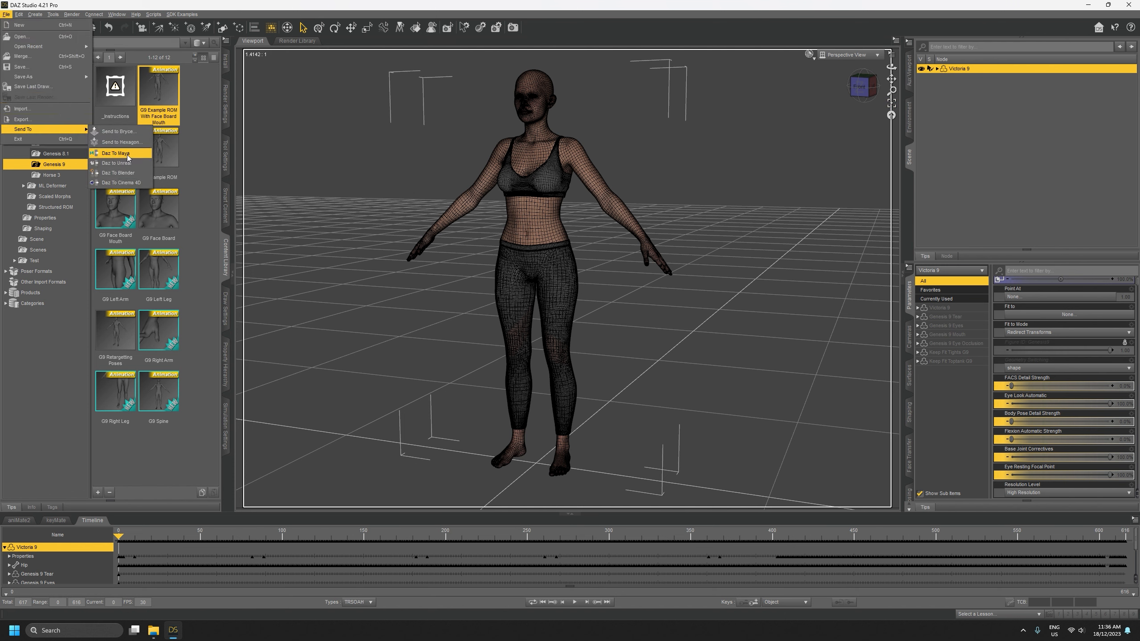
left_click(128, 155)
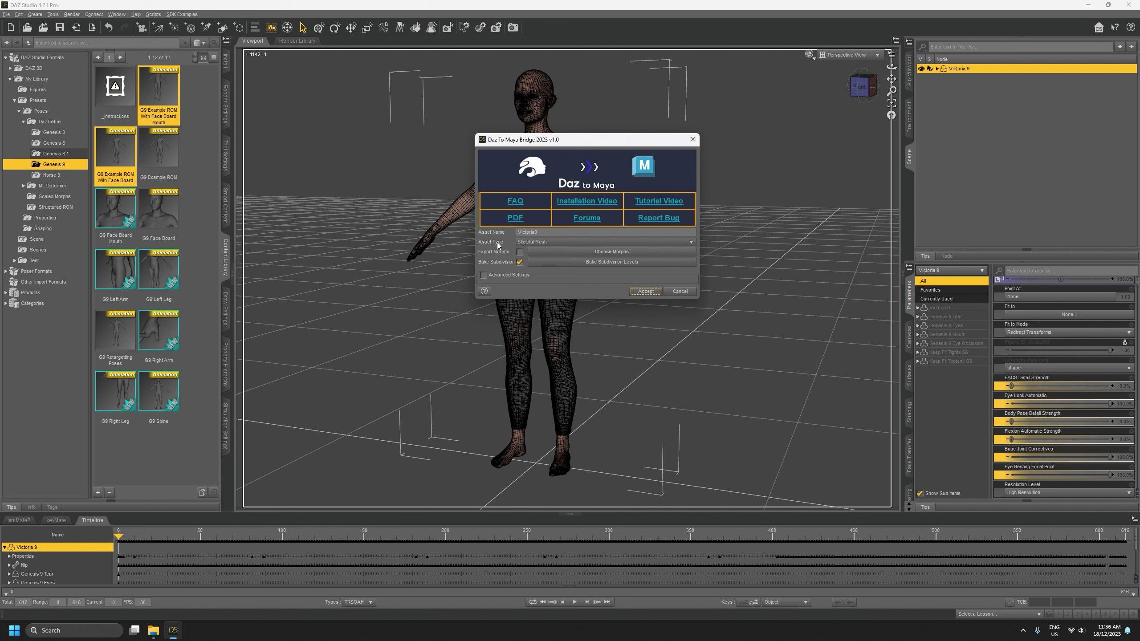
left_click(530, 242)
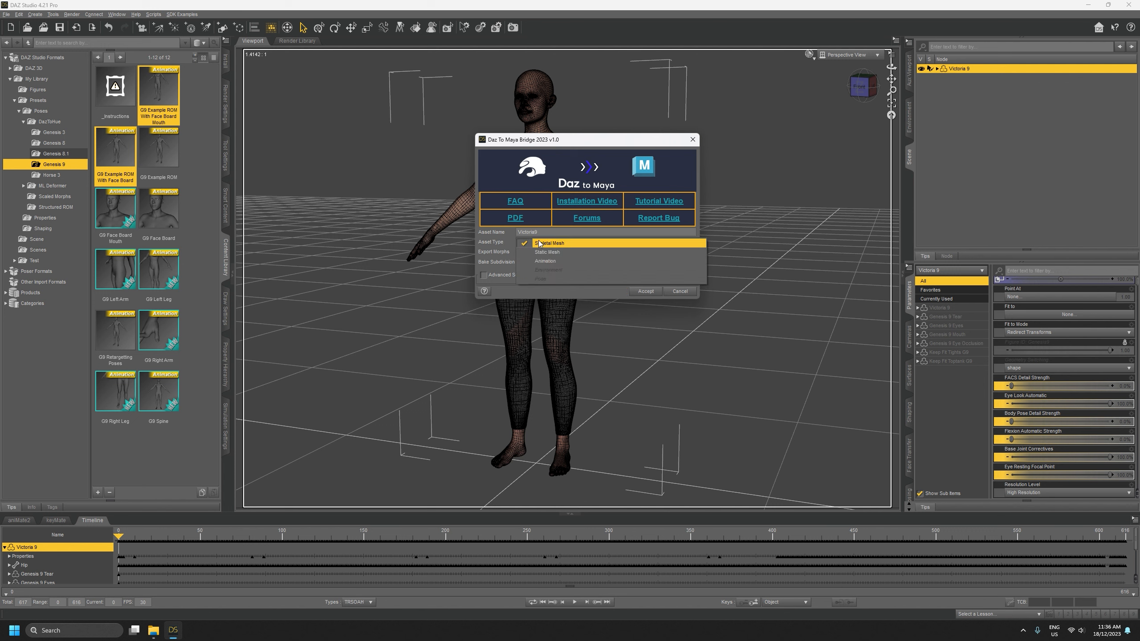
left_click(555, 263)
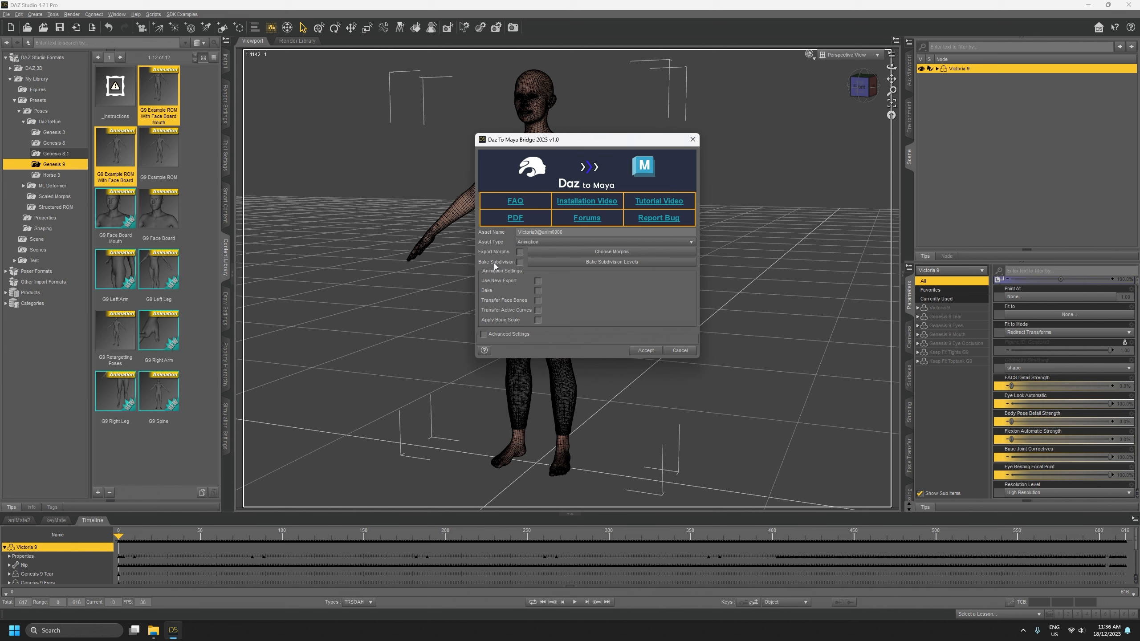
Open the bake subdivision levels and set Victoria 9 and Genesis 9 Tear to level 1
left_click(598, 262)
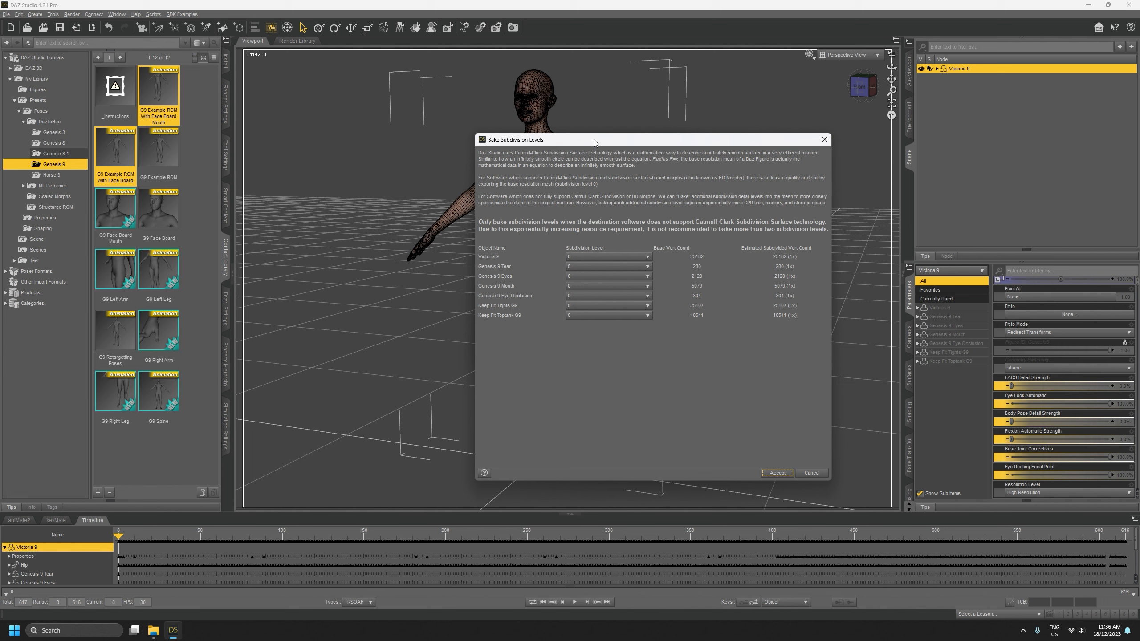
left_click_drag(594, 140, 394, 83)
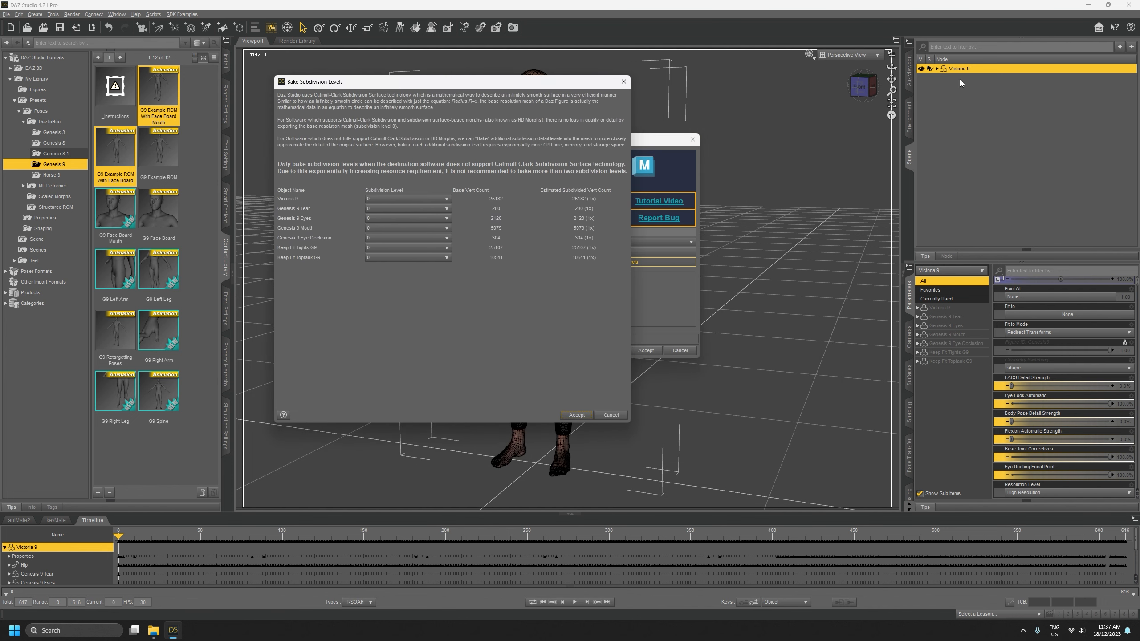
left_click(410, 199)
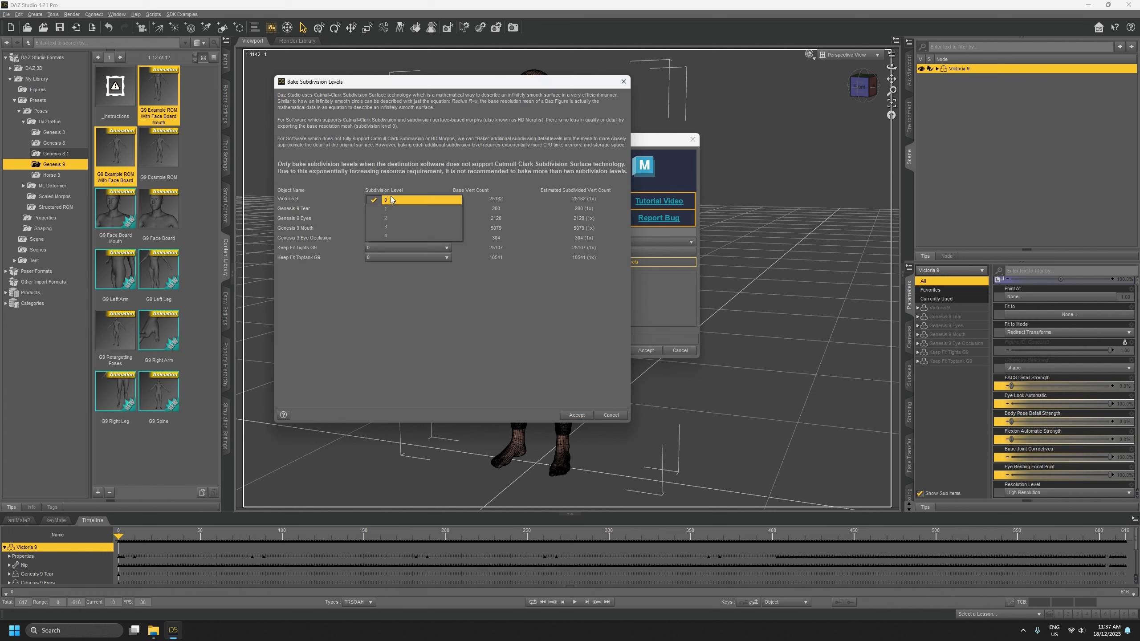
left_click(396, 209)
left_click(385, 209)
left_click(385, 219)
Set the bake subdivision level to 1 for Genesis 9 Eyes, Genesis 9 Mouth and Genesis 9 Eye Occlusion
left_click(386, 218)
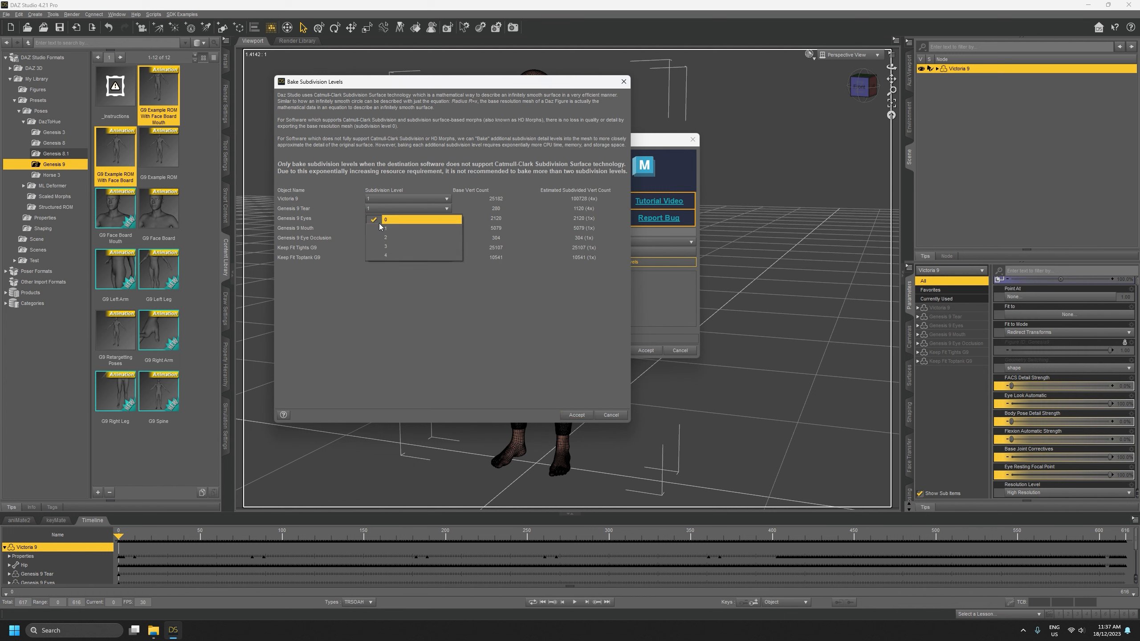
left_click(386, 227)
left_click(386, 228)
left_click(385, 238)
left_click(385, 238)
left_click(385, 248)
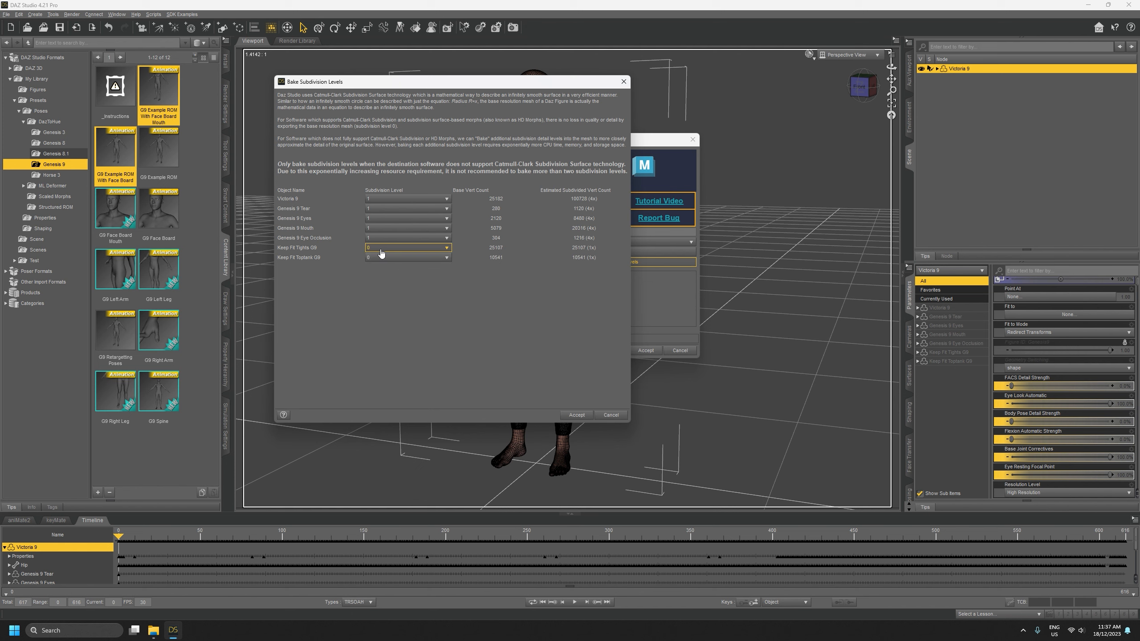
left_click(385, 257)
left_click(386, 258)
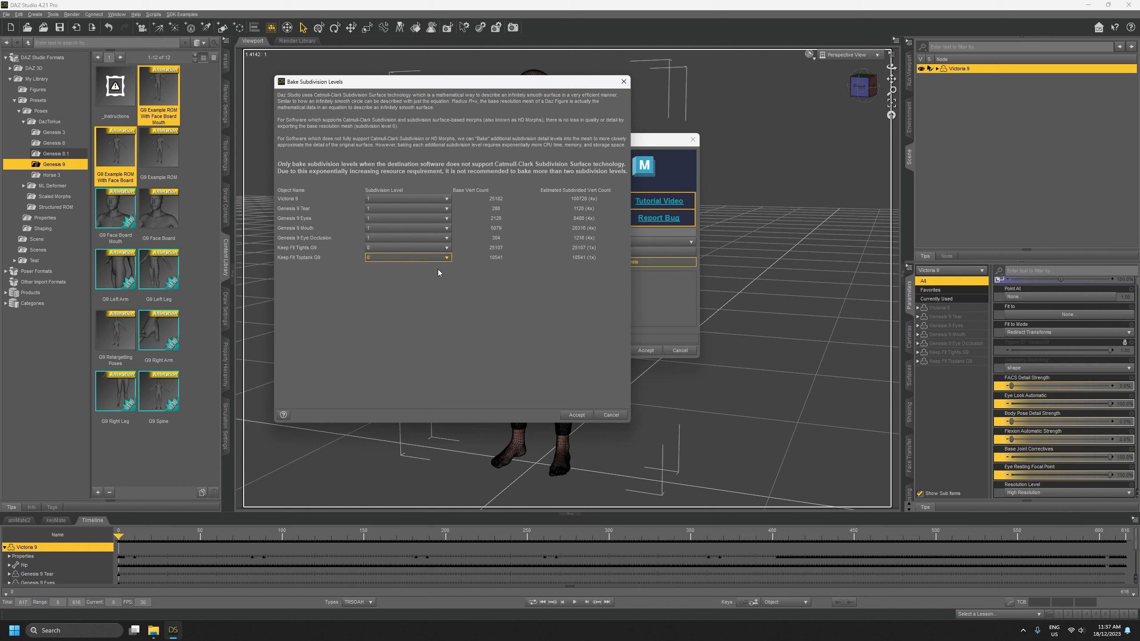
Accept the subdivision levels and run the Daz To Maya export of Victoria 9, dismissing the completion message
left_click(577, 416)
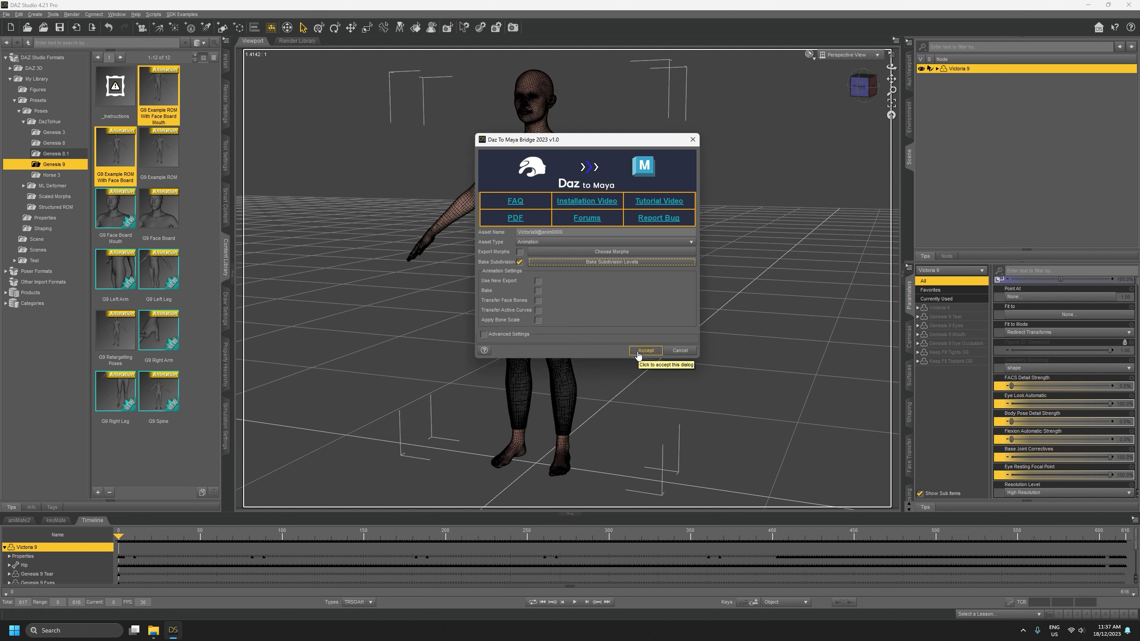
left_click(639, 353)
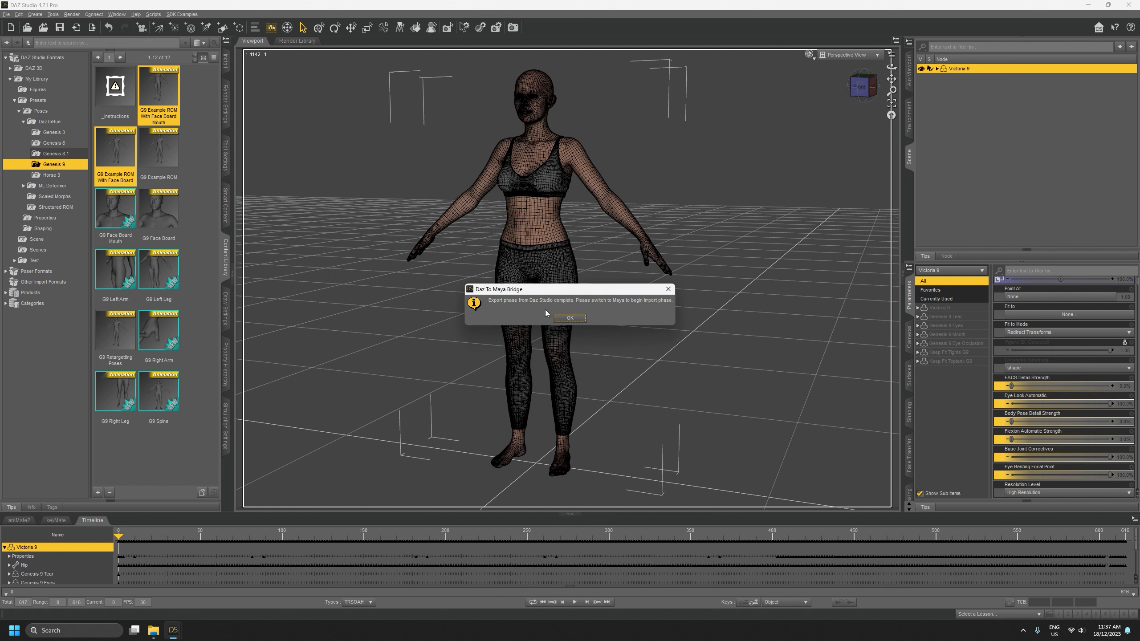
left_click(565, 317)
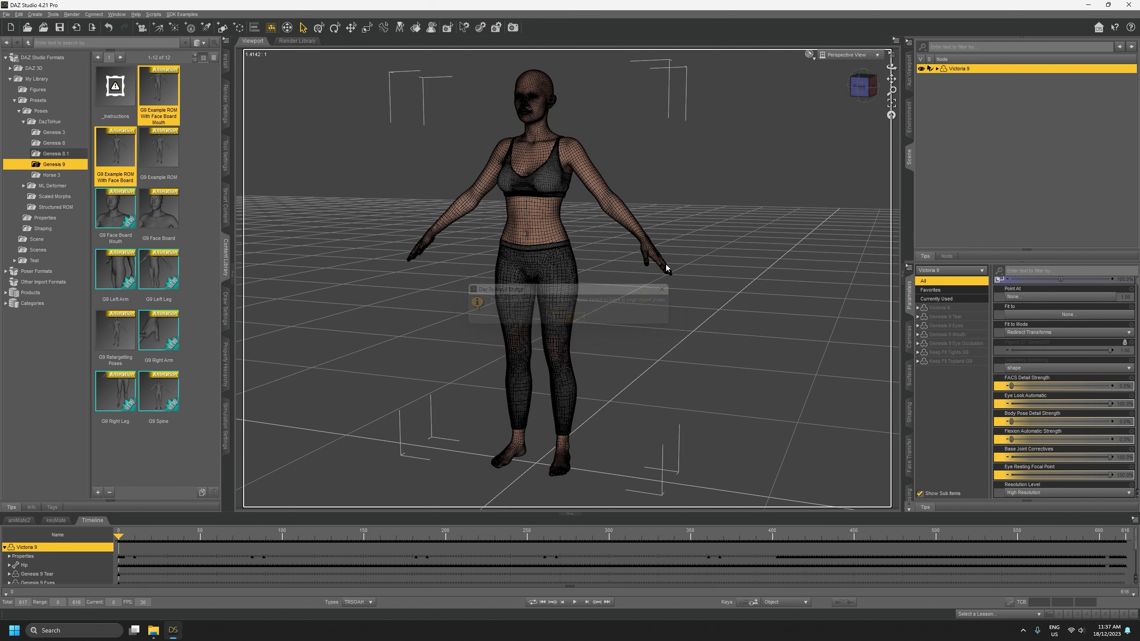
In Sagan Alembic Exporter, turn off Write Armature Empties and the Blender output, and enable Current SubD Level for Maya/UE/C4D
left_click(20, 15)
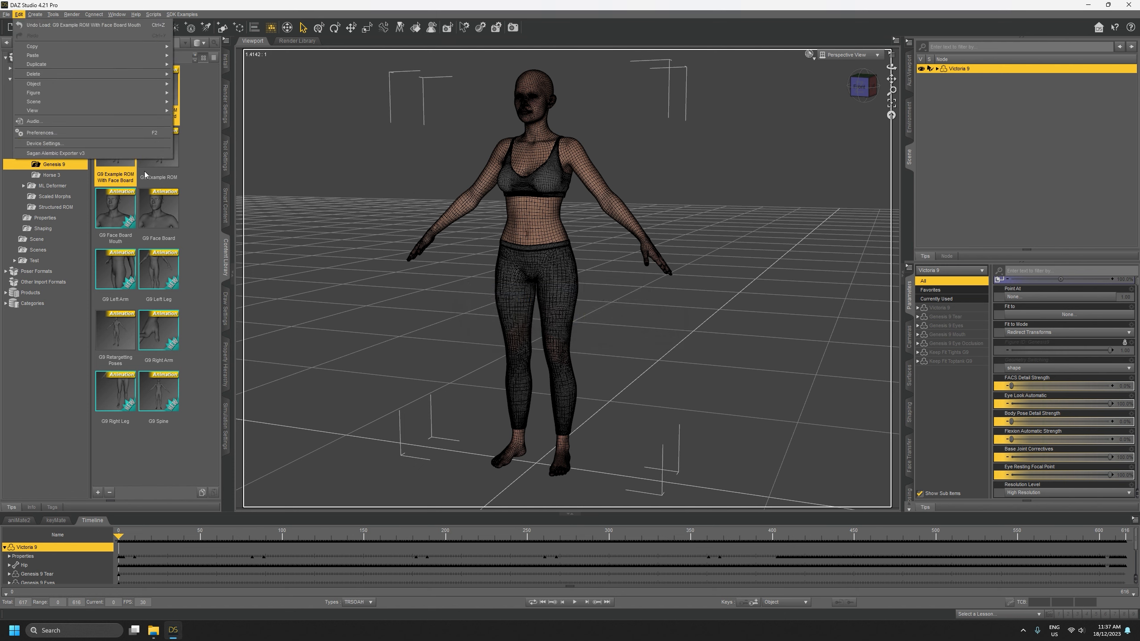
left_click(63, 154)
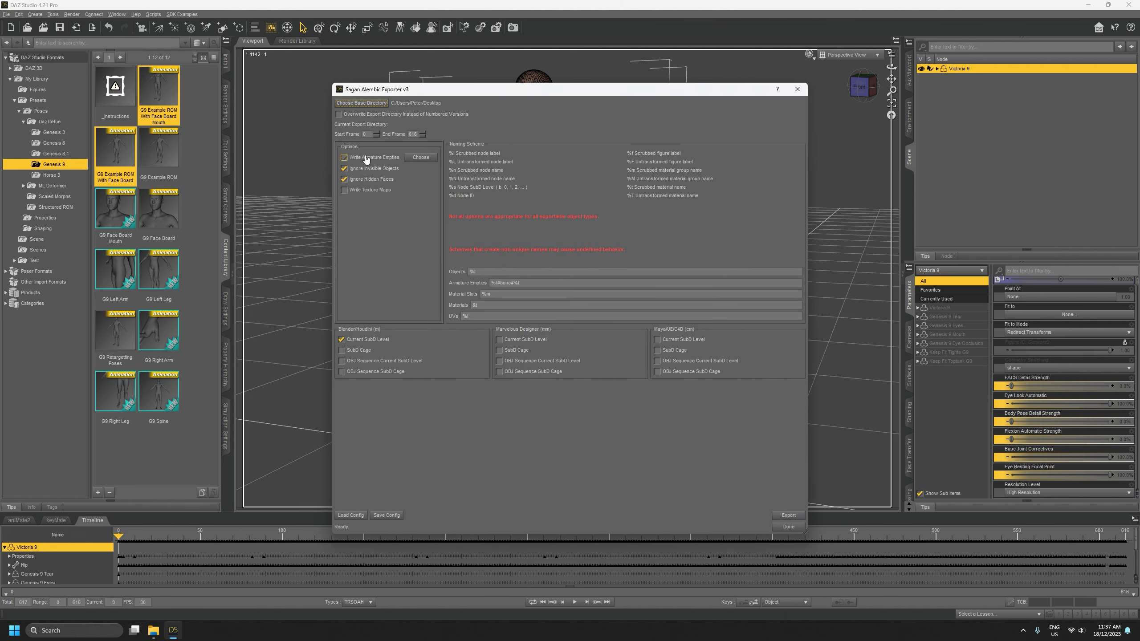
left_click(344, 158)
left_click(346, 157)
left_click(342, 340)
left_click(683, 340)
Name the Alembic objects by untransformed node name (%N), export the animation and close the exporter
left_click(474, 272)
type("N")
left_click(789, 515)
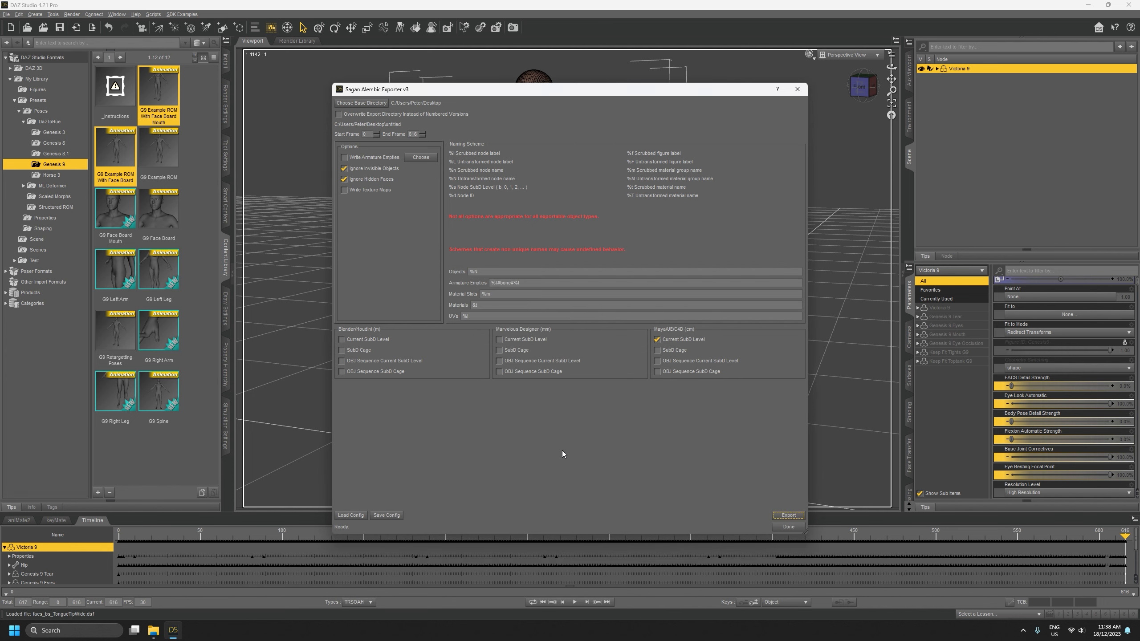
left_click(788, 527)
left_click(569, 325)
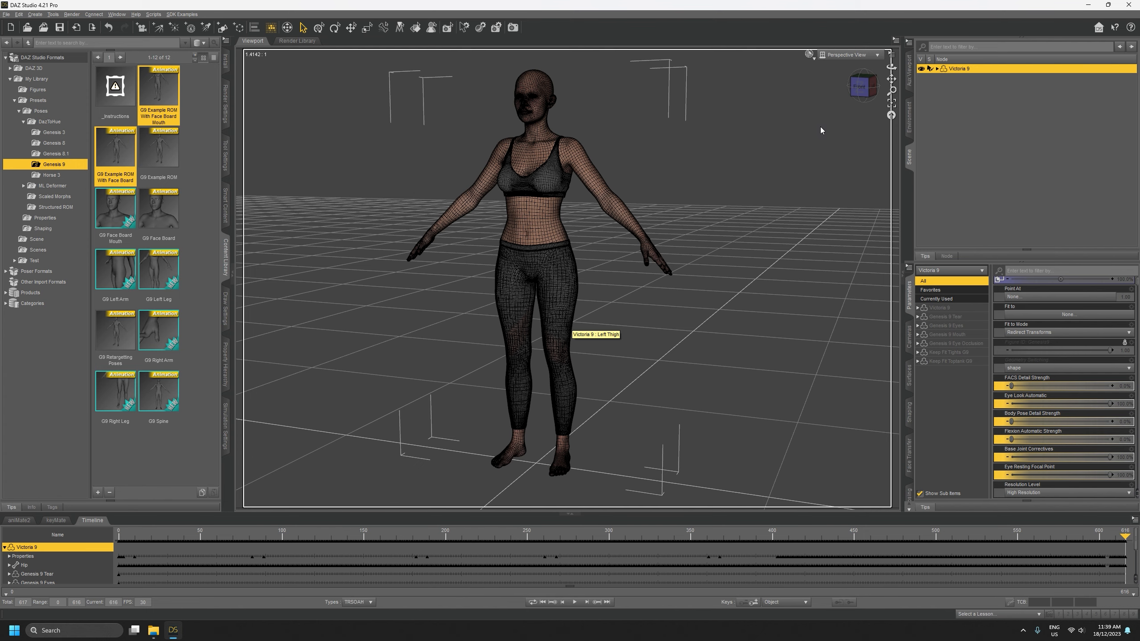
On the desktop, open the Tutorial/Characters/Victoria 9 folder and the FIG0 export folder side by side
left_click(1089, 5)
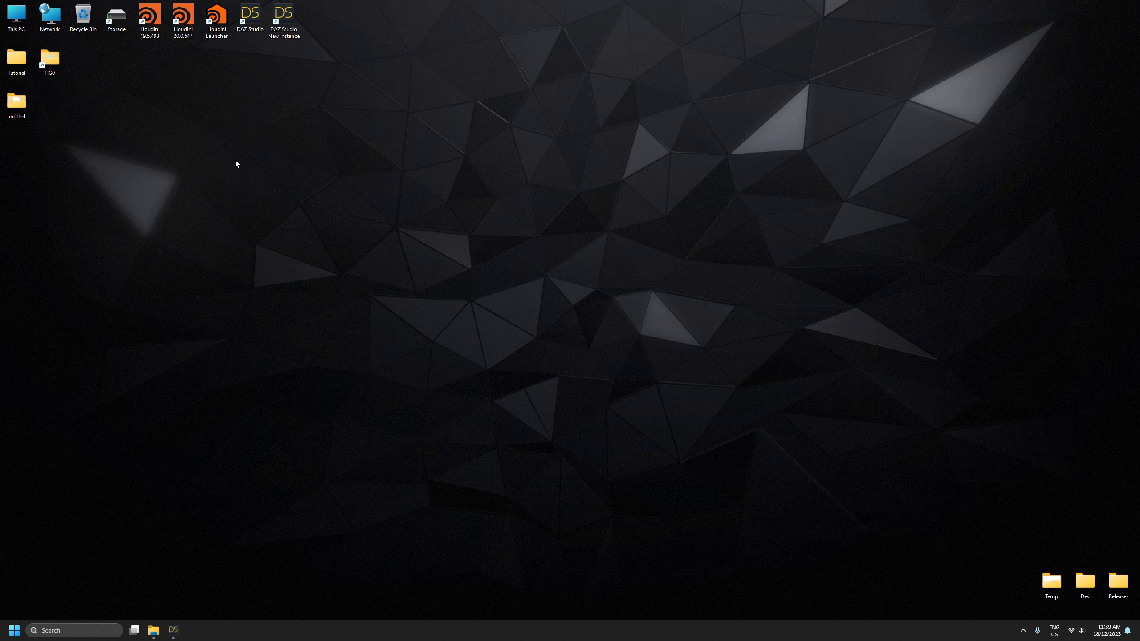
double_click(58, 63)
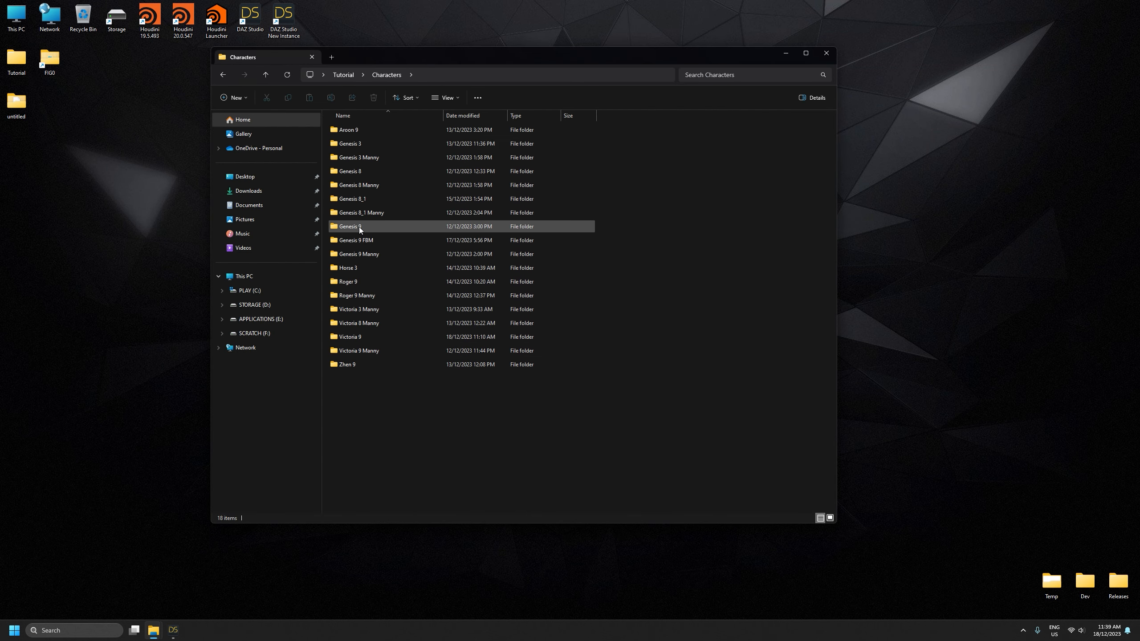
double_click(353, 337)
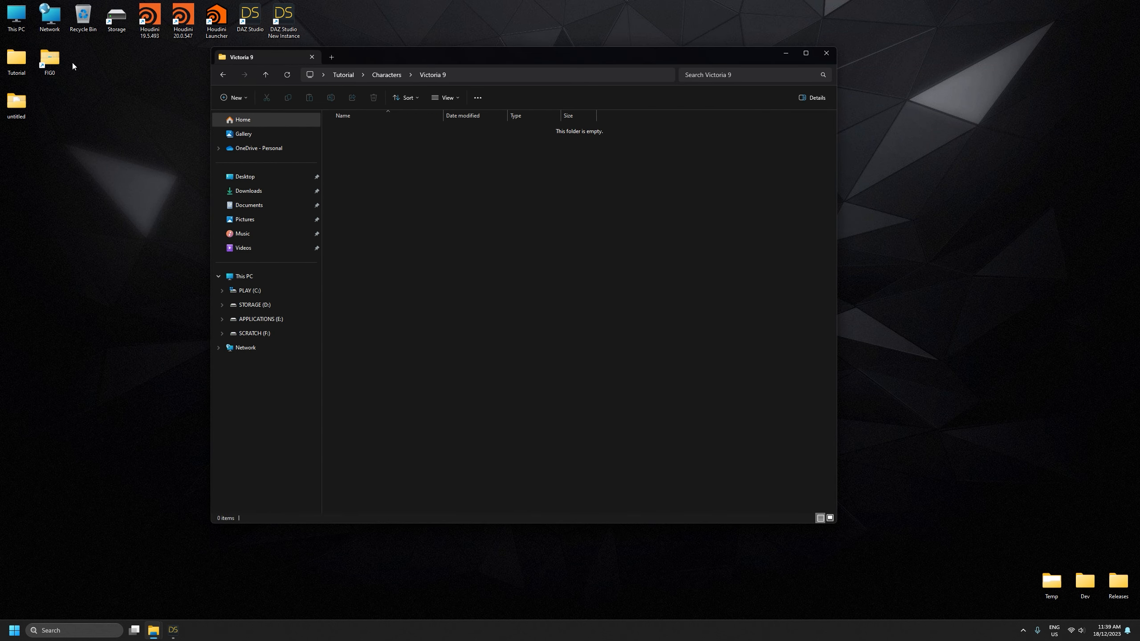
double_click(50, 61)
left_click_drag(567, 58, 993, 61)
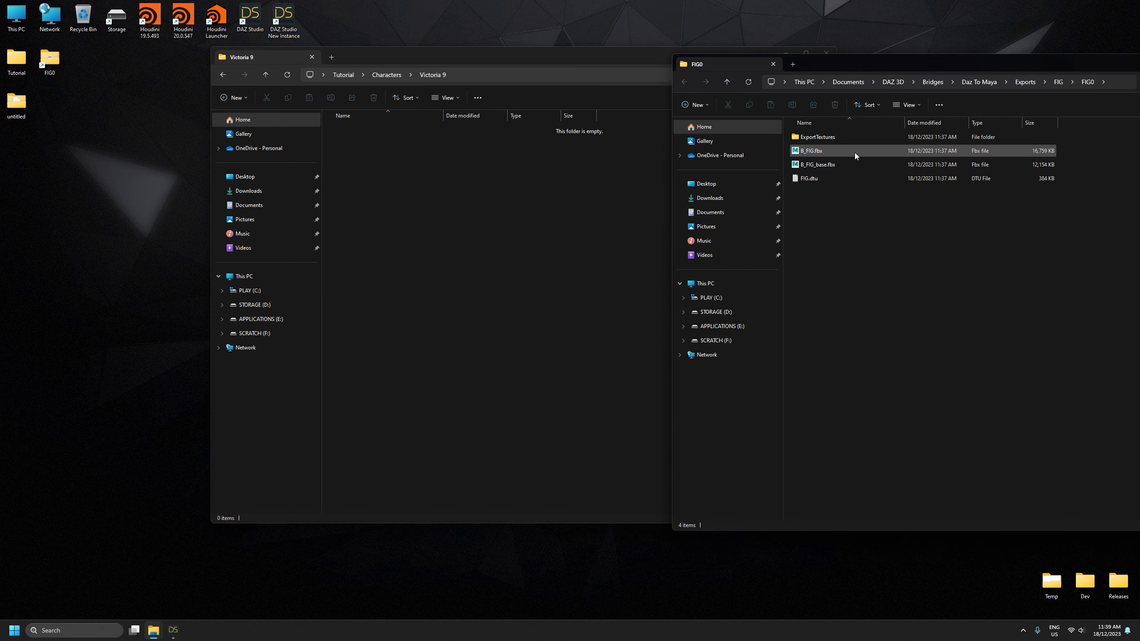
Copy B_FIG.fbx and FIG.dtu from the FIG0 folder into the Victoria 9 folder
left_click(813, 153)
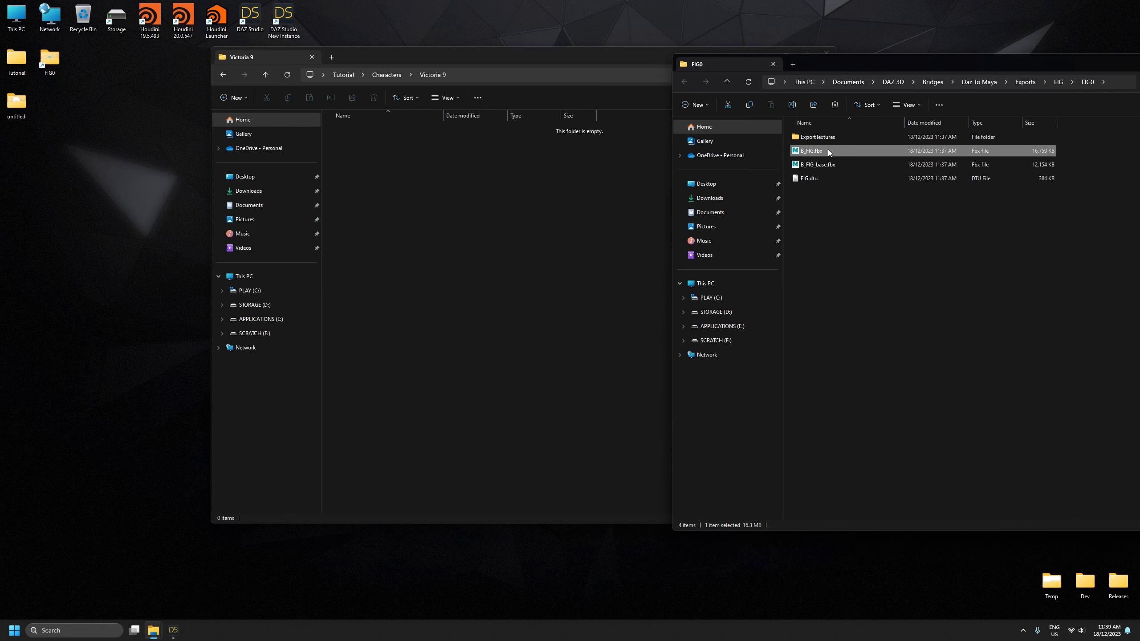
left_click(808, 178, "ctrl")
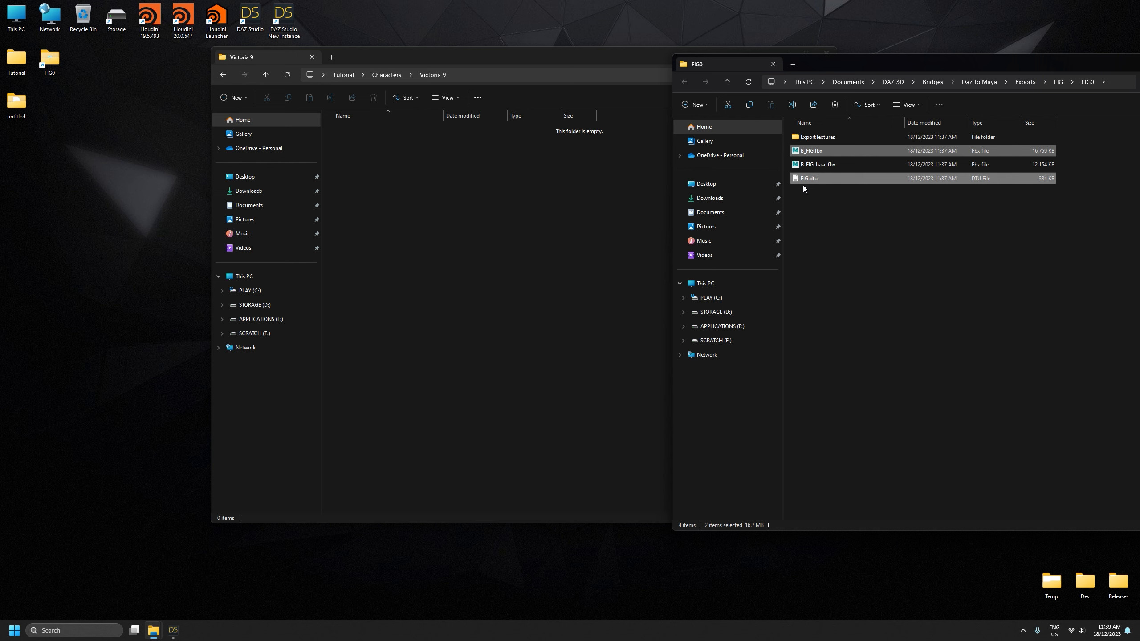
left_click_drag(817, 178, 467, 200)
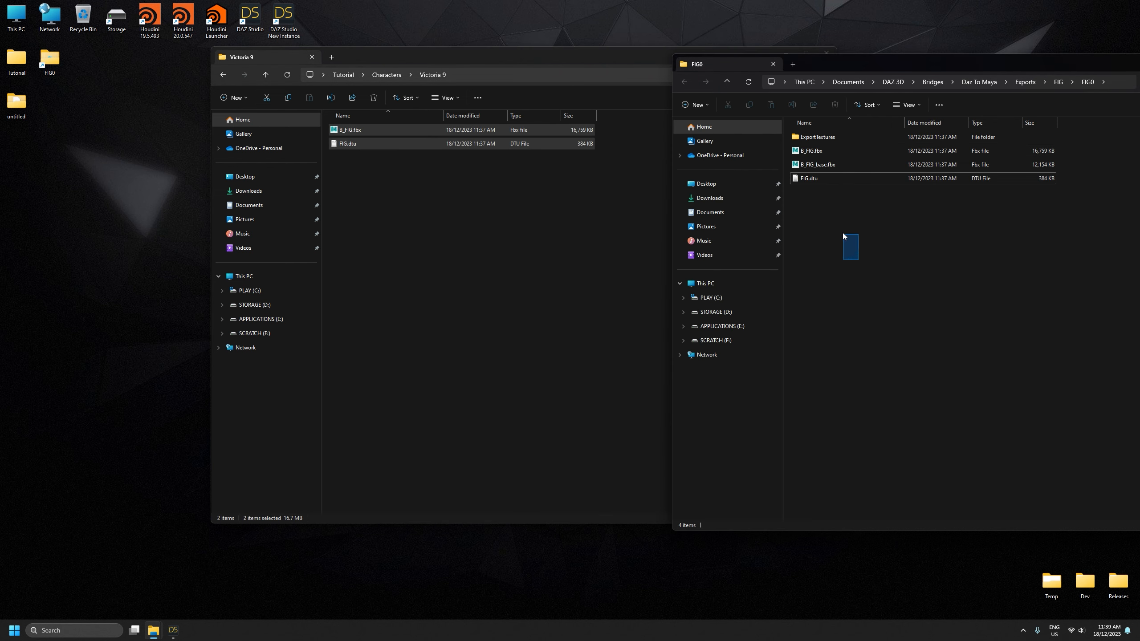
Delete all remaining contents of the FIG0 export folder and close its window
left_click_drag(842, 232, 819, 136)
left_click(837, 105)
left_click_drag(917, 59, 792, 115)
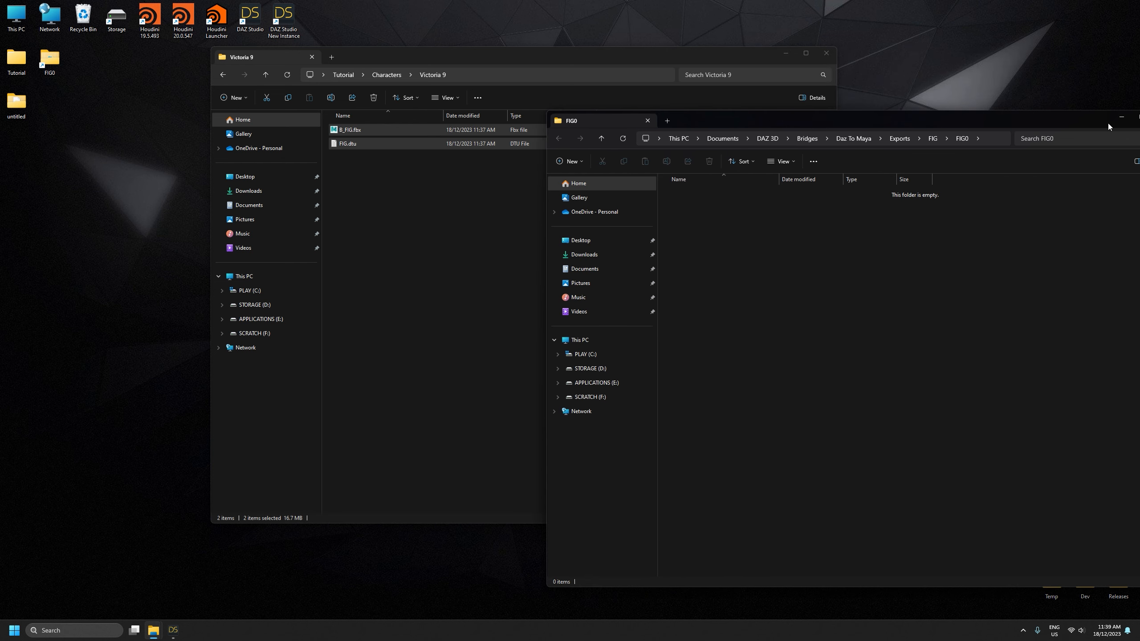
left_click_drag(1108, 126, 1081, 124)
left_click(1135, 118)
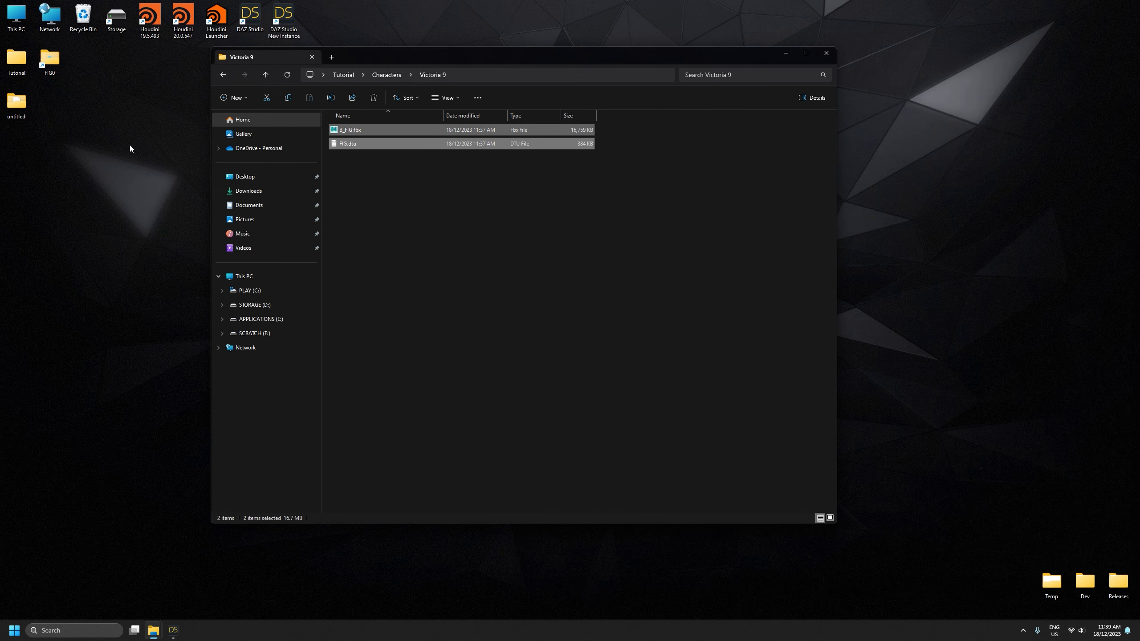
Move maya_ue_c4d.abc from the untitled folder into Victoria 9, and delete the untitled folder
double_click(16, 103)
left_click_drag(660, 209, 404, 233)
left_click(1013, 189)
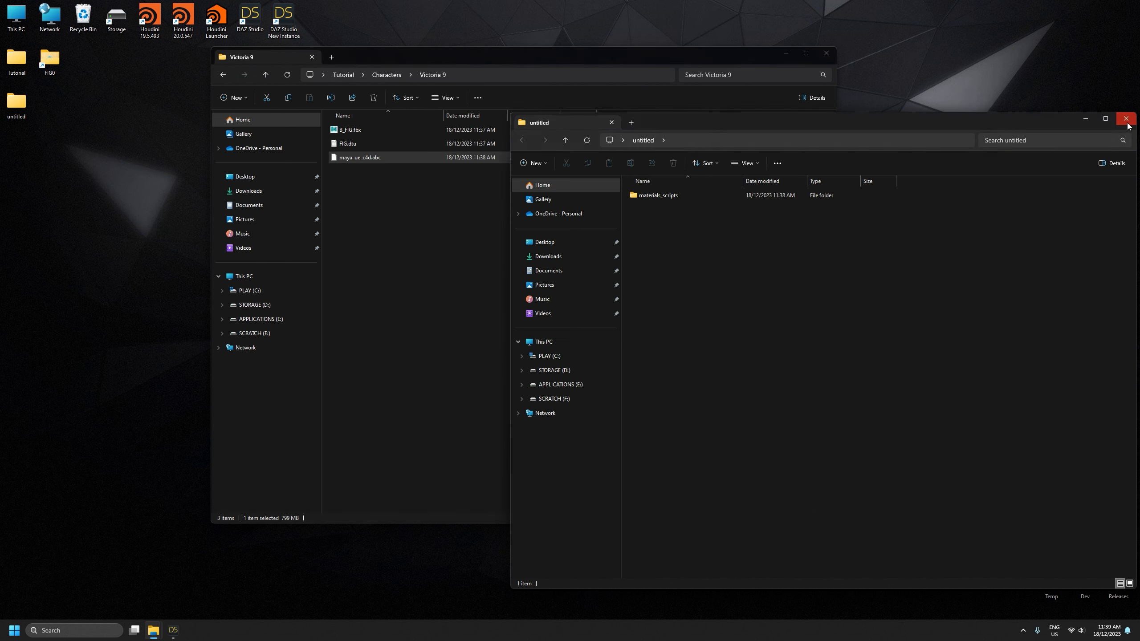
left_click(1126, 118)
left_click_drag(88, 18, 83, 17)
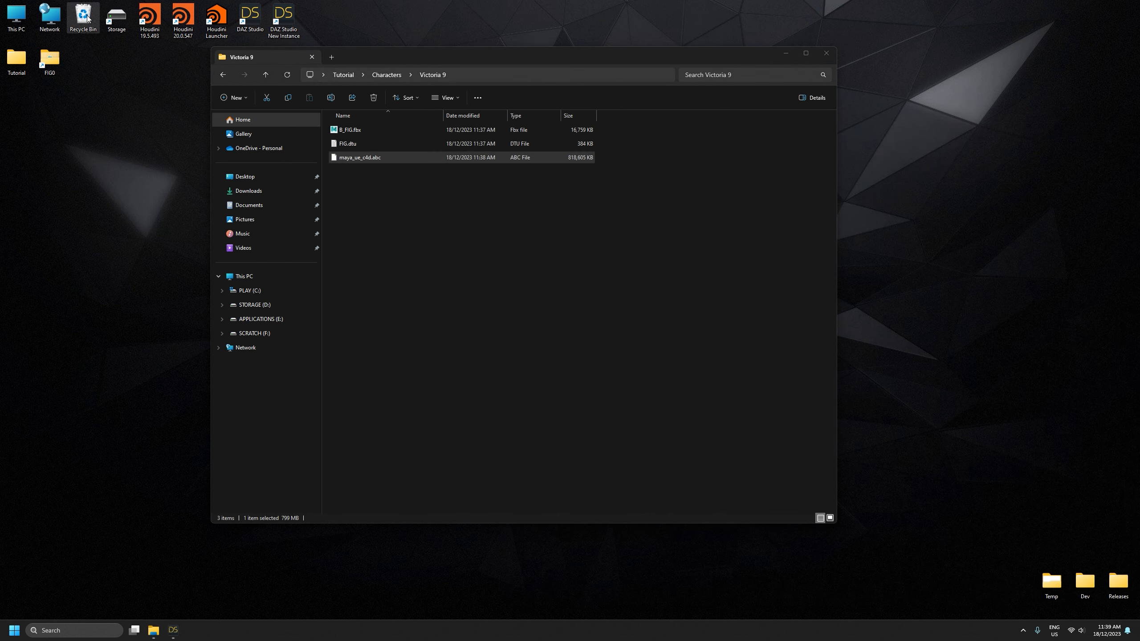
Check the FBX, DTU and Alembic files in the Victoria 9 folder
left_click(392, 232)
left_click(354, 131)
left_click(354, 143)
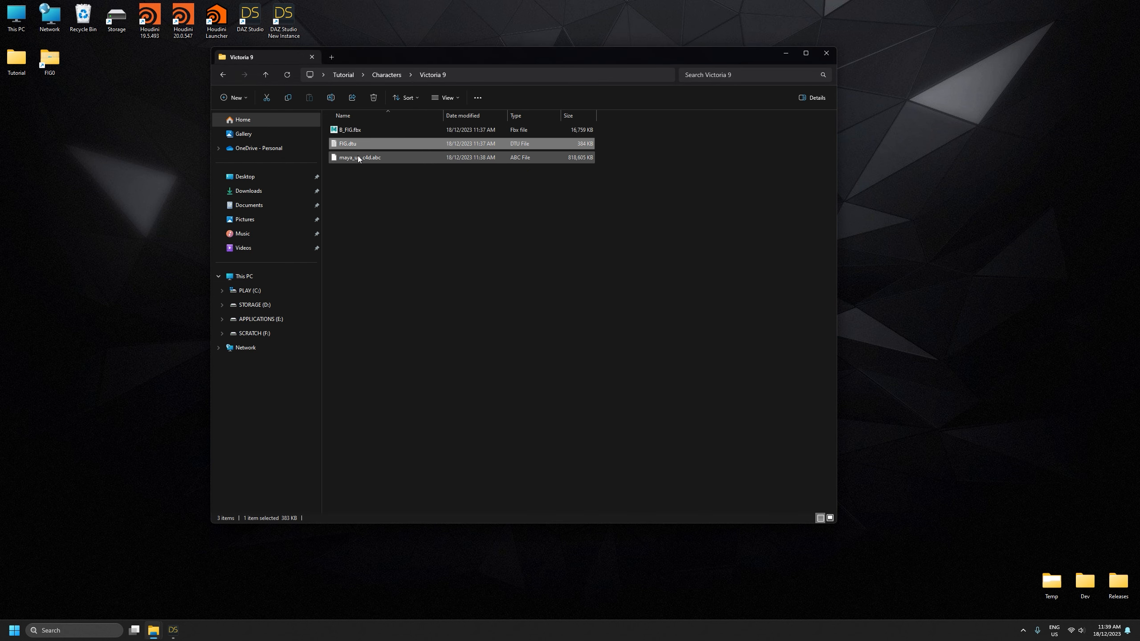
left_click(359, 158)
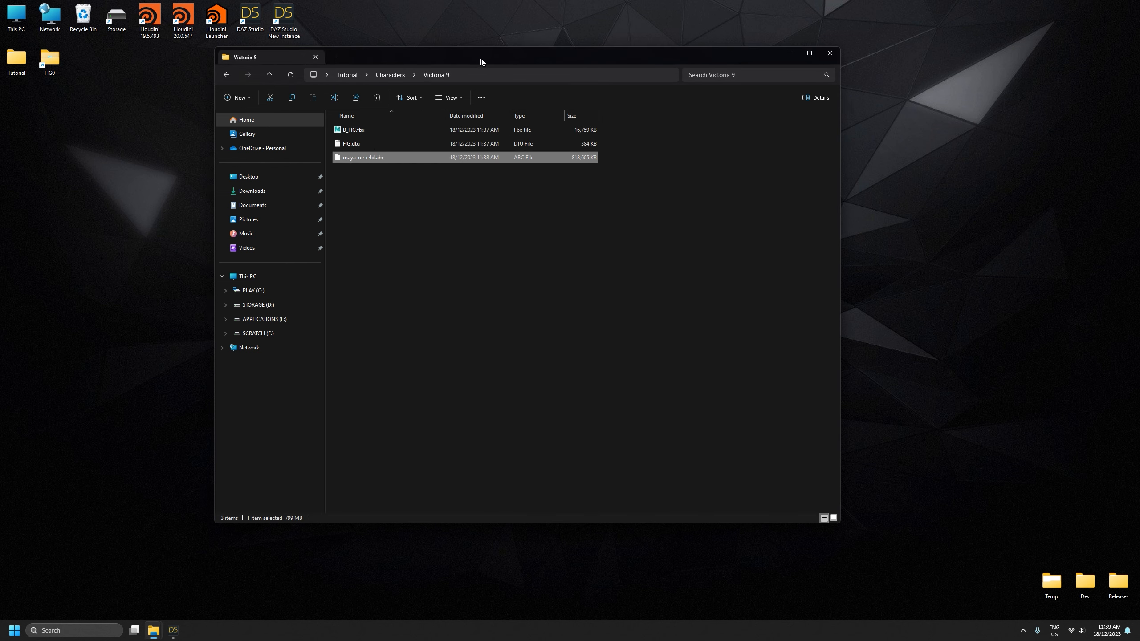
left_click_drag(481, 58, 540, 74)
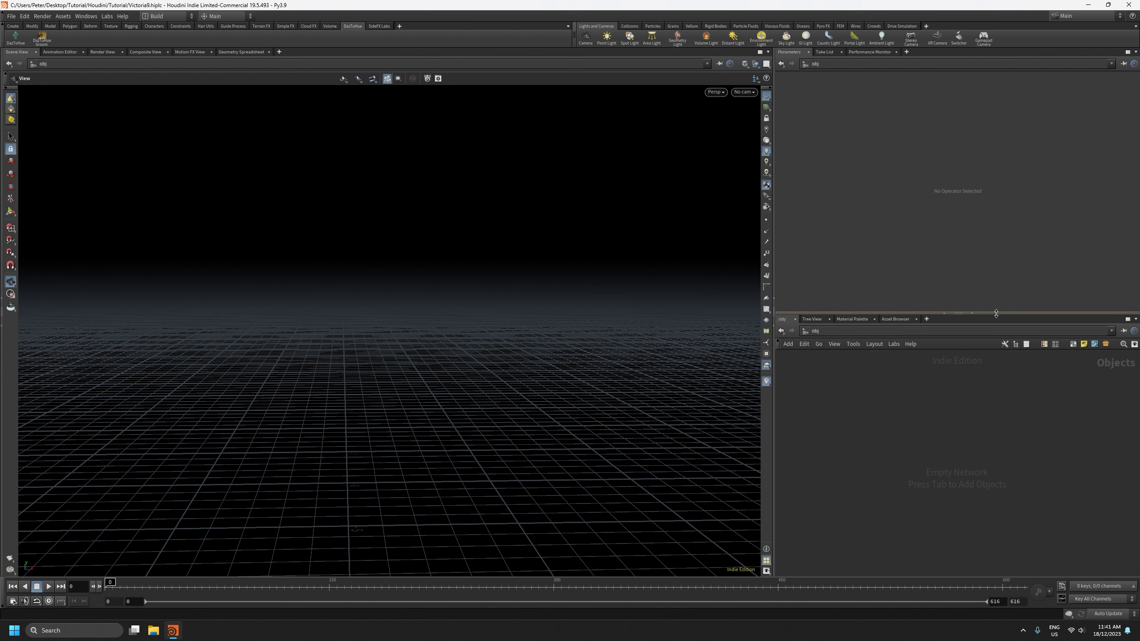
In Houdini, enlarge the network pane, create a DazToHue setup and enter its network to show the DazToHueImport node
left_click_drag(996, 314, 997, 282)
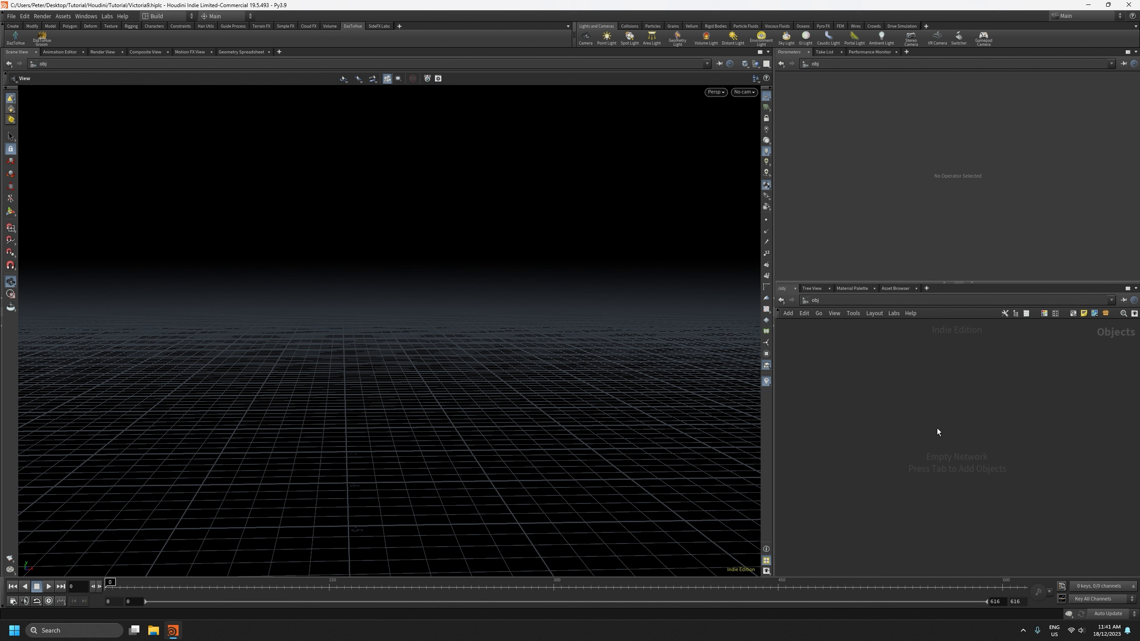
left_click(15, 37)
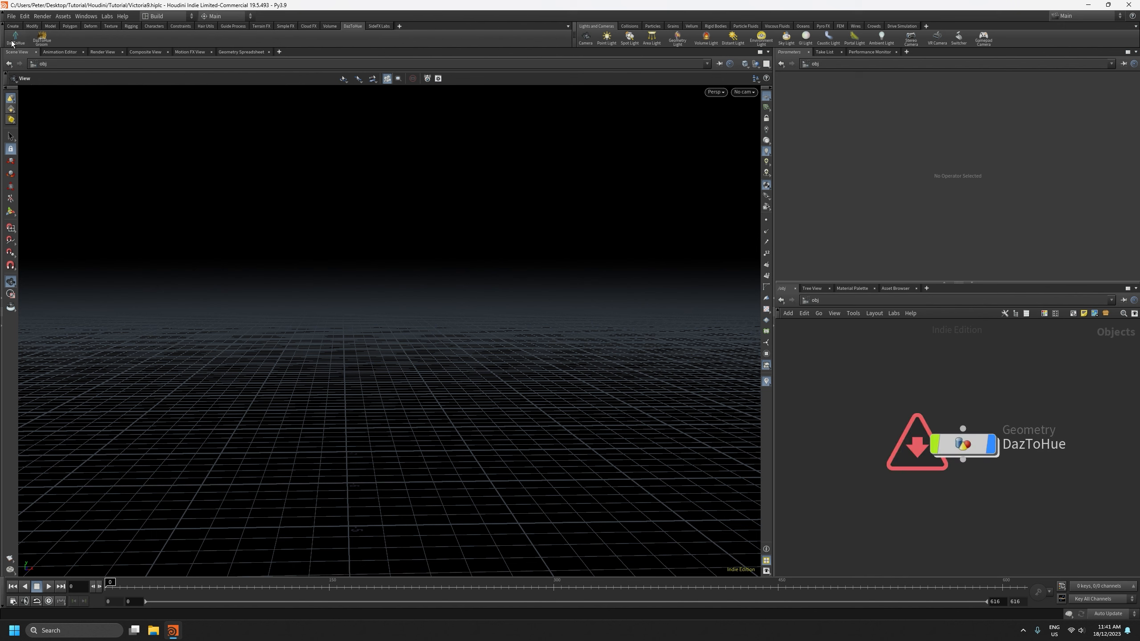
left_click(900, 442)
double_click(960, 453)
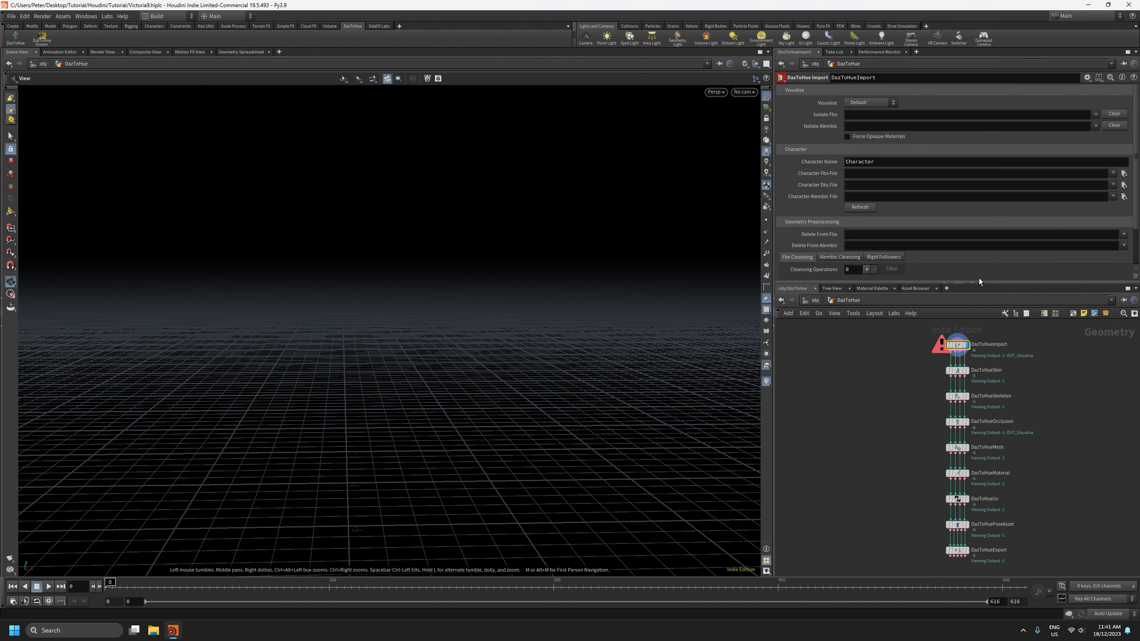
scroll(947, 427, "up", 5)
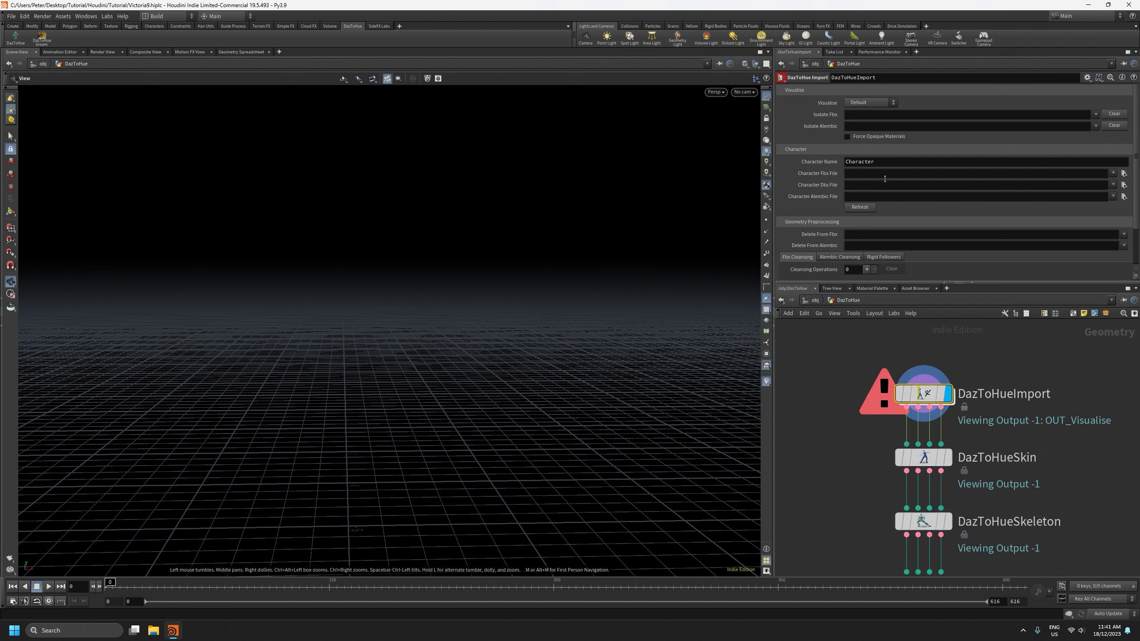
Choose B_FIG.fbx from Tutorial/Characters/Victoria 9 as DazToHueImport's Character Fbx File
left_click(1124, 173)
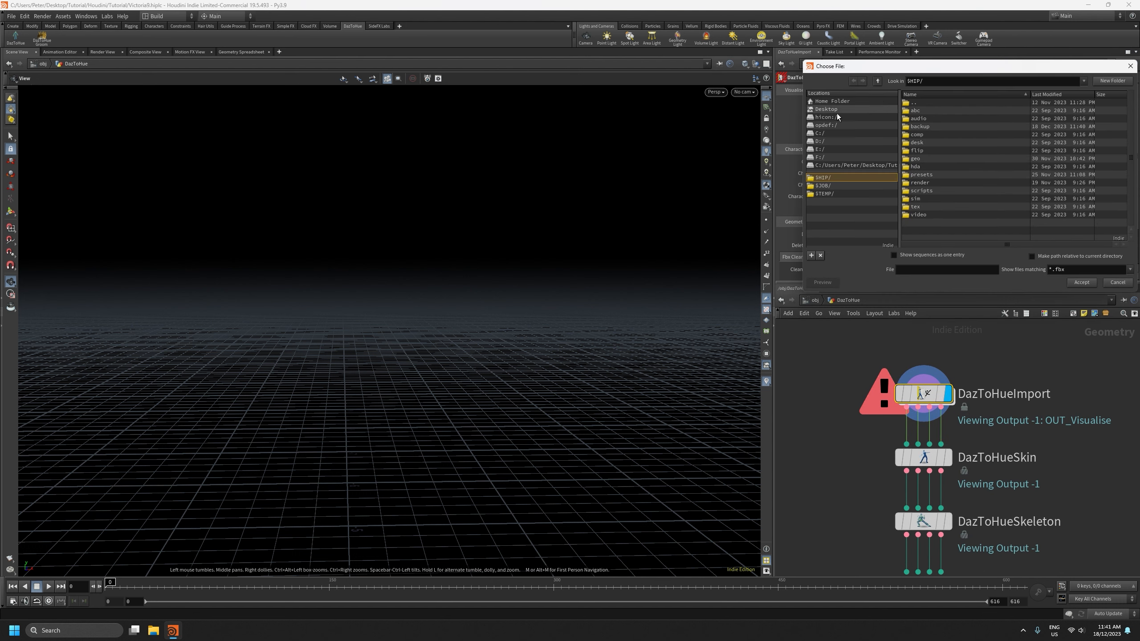
double_click(923, 151)
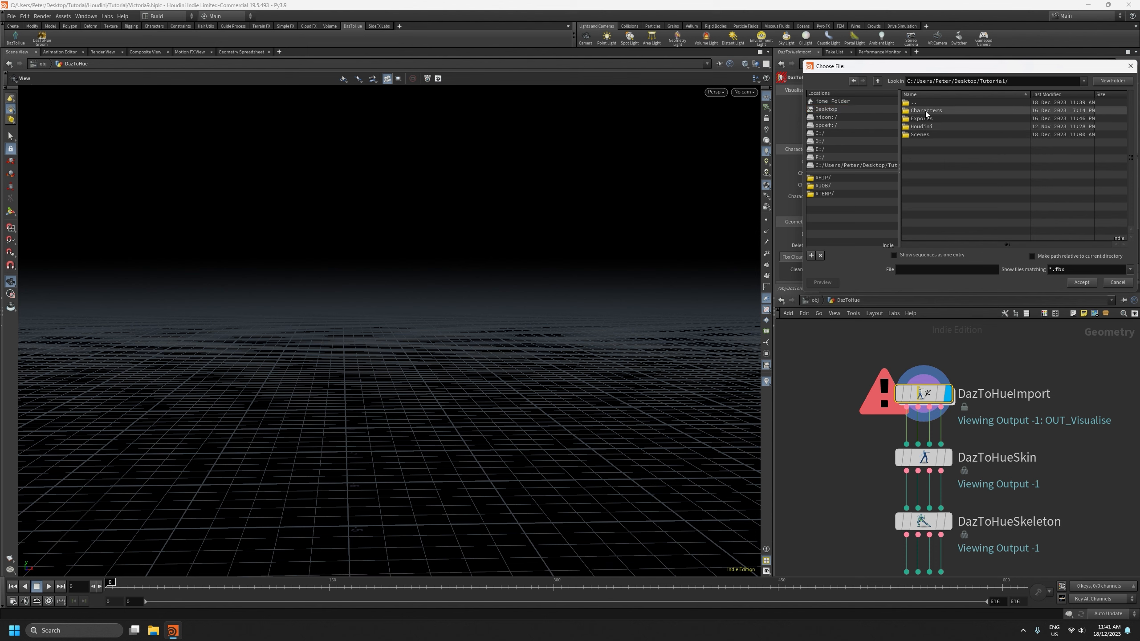
double_click(938, 118)
scroll(934, 211, "down", 1)
double_click(931, 222)
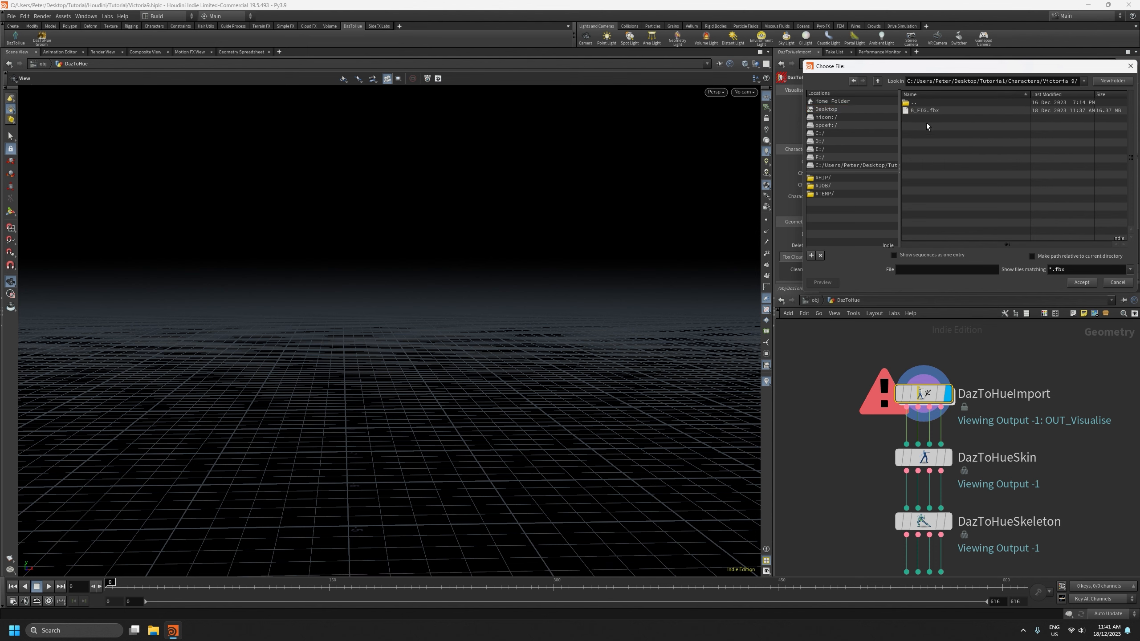
left_click(928, 112)
double_click(927, 114)
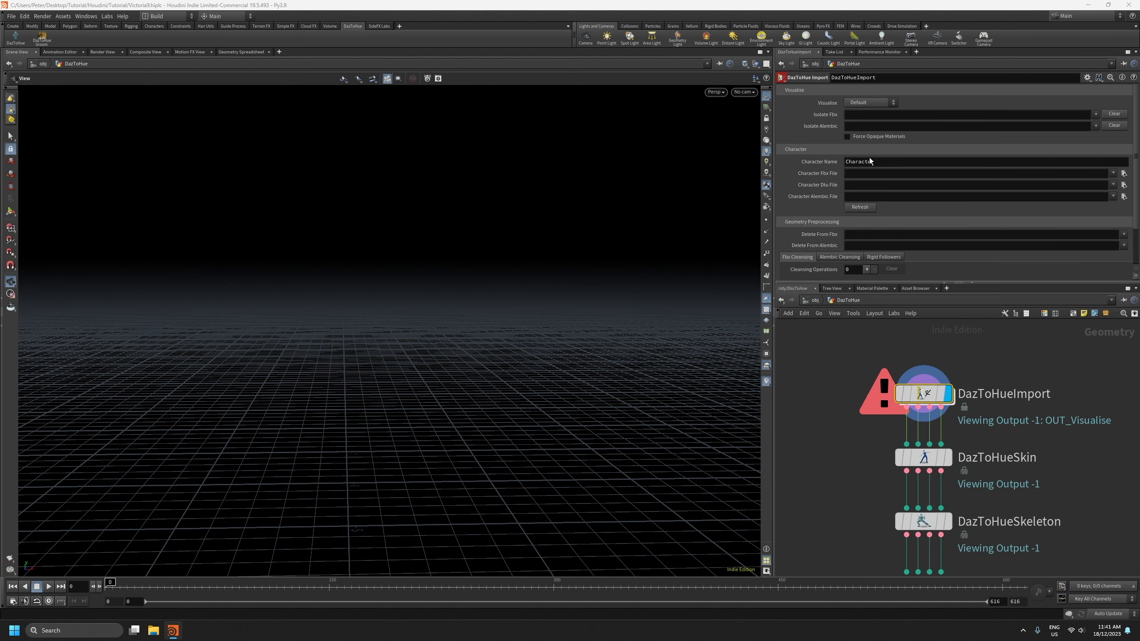
Choose FIG.dtu as the Character Dtu File and maya_ue_c4d.abc as the Character Alembic File from the Victoria 9 folder
left_click(1124, 184)
left_click(921, 111)
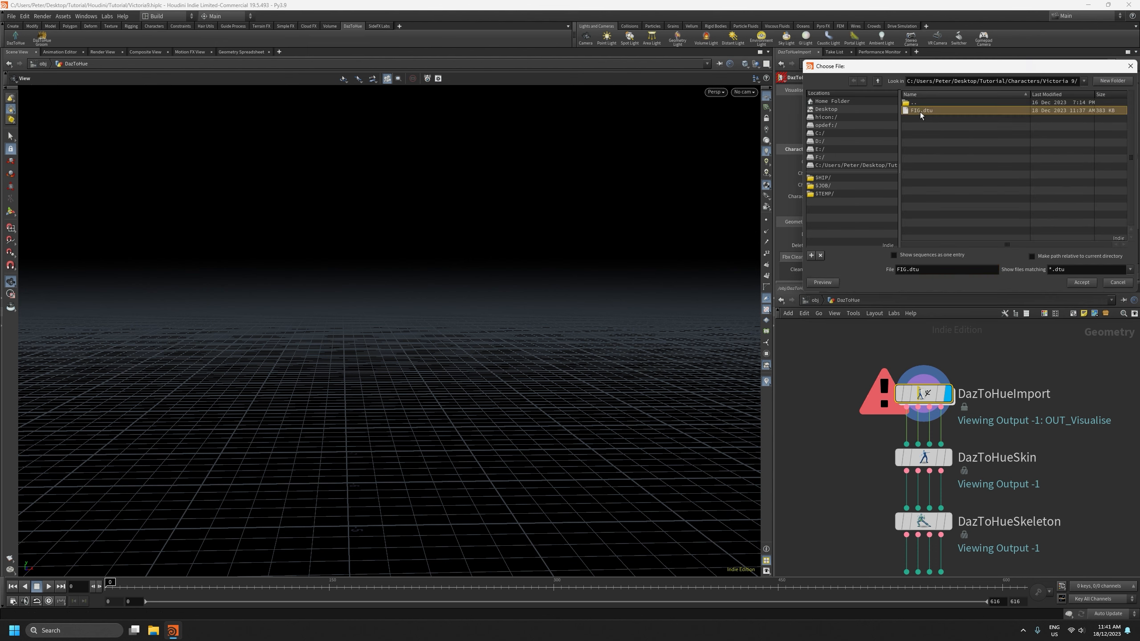
double_click(921, 113)
left_click(1125, 197)
left_click(939, 111)
double_click(940, 111)
Set DazToHueImport's Character Name to Victoria9
double_click(889, 164)
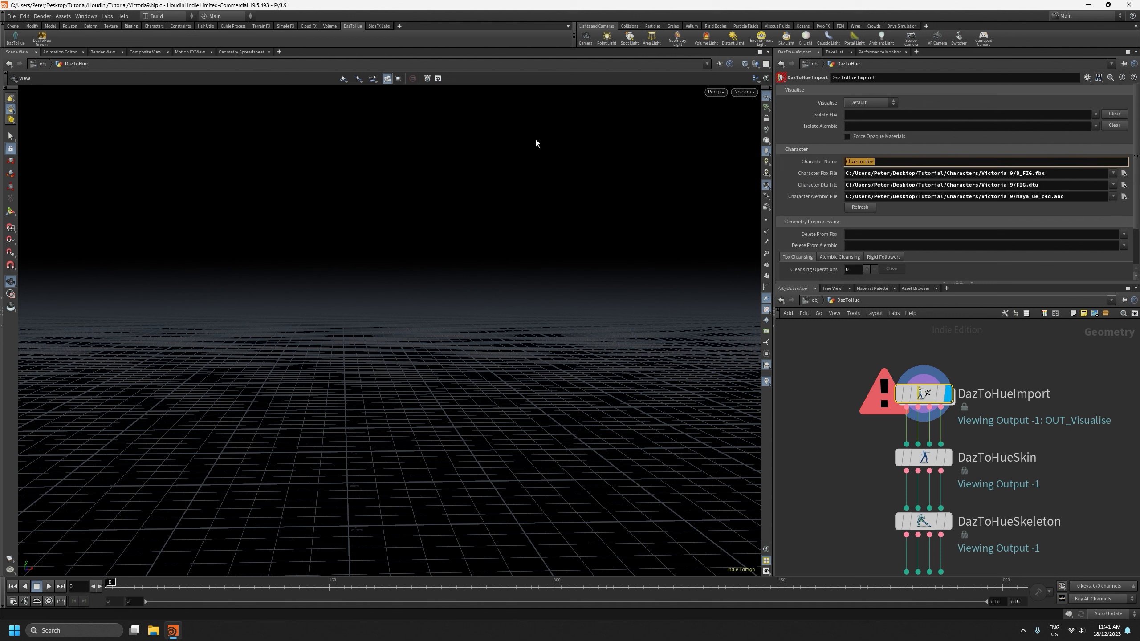
type("Victoria9")
key("Return")
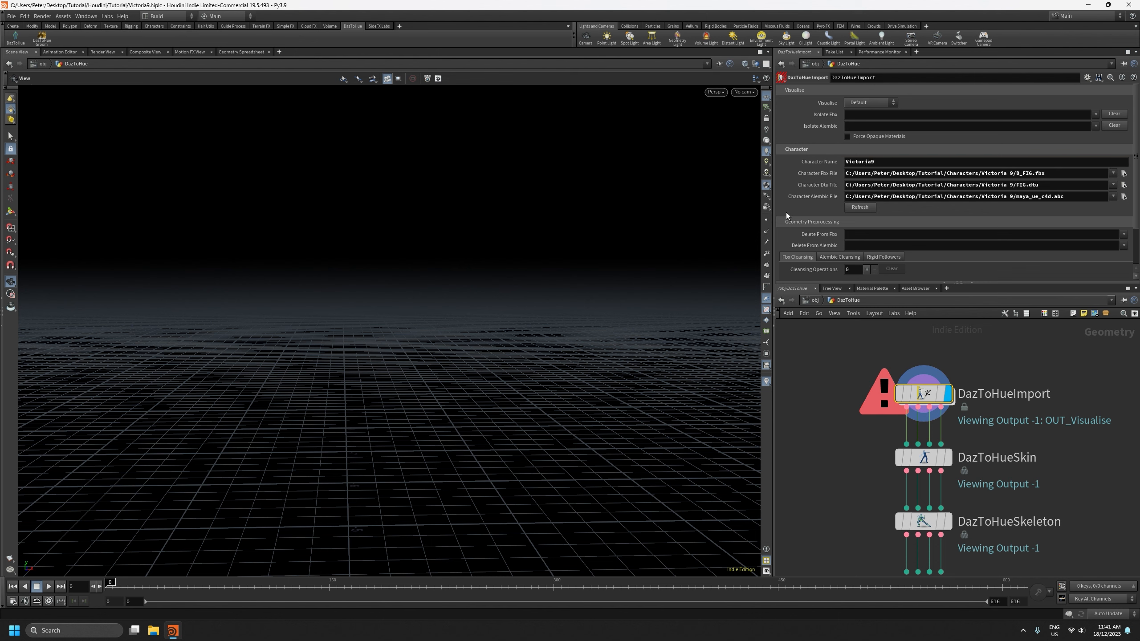
Select and display the DazToHueSkin node, and frame the Fbx and Alembic models in the viewport
scroll(805, 233, "down", 1)
scroll(805, 229, "down", 1)
middle_click_drag(1070, 465, 1051, 379)
left_click(907, 375)
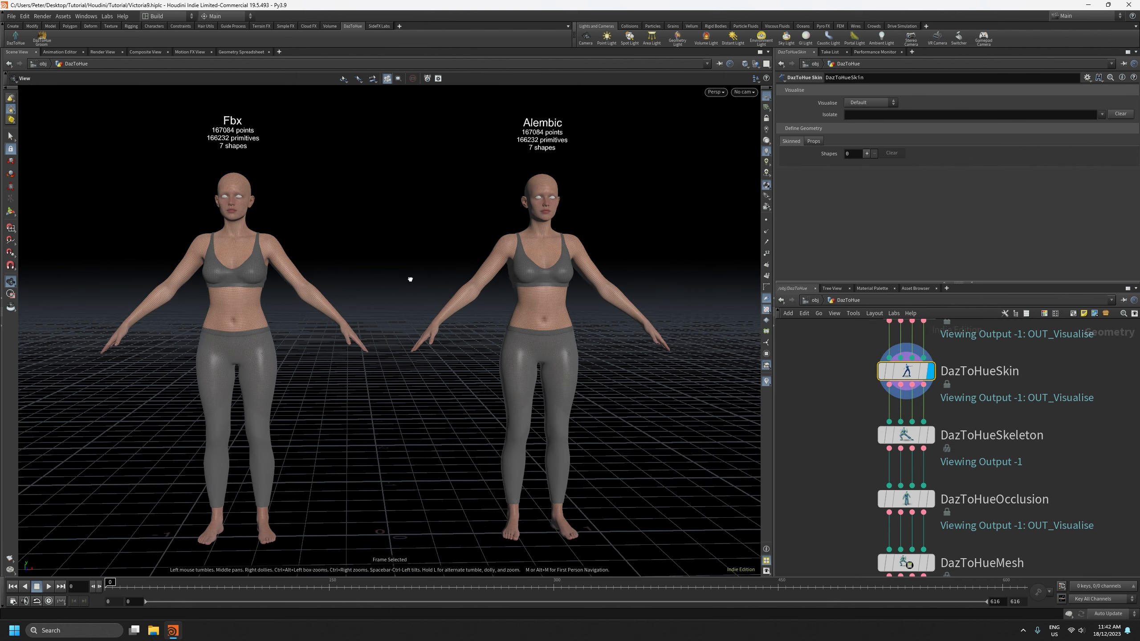
key("f")
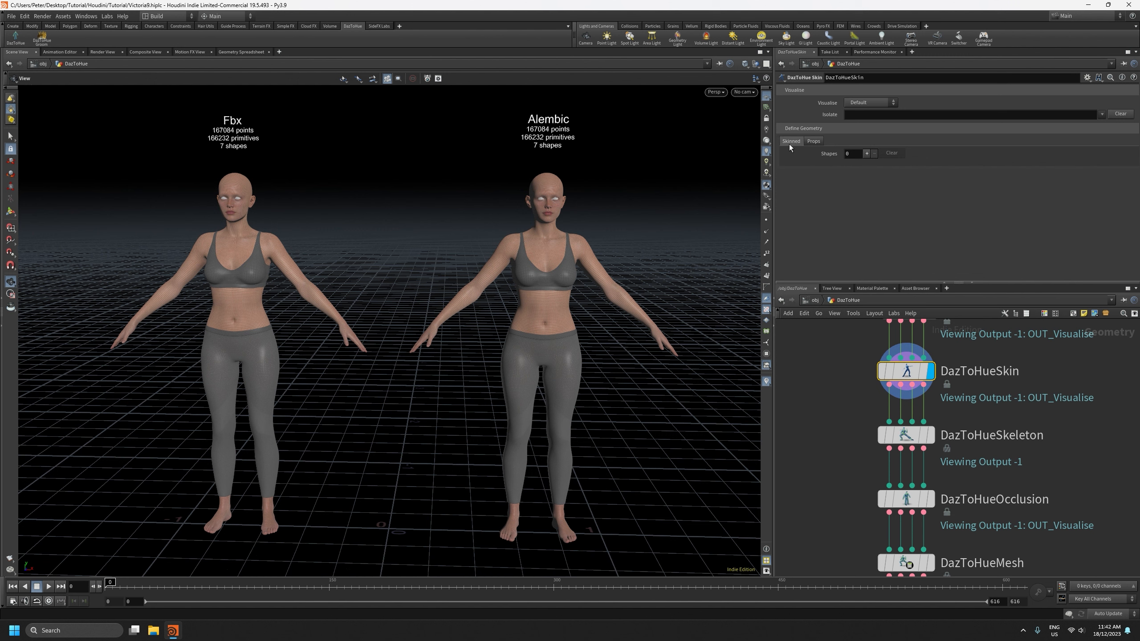
Add a first skinned shape in DazToHueSkin and name it Body
left_click(867, 153)
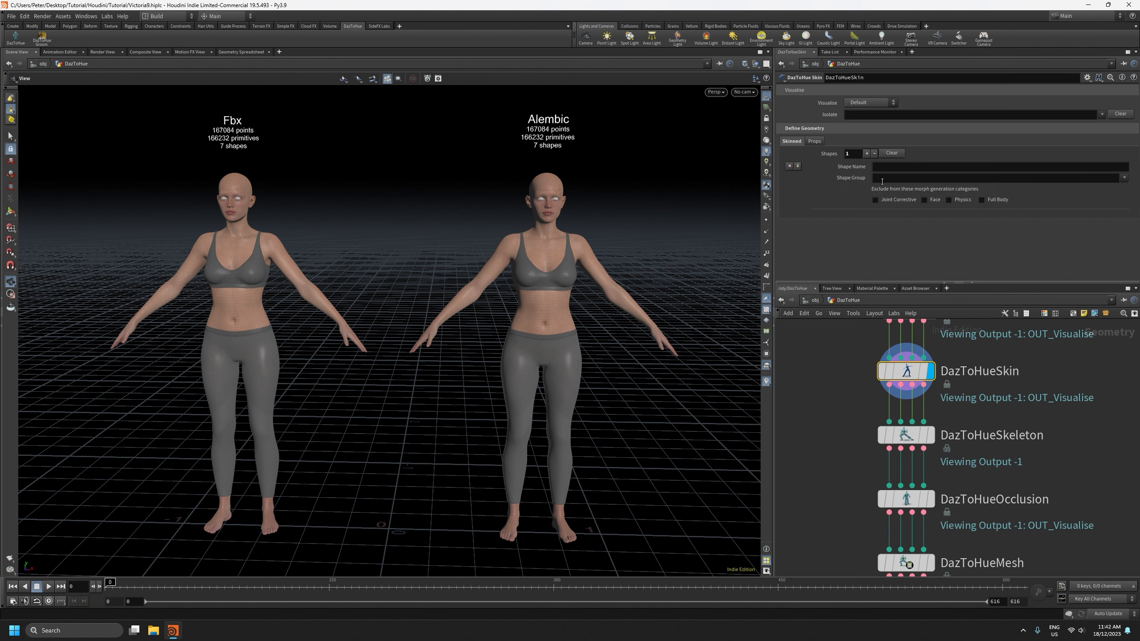
left_click(898, 168)
type("B")
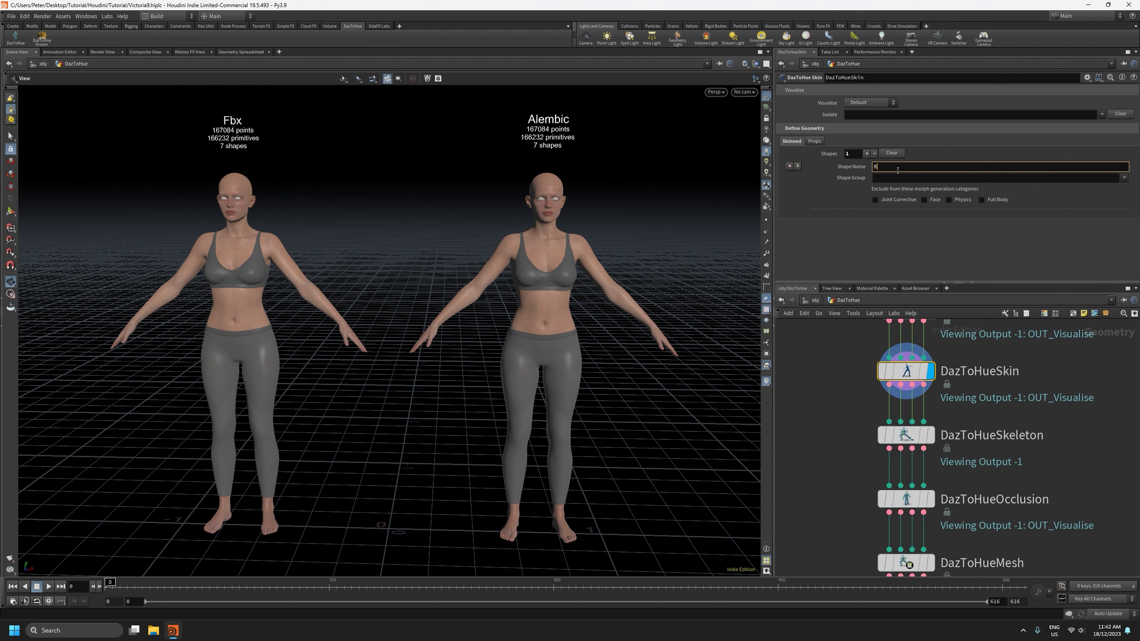
type("ody")
Fill Body's Shape Group with Genesis9.Shape, Genesis 9 Eye Occlusion_304.Shape, Genesis9Eyes.Shape, Genesis9Mouth.Shape and Genesis9Tear.Shape
left_click(1123, 178)
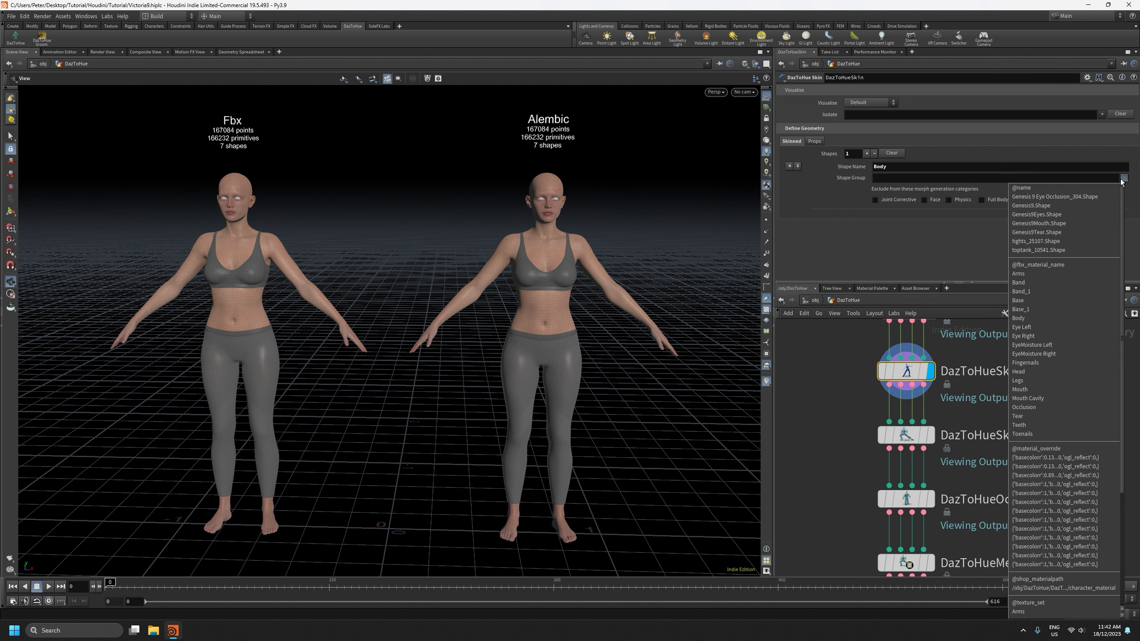
left_click(1046, 205)
left_click(1124, 178)
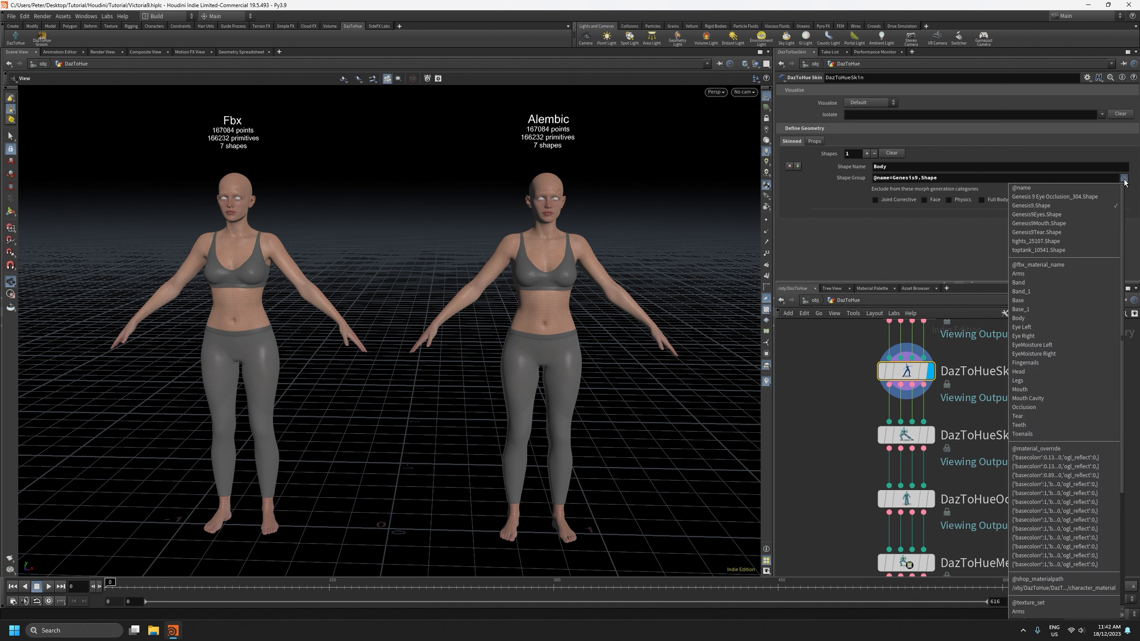
left_click(1084, 196)
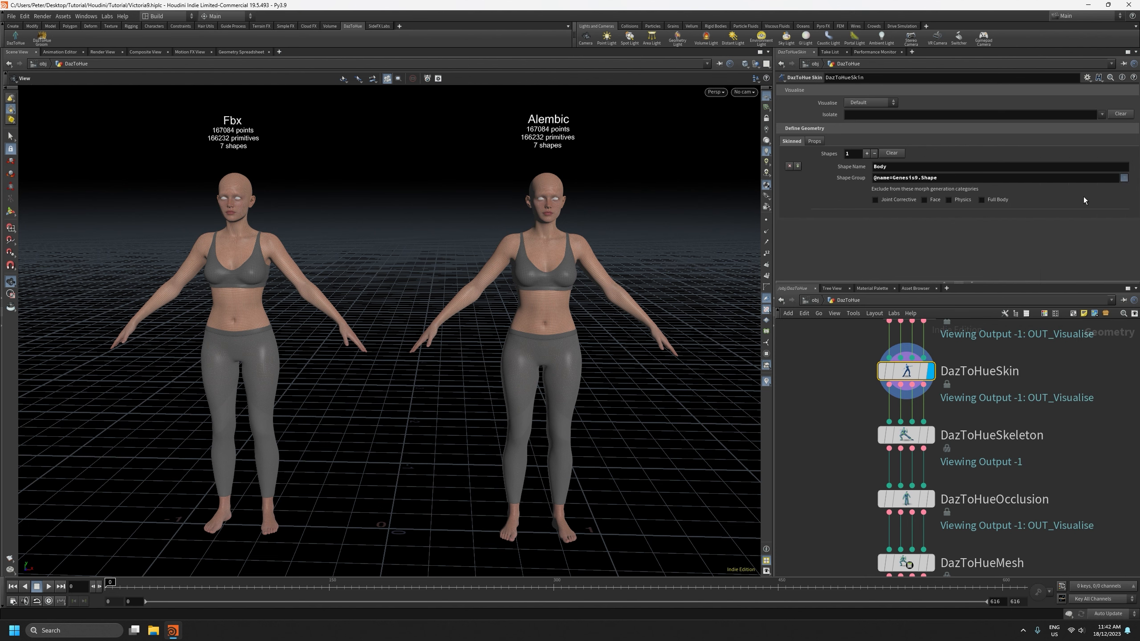
left_click(1125, 178)
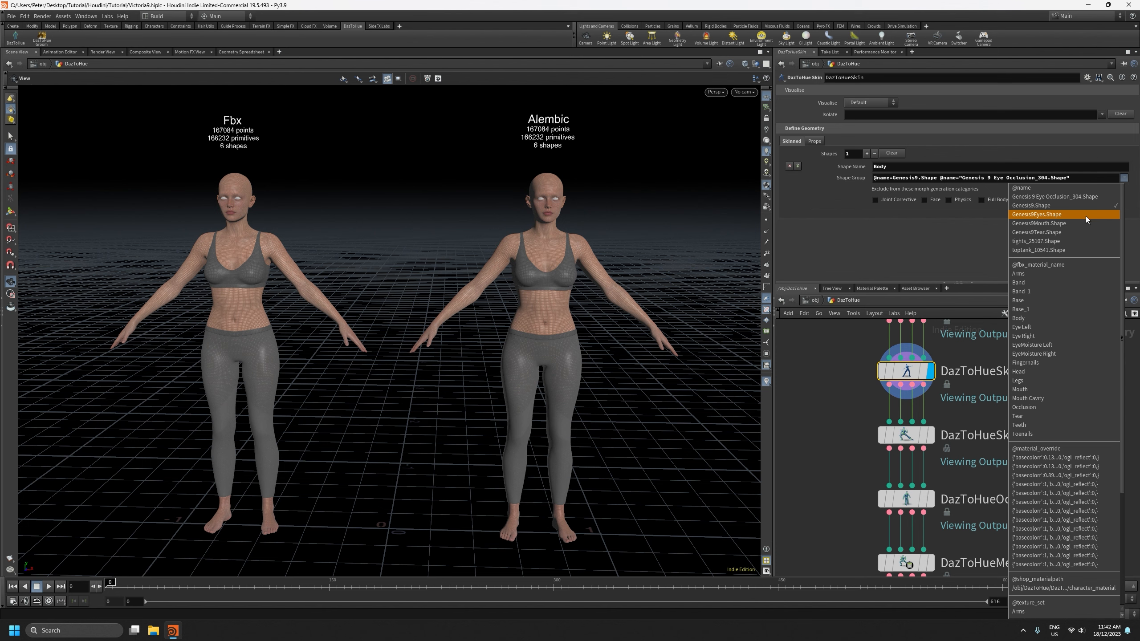
left_click(1086, 215)
left_click(1124, 178)
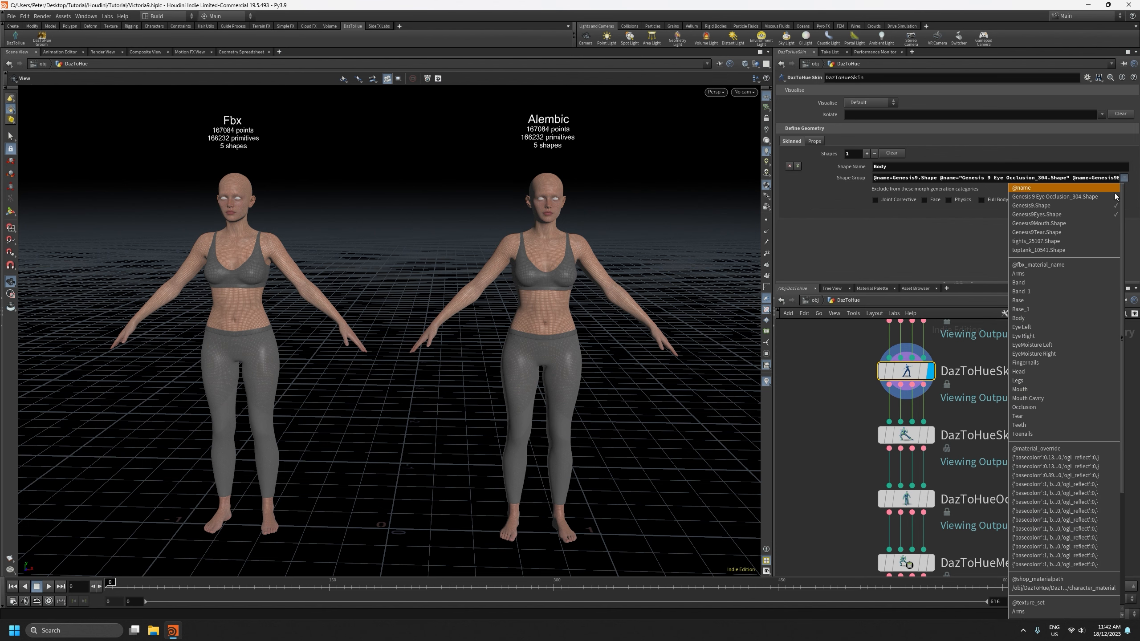
left_click(1098, 222)
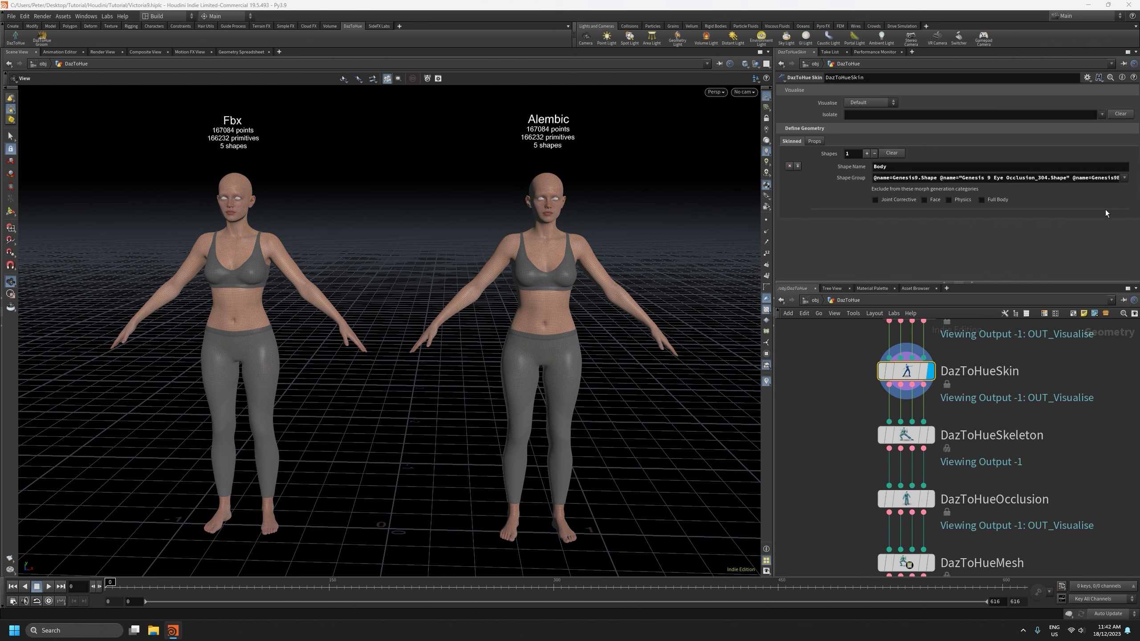
left_click(1124, 178)
left_click(1096, 232)
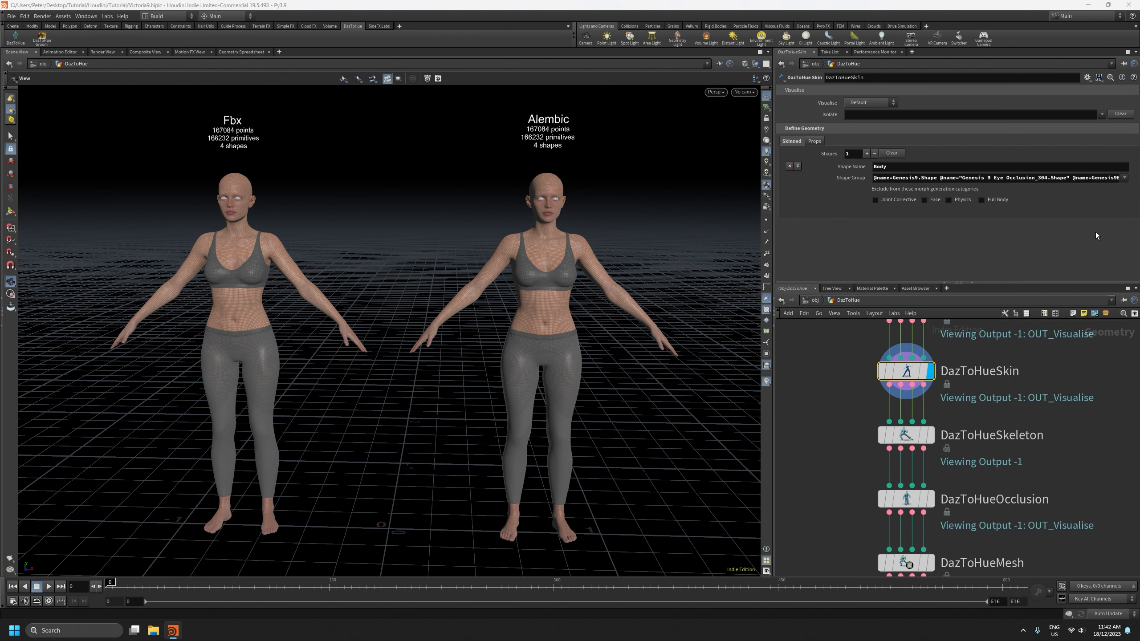
Add a second skinned shape named Clothing, with tights_25107.Shape and toptank_10541.Shape in its Shape Group
left_click(867, 154)
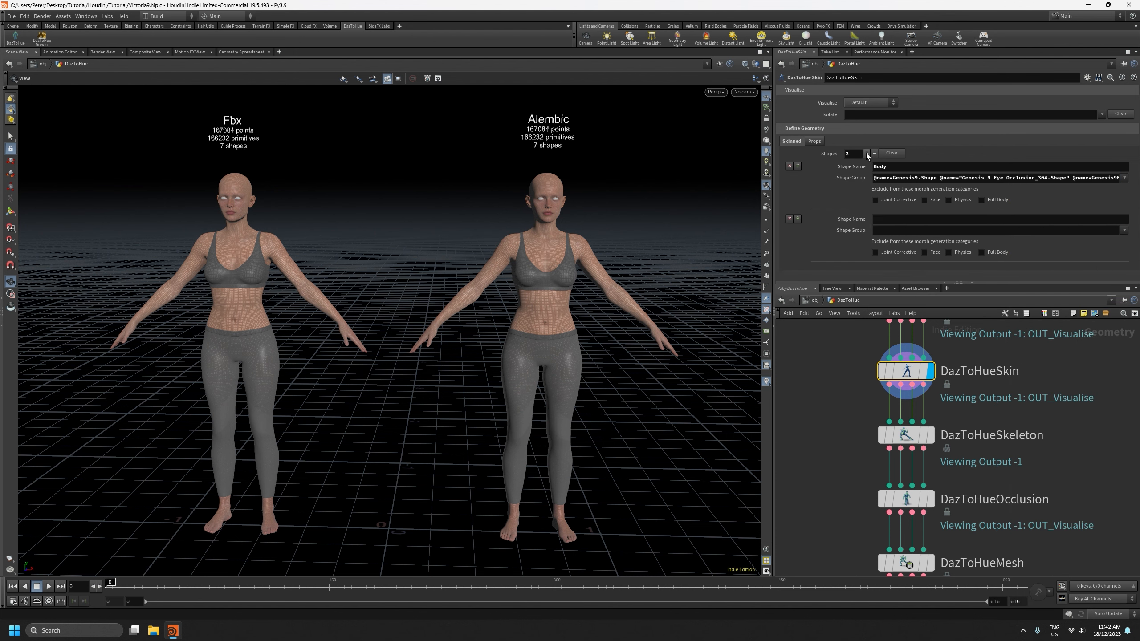
left_click(892, 222)
type("Clothing")
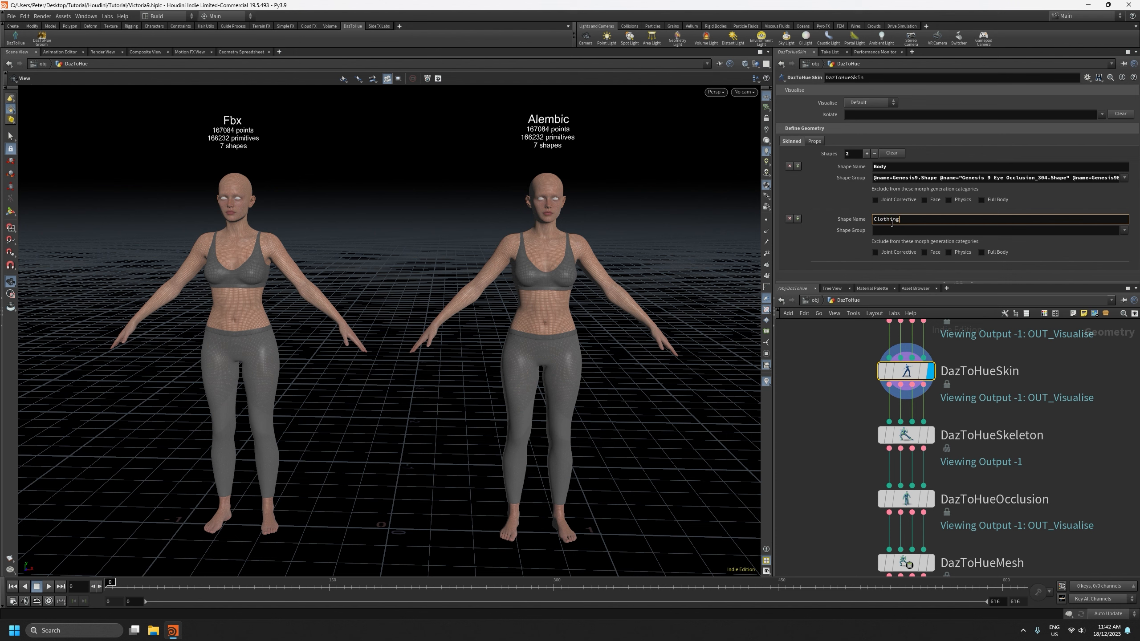
left_click(1125, 230)
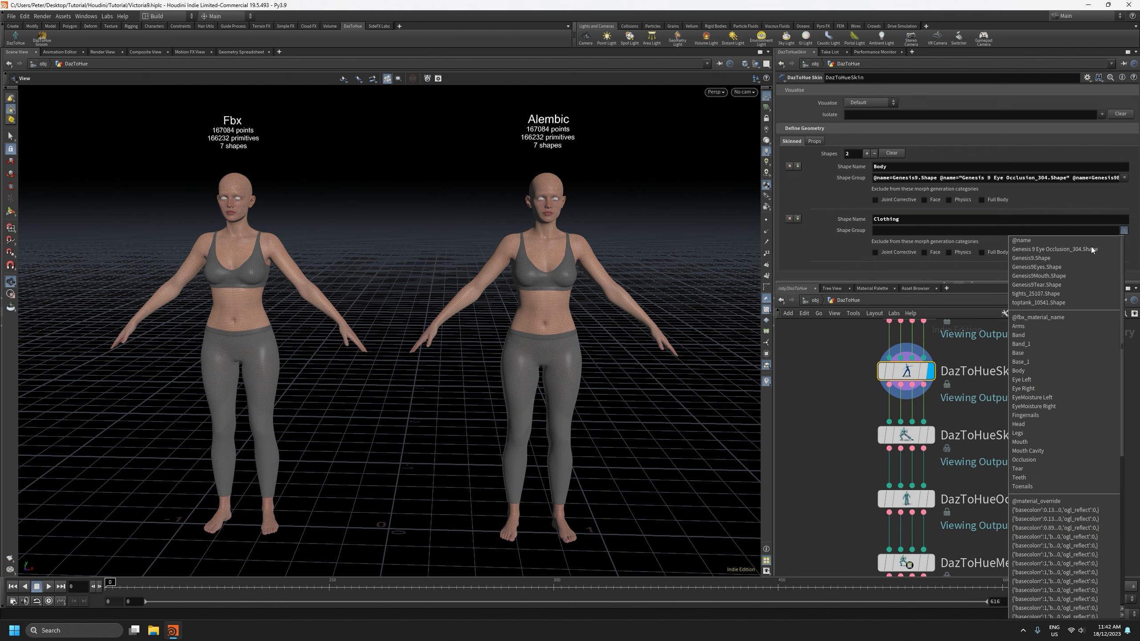
left_click(1055, 293)
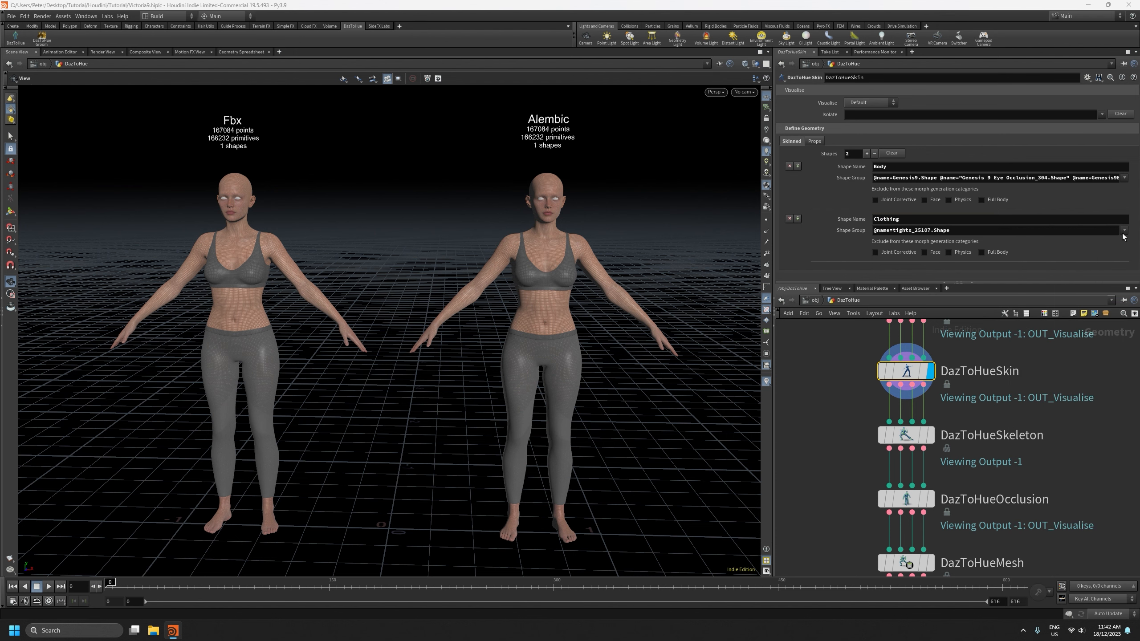
left_click(1125, 230)
left_click(1062, 303)
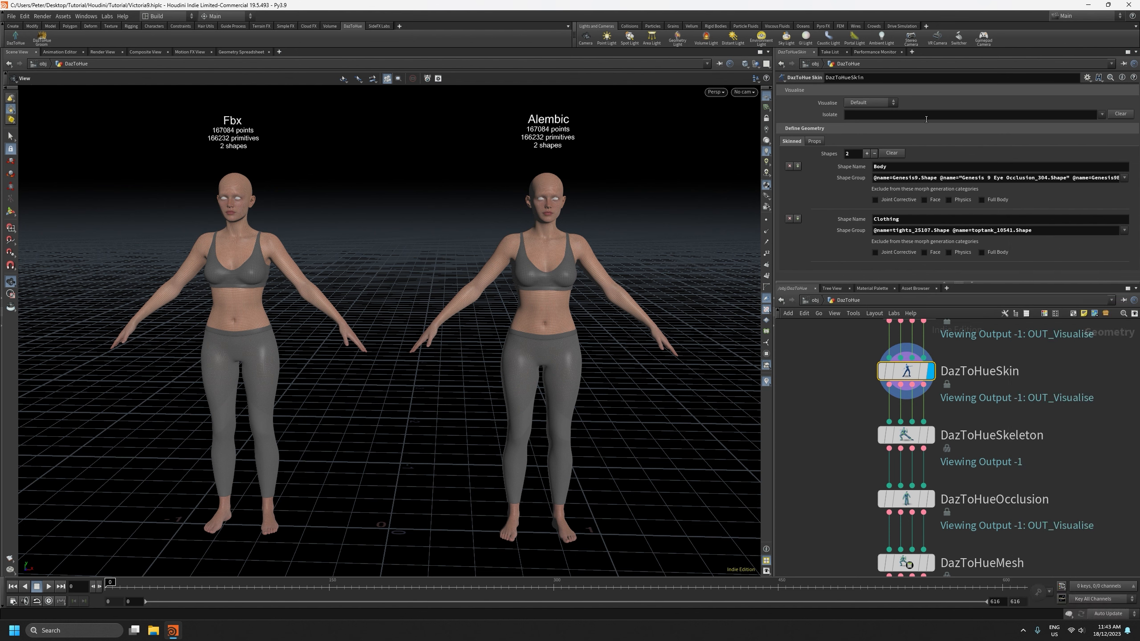
Isolate the Clothing shape to check its geometry, and clear the isolation
left_click(1102, 115)
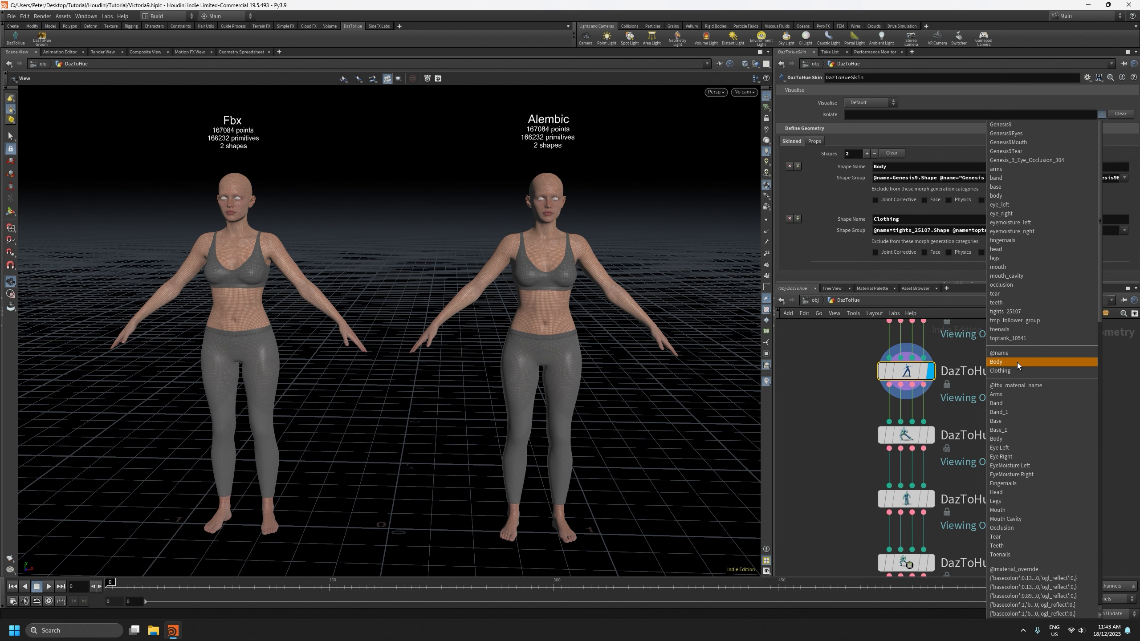
left_click(1004, 371)
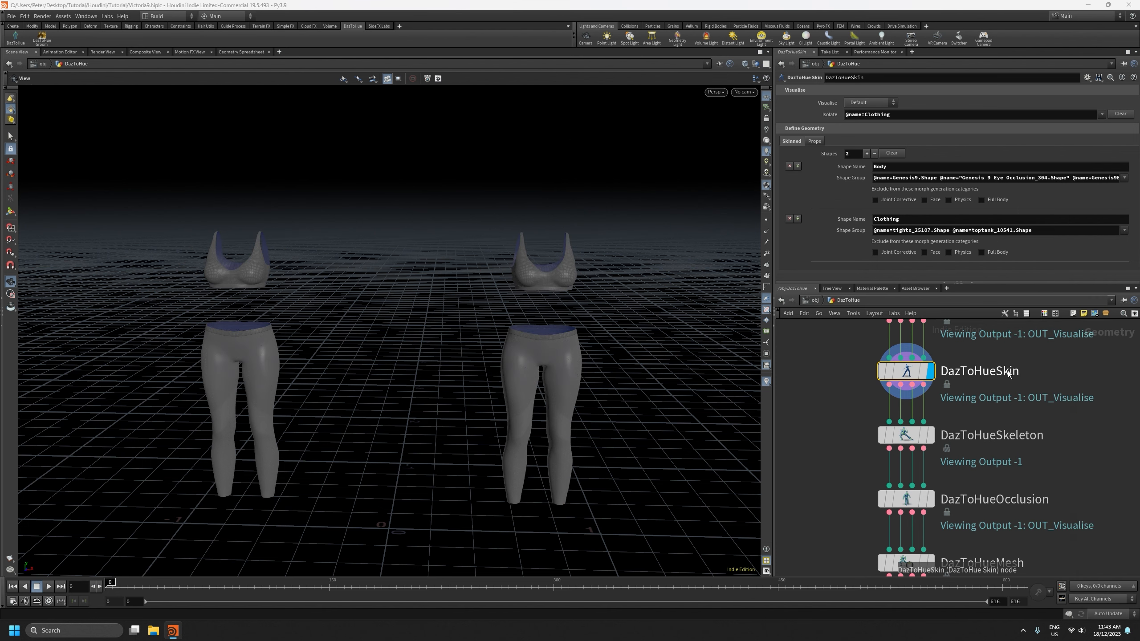
left_click(1122, 114)
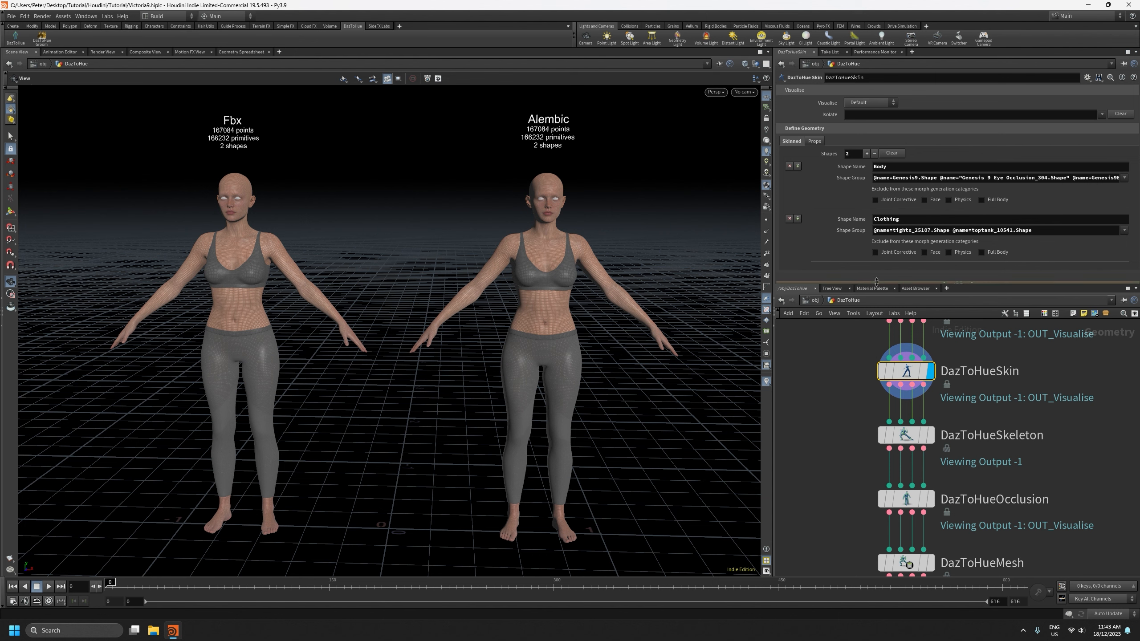
Enlarge the parameter pane and exclude the Clothing shape from Face morph generation
left_click_drag(870, 279, 871, 322)
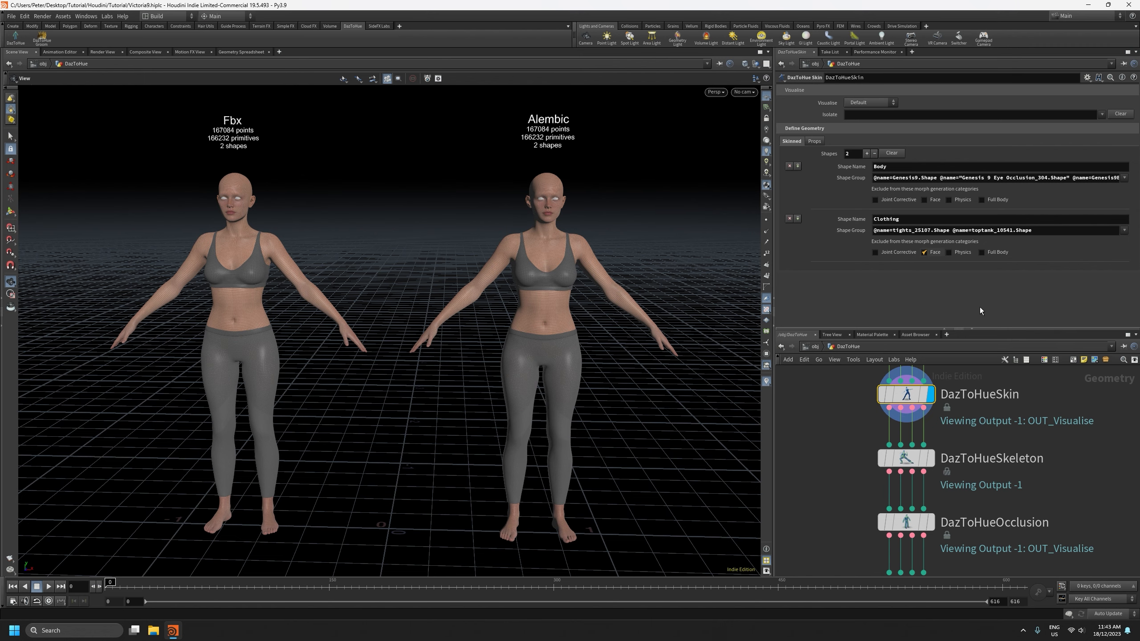
Examine the Fbx and Alembic models from several angles and up close around the head and body
left_click_drag(652, 362, 630, 368)
middle_click_drag(630, 367, 576, 327)
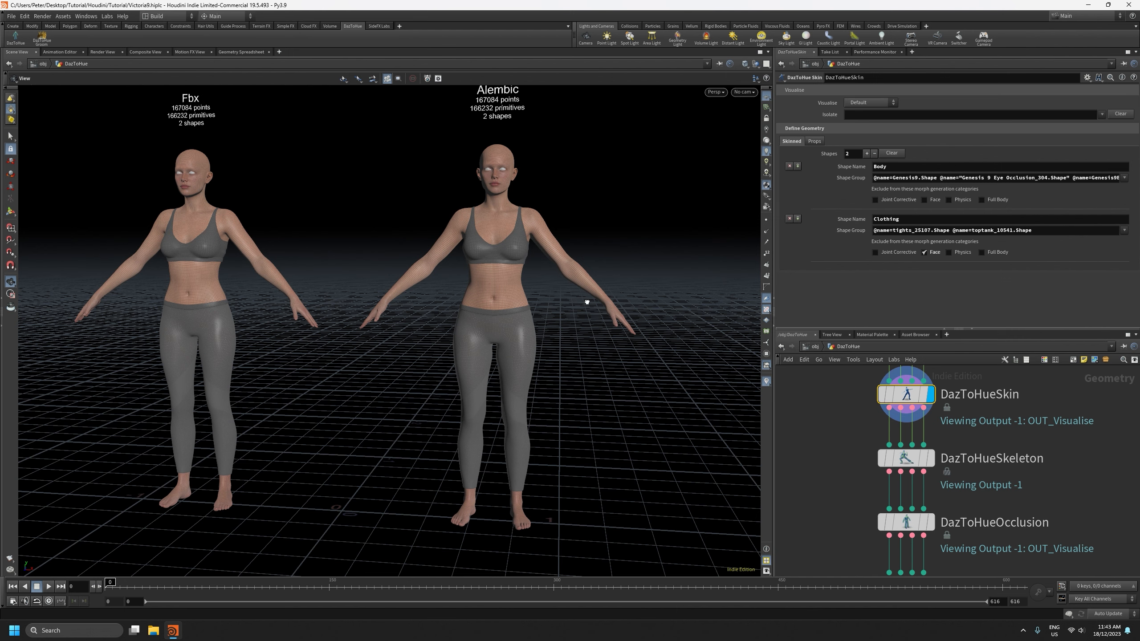
left_click_drag(587, 301, 581, 305)
middle_click_drag(581, 305, 569, 339)
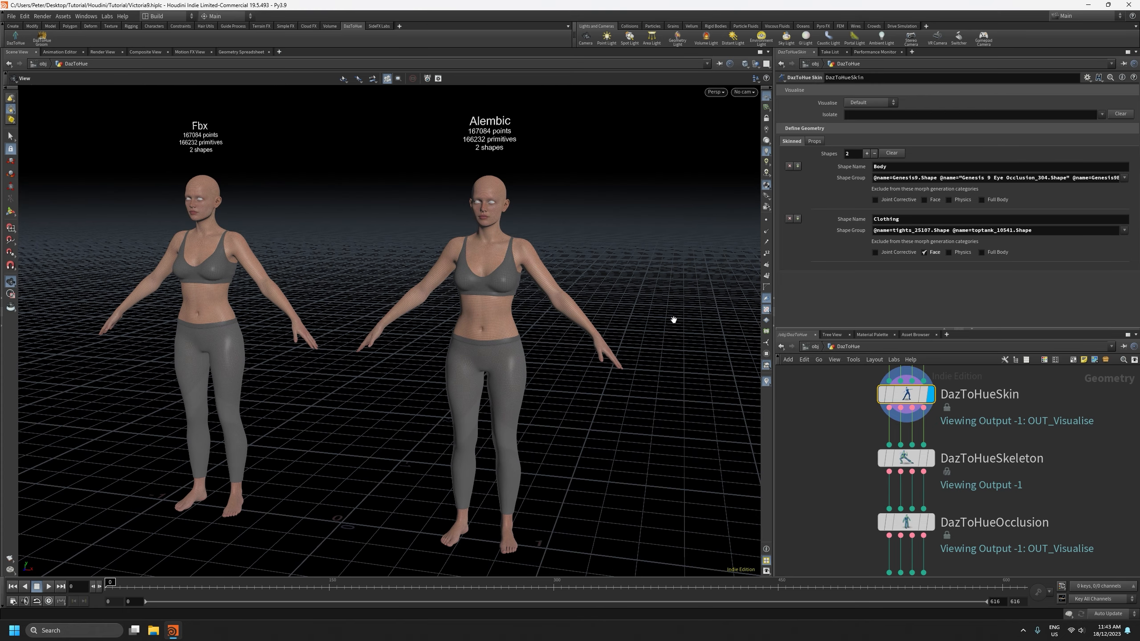
left_click_drag(484, 274, 561, 324)
scroll(510, 357, "up", 3)
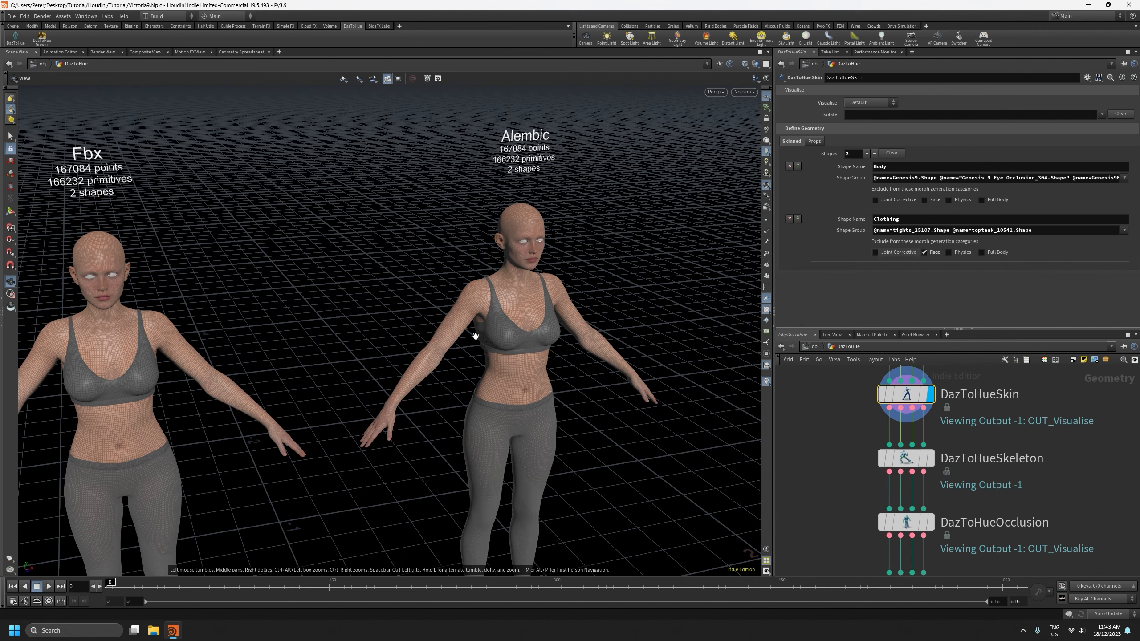
scroll(511, 314, "up", 3)
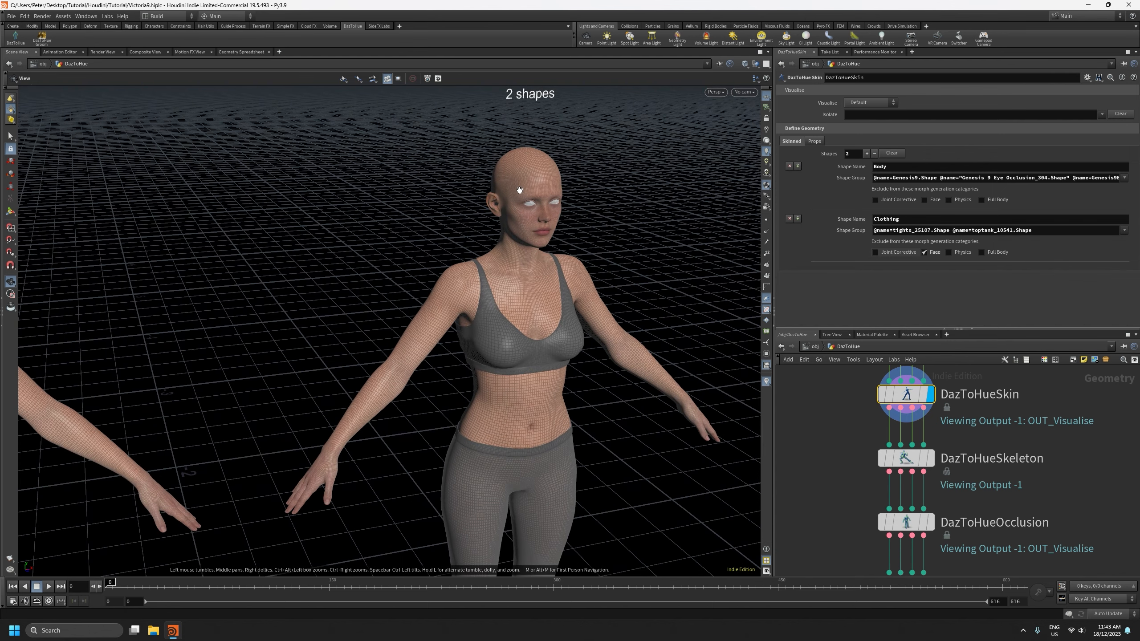
Enlarge the network pane and display the DazToHueSkeleton node's output with the figure's bones in view
key("h")
left_click_drag(890, 329, 891, 265)
key("h")
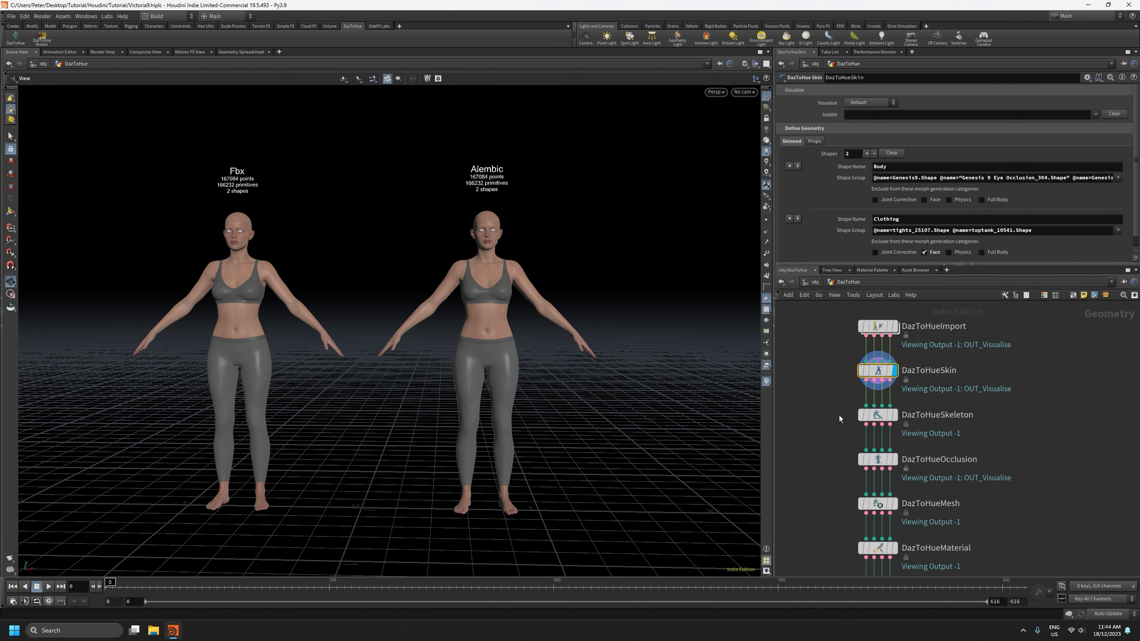
left_click(881, 416)
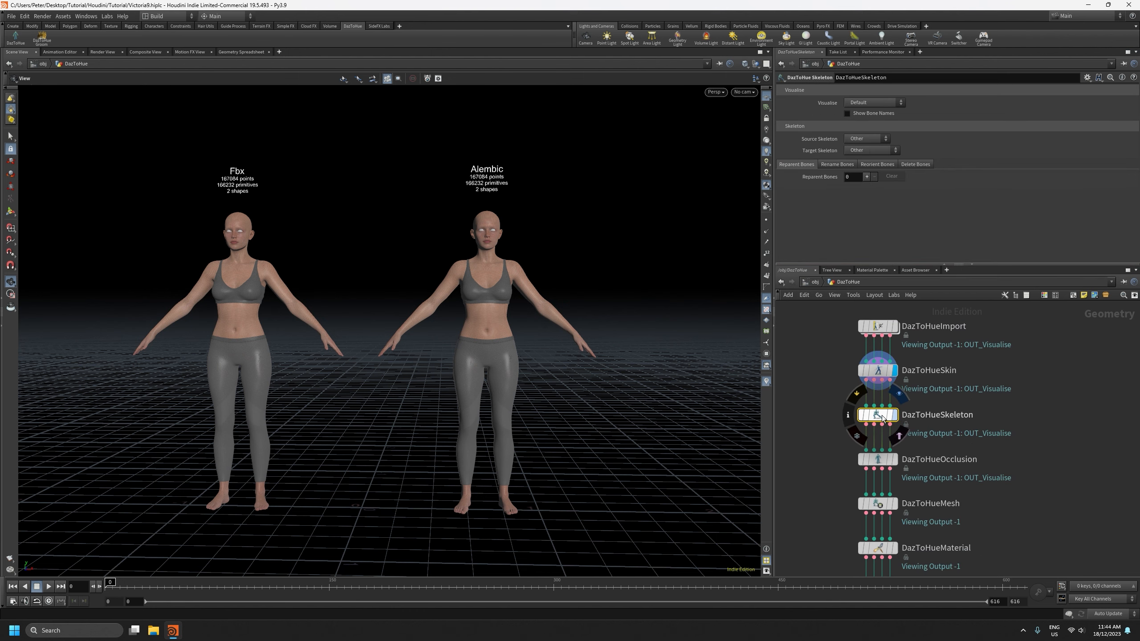
left_click(896, 415)
scroll(369, 142, "up", 5)
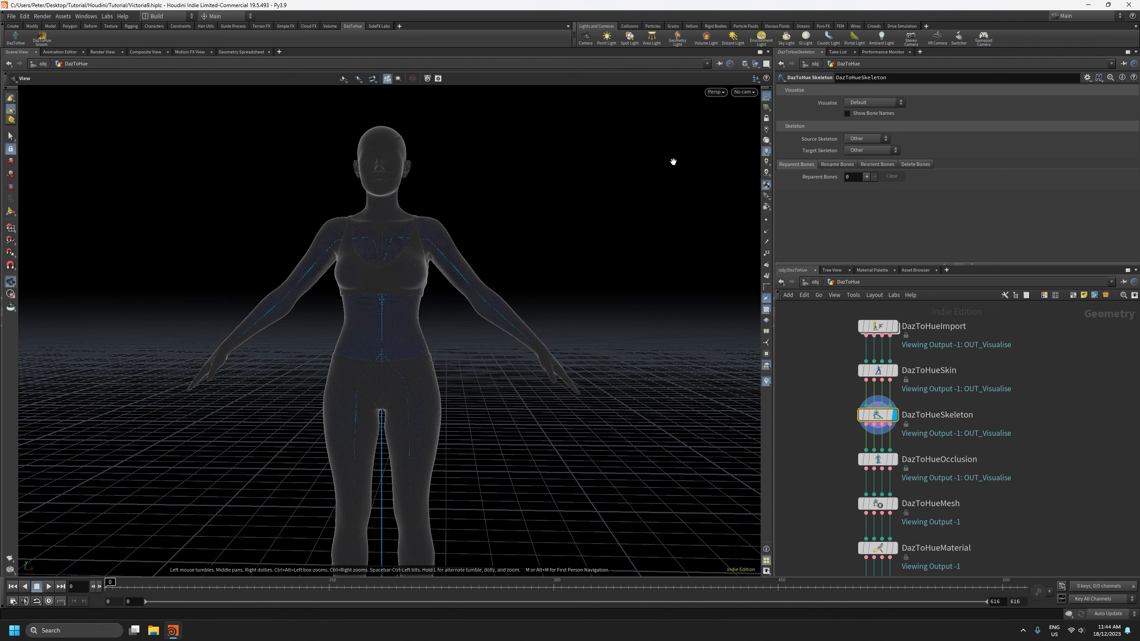
left_click(745, 64)
left_click(775, 166)
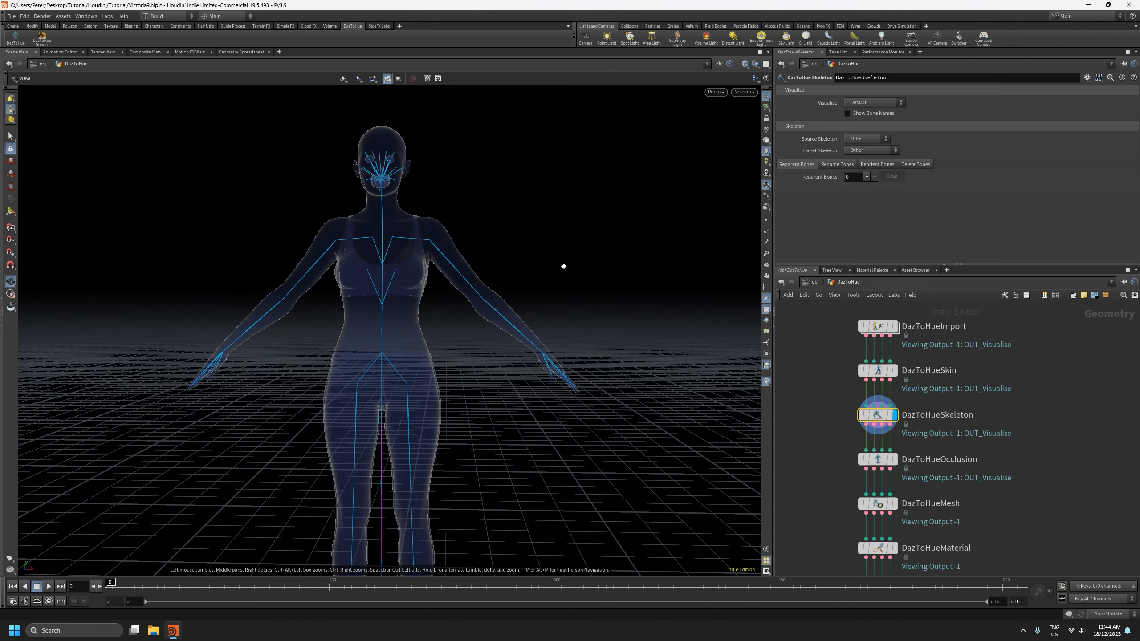
left_click_drag(563, 266, 565, 285)
Set DazToHueSkeleton's Source Skeleton to Genesis 9 and its Target Skeleton to UE5 DazToHue
left_click(864, 140)
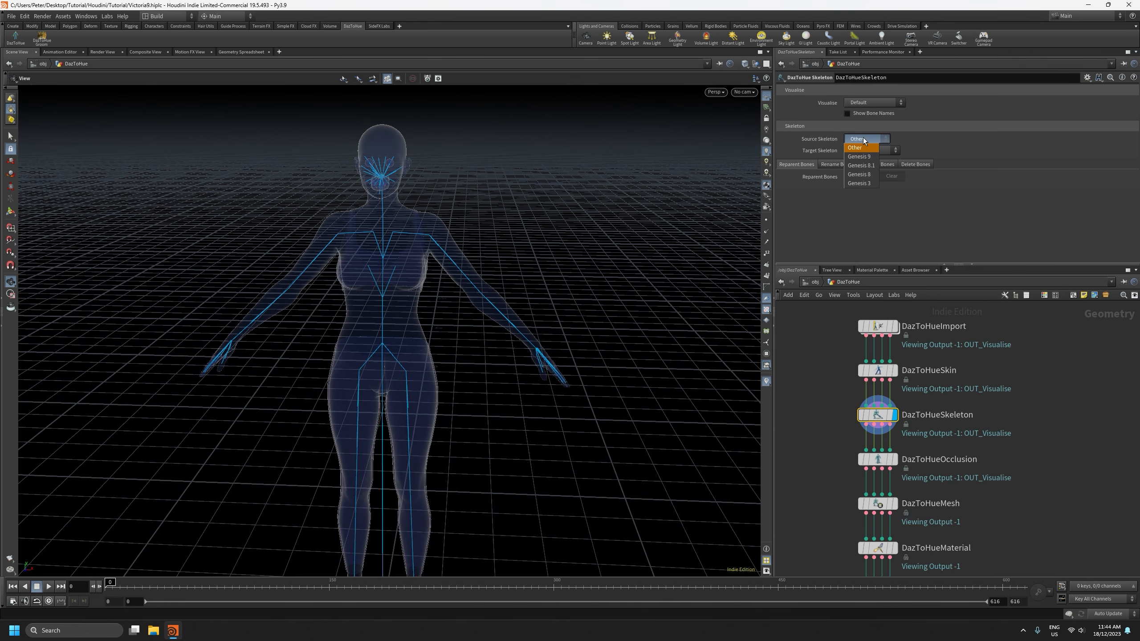
left_click(859, 157)
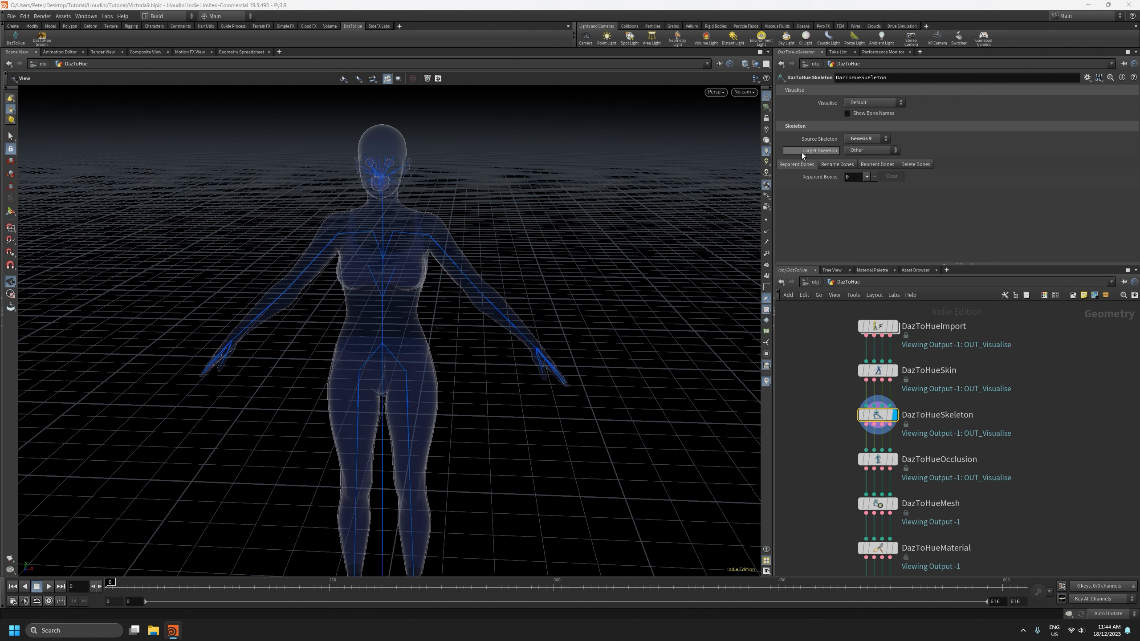
left_click(864, 151)
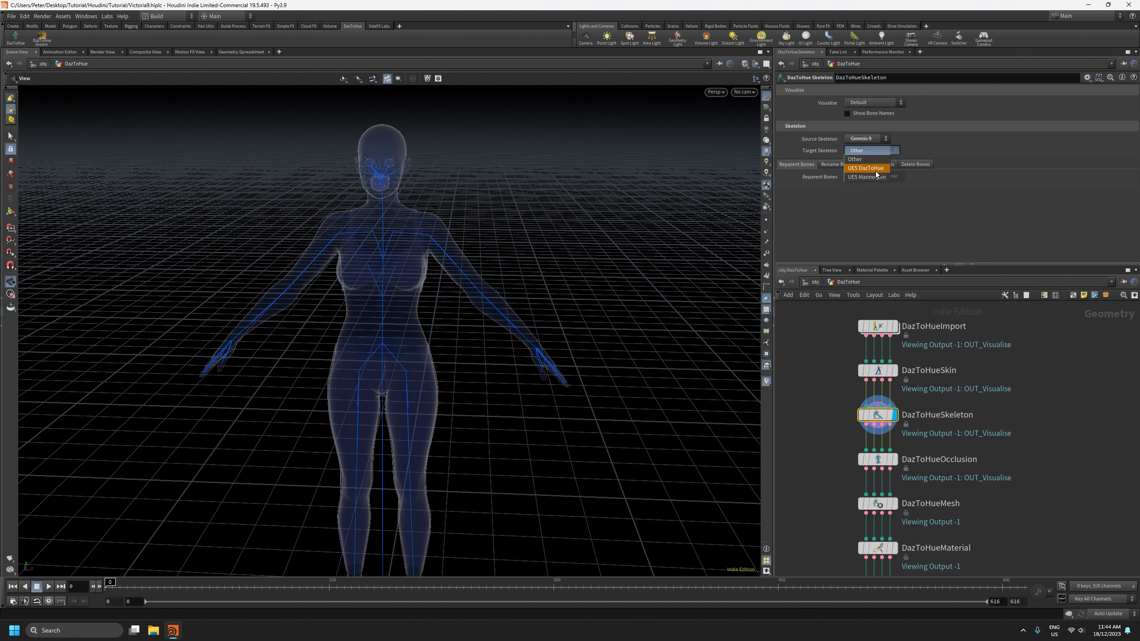
left_click(866, 169)
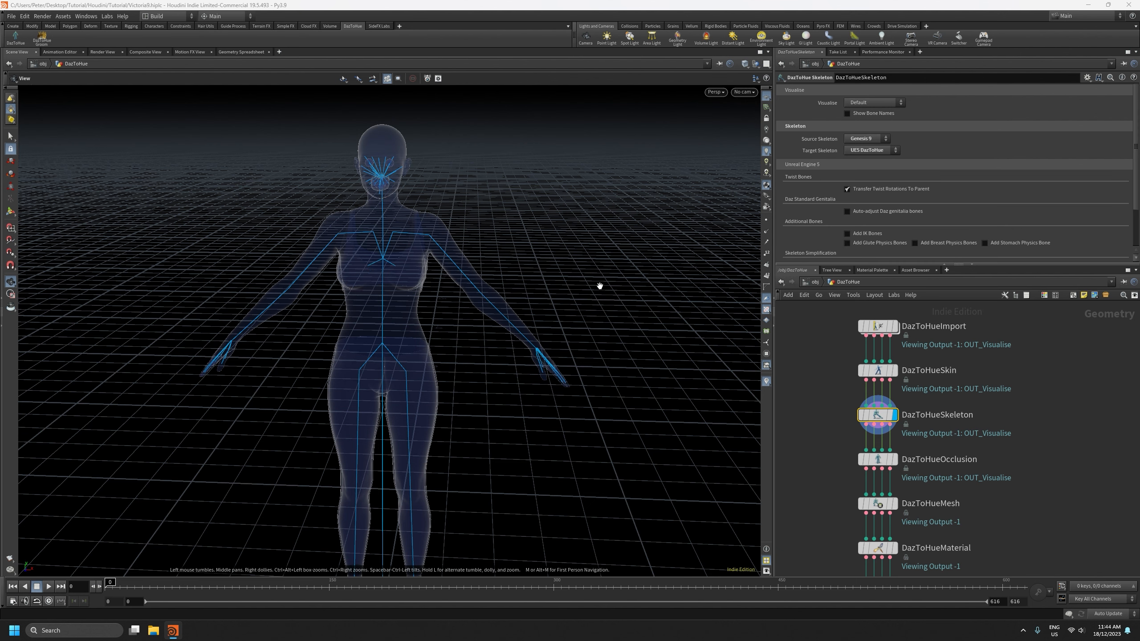
Add IK bones and the glute, breast and stomach physics bones to the DazToHueSkeleton node
scroll(787, 208, "down", 2)
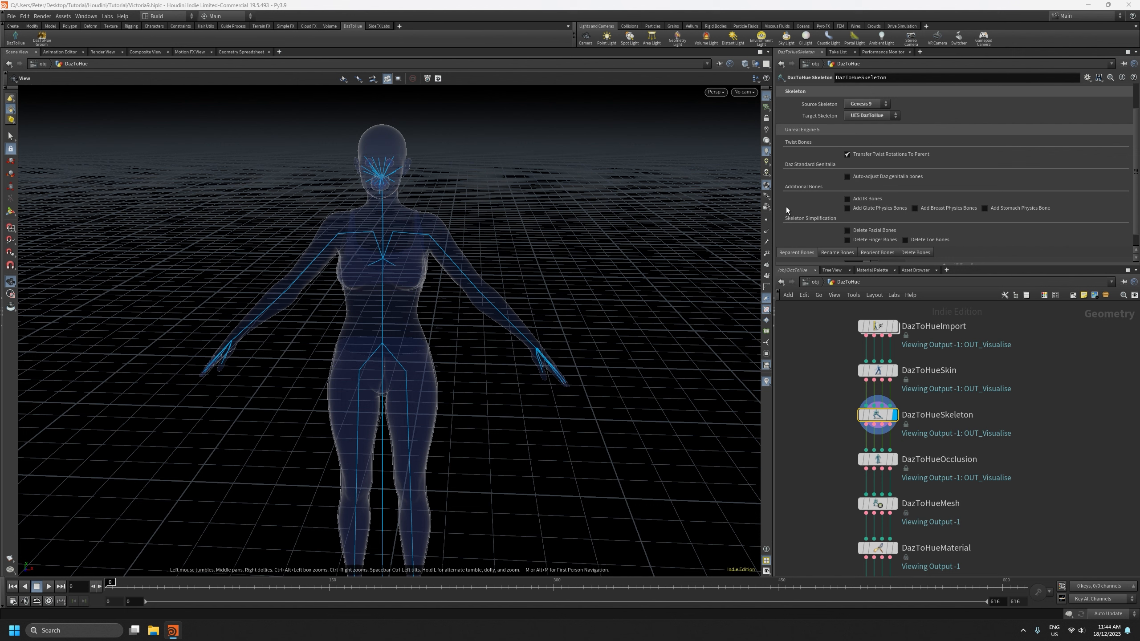
left_click(847, 200)
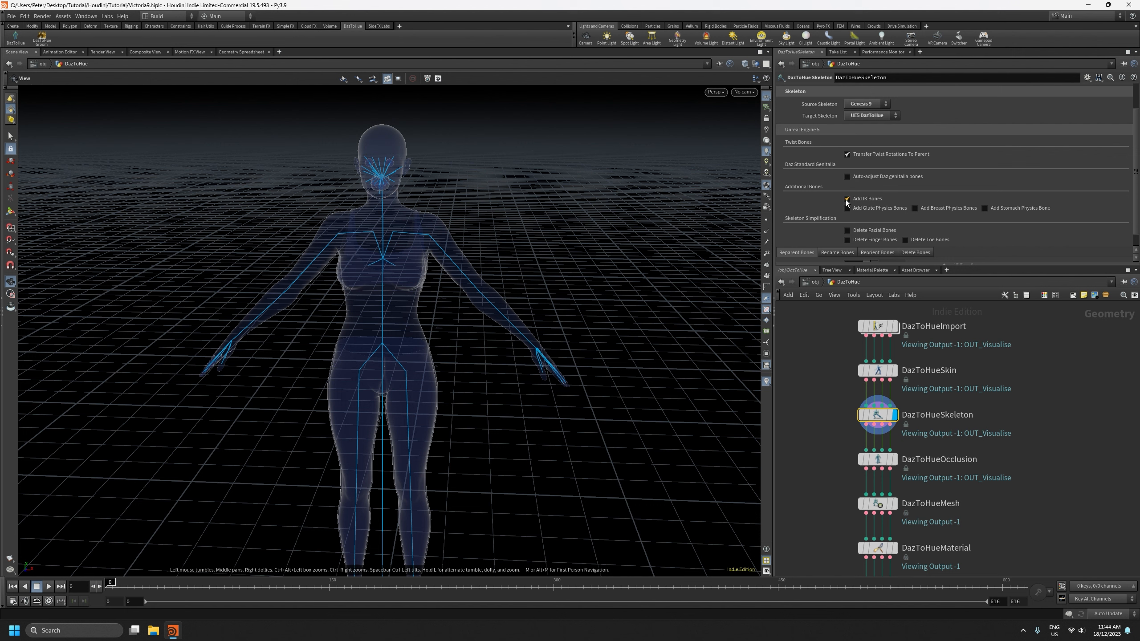
left_click(847, 208)
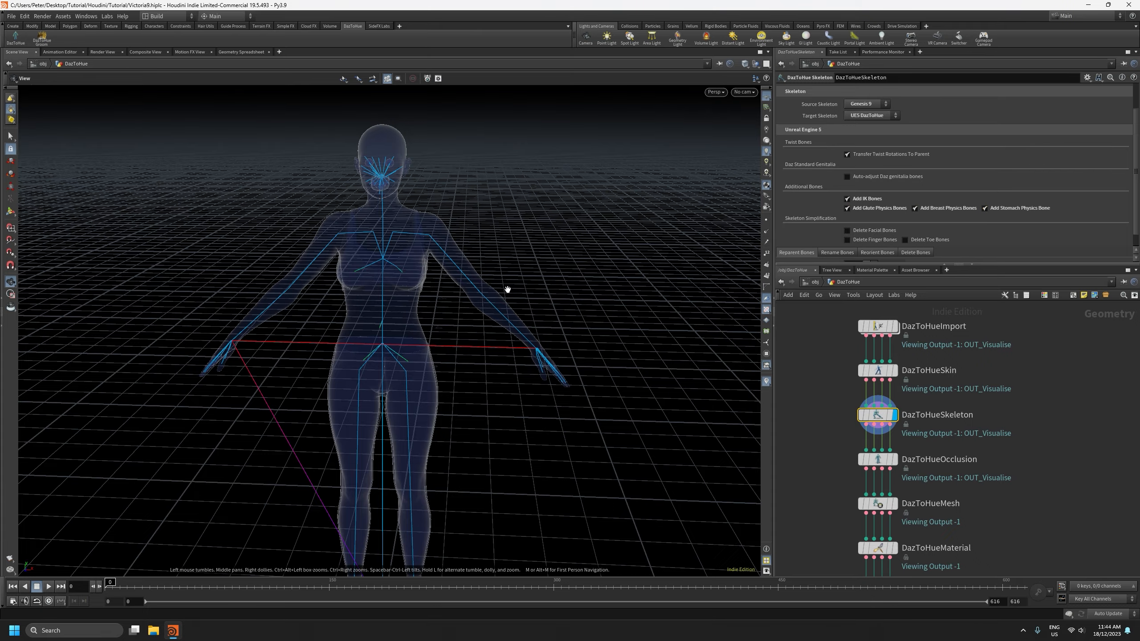
left_click_drag(509, 288, 508, 320)
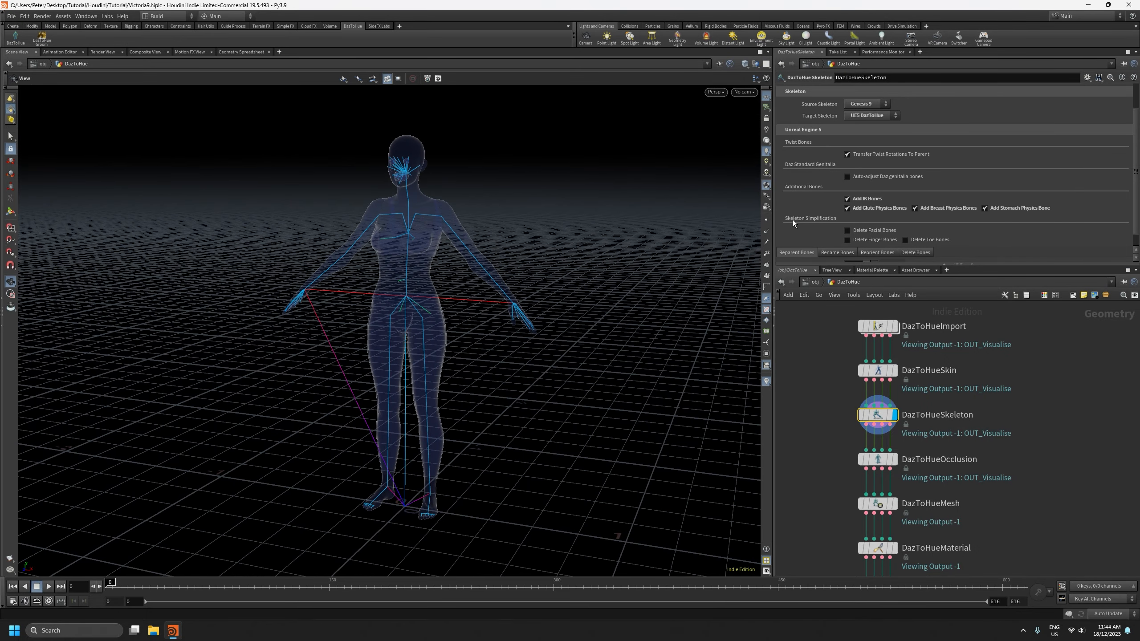
scroll(797, 220, "down", 1)
scroll(800, 219, "up", 3)
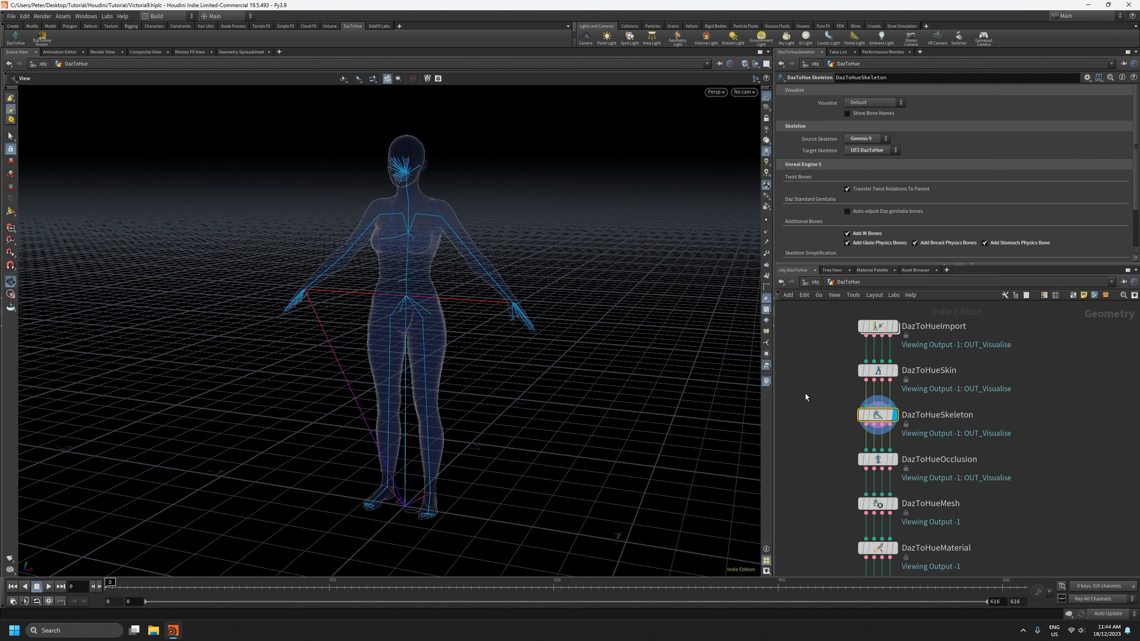
Display the DazToHueOcclusion node's output and enable occlusion culling with Clothing as the transparency group
left_click(895, 460)
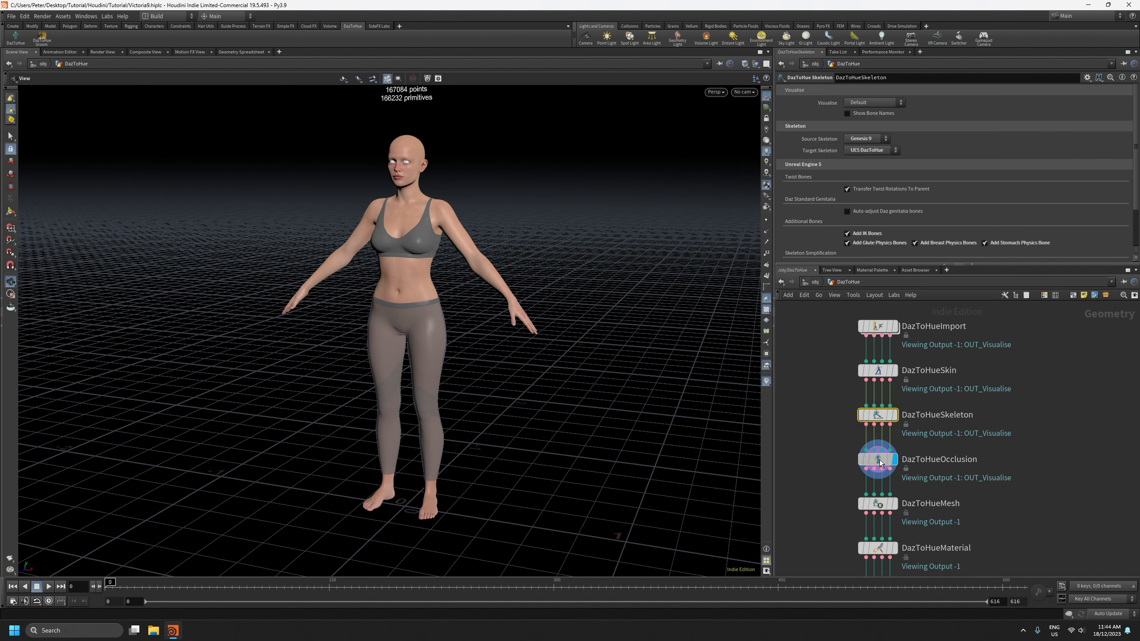
left_click(879, 461)
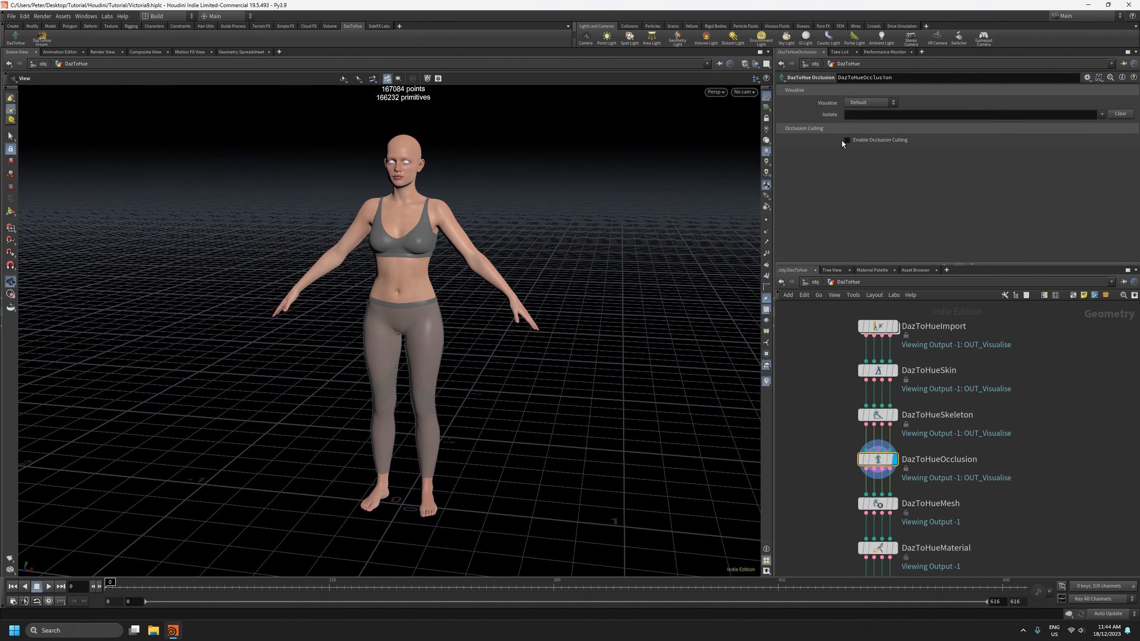
left_click(847, 141)
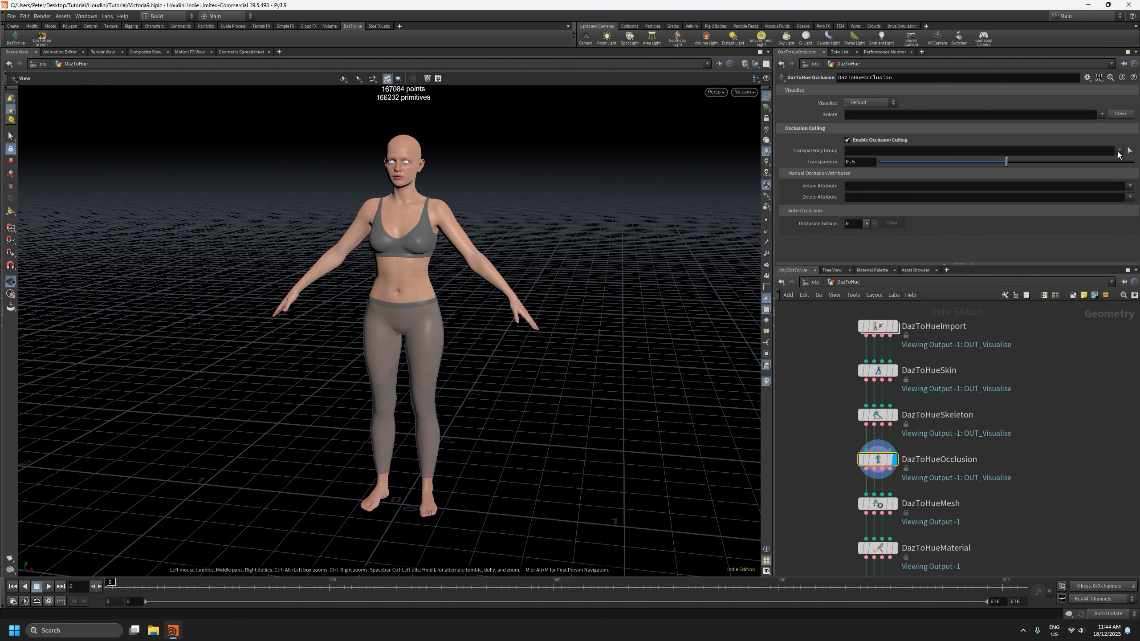
left_click(1119, 152)
left_click(1034, 407)
Add one auto-occlusion group and set its occluding geometry to the tights group
left_click(867, 223)
scroll(979, 194, "down", 2)
left_click(1119, 202)
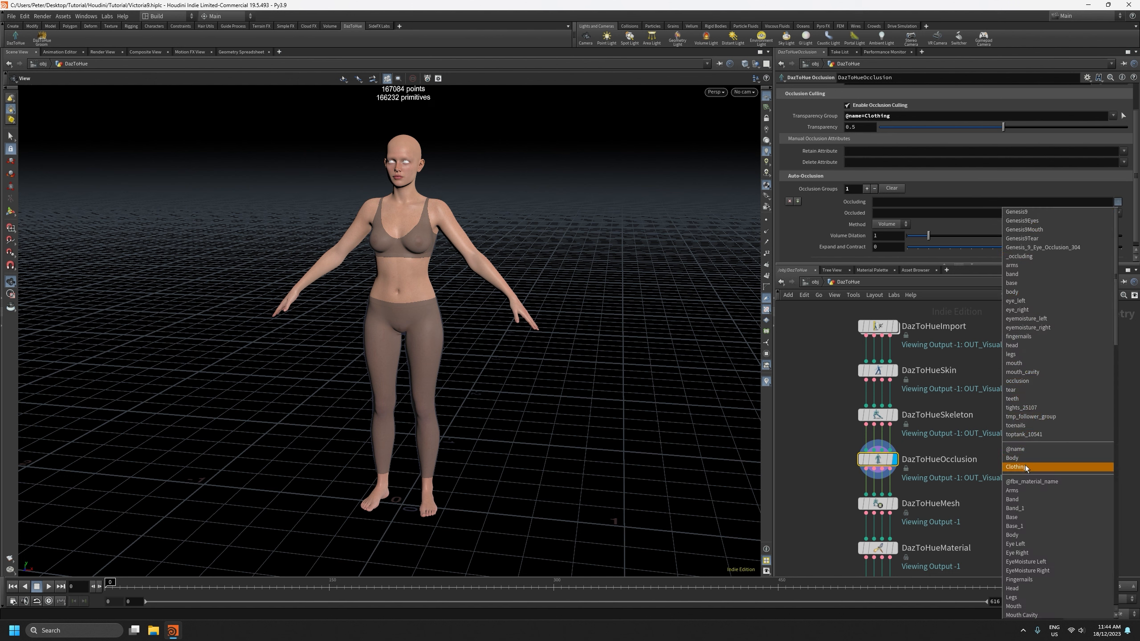
scroll(1047, 257, "down", 2)
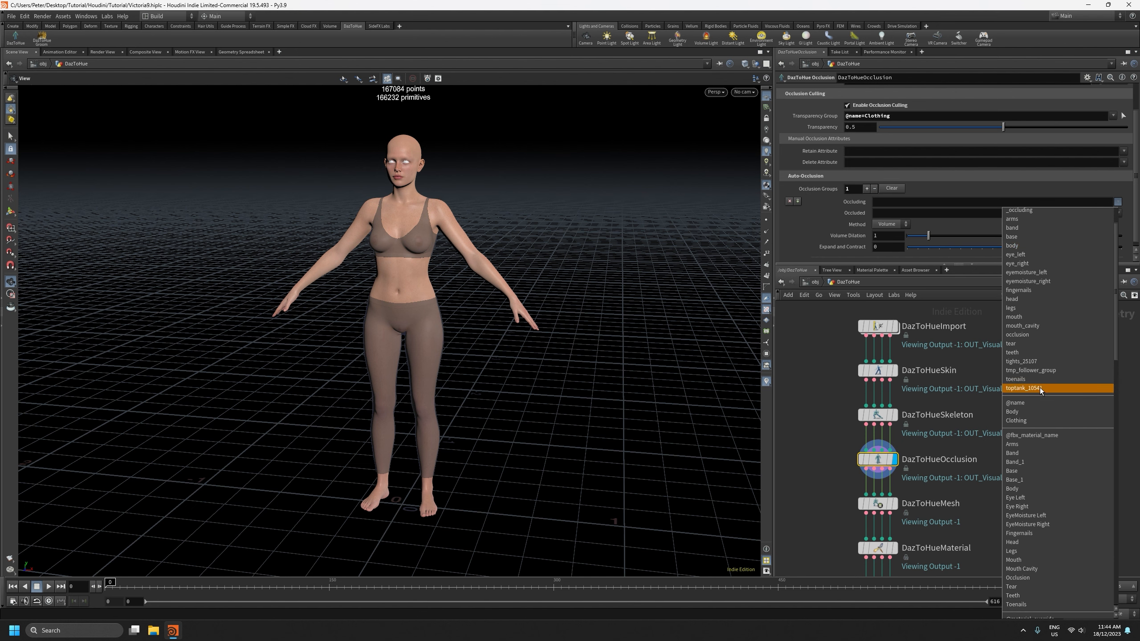
left_click(1039, 361)
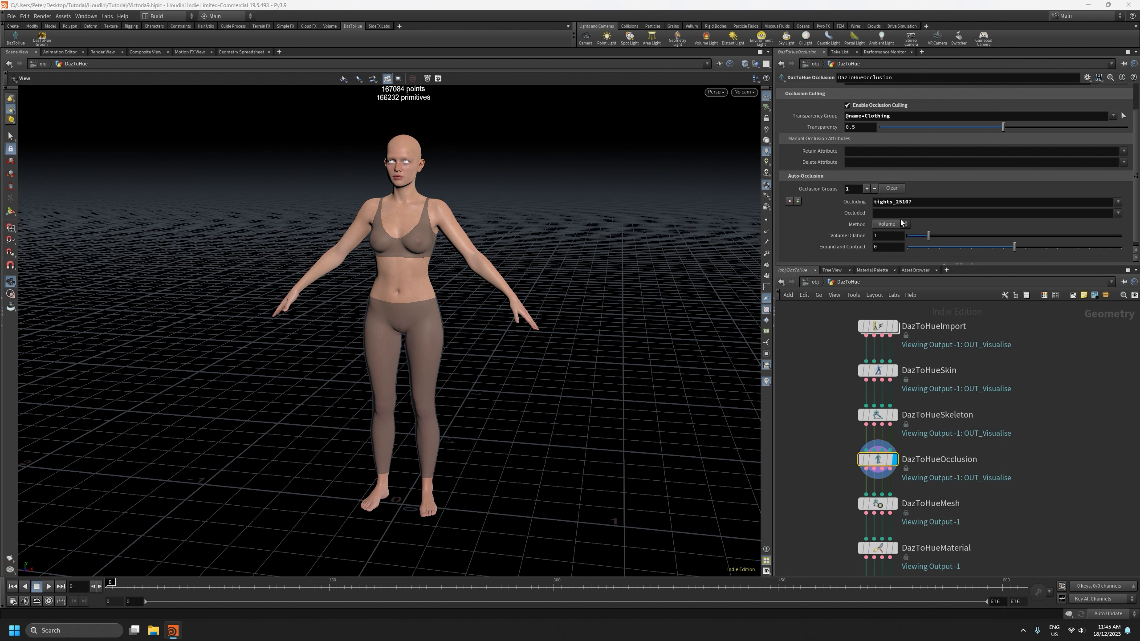
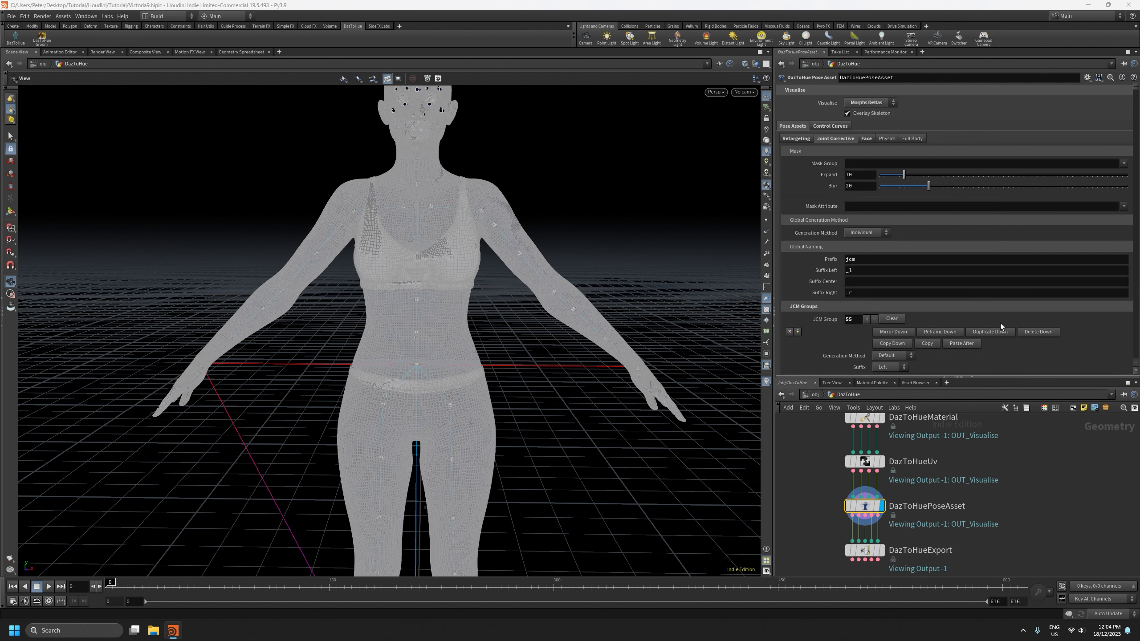
Scrub through the animation timeline to examine DazToHuePoseAsset's morph deltas on the body and face
left_click_drag(186, 587, 309, 588)
left_click(878, 585)
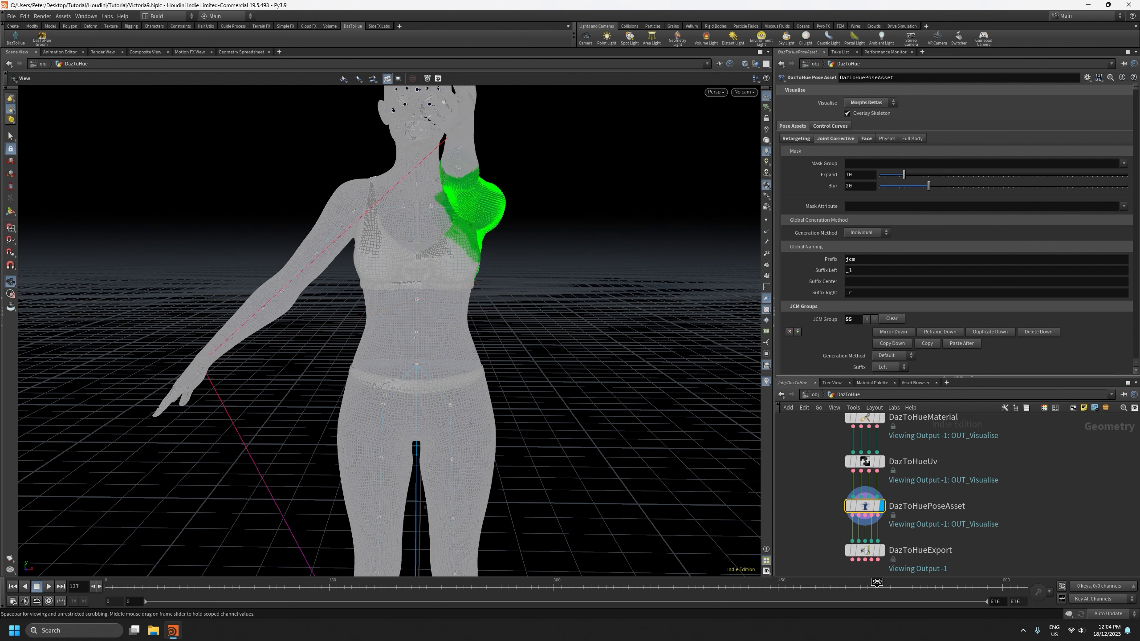
left_click_drag(878, 584, 902, 582)
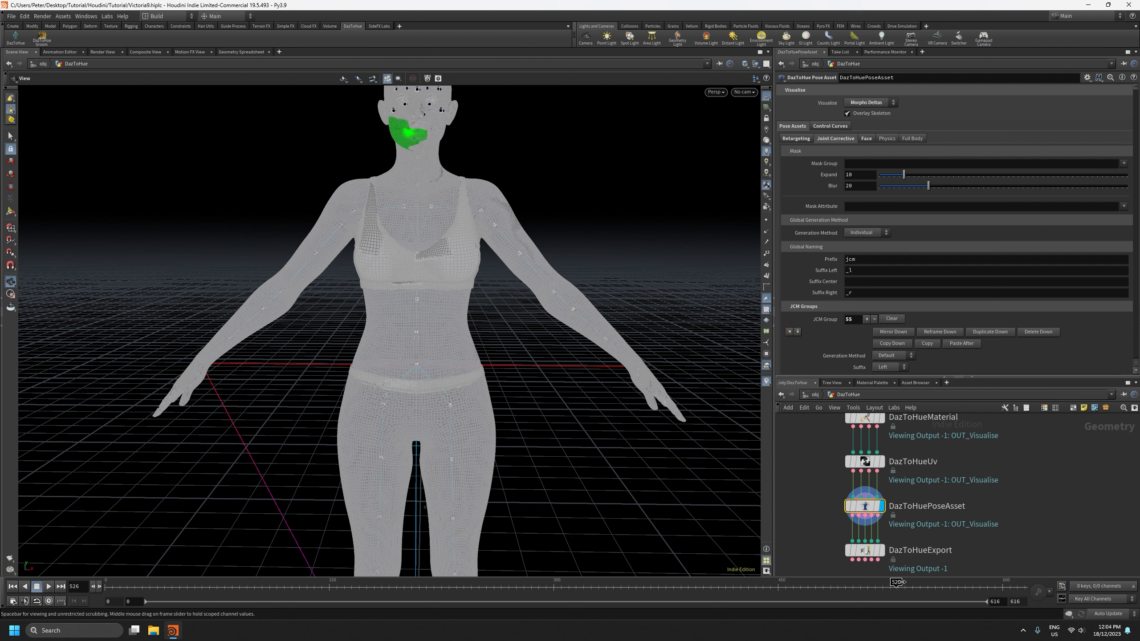
scroll(1065, 483, "down", 1)
scroll(1067, 359, "down", 1)
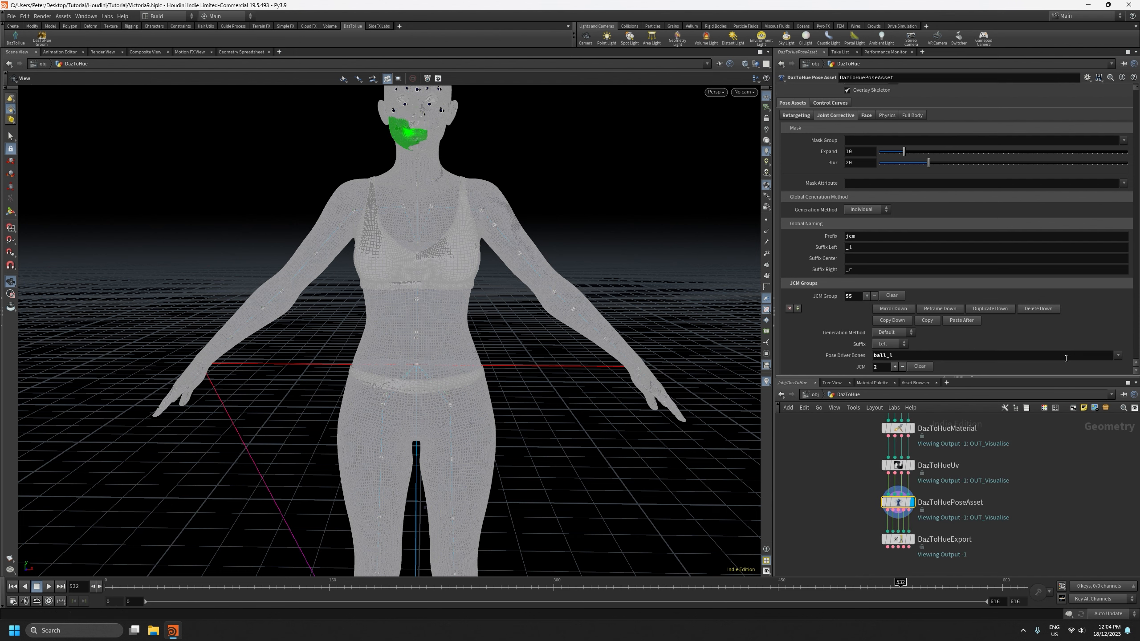
Display the DazToHueExport node's output and select the exported SKM_Victoria9.fbx in the Exports/Victoria9 folder
left_click(915, 543)
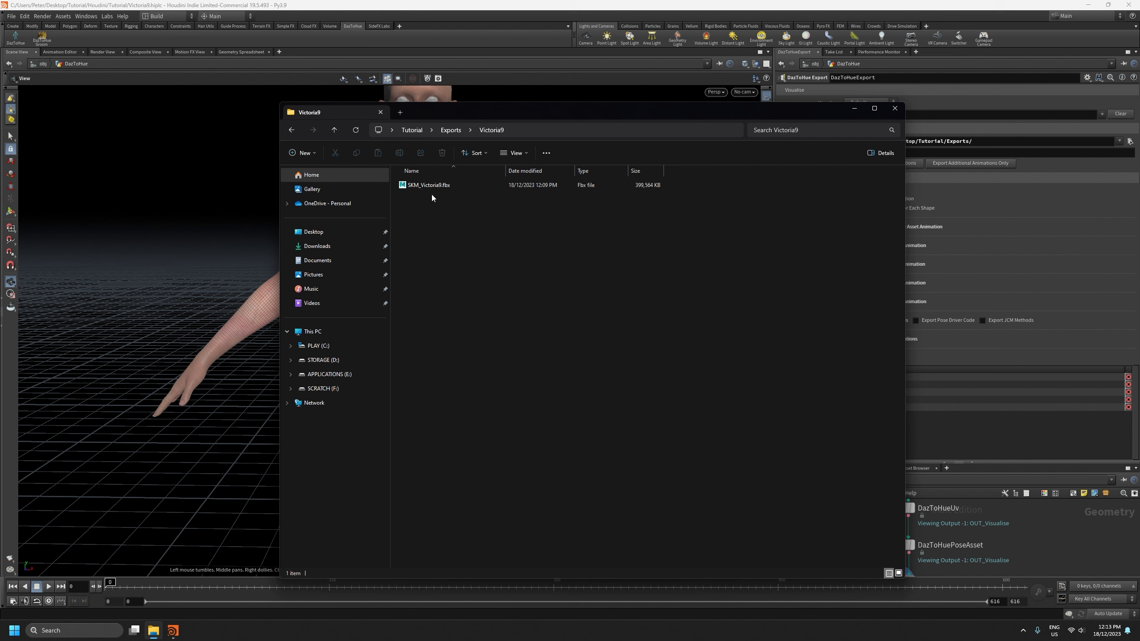
left_click(427, 188)
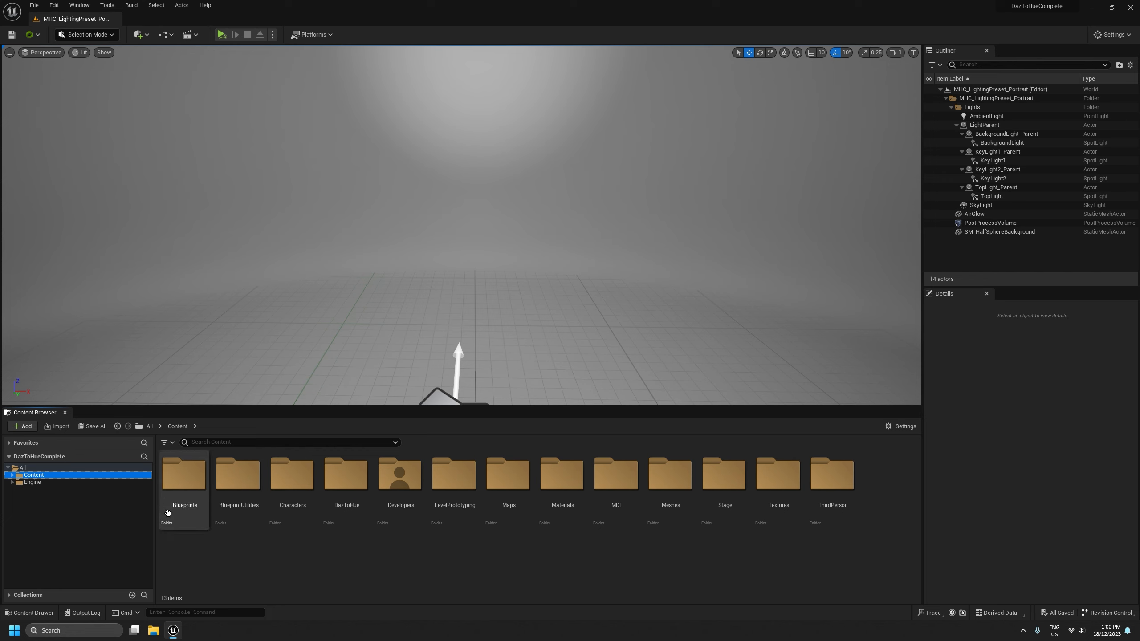
In Unreal Engine, expand the Content folder tree through Characters down to the Victoria9 subfolders
left_click(13, 475)
left_click(13, 476)
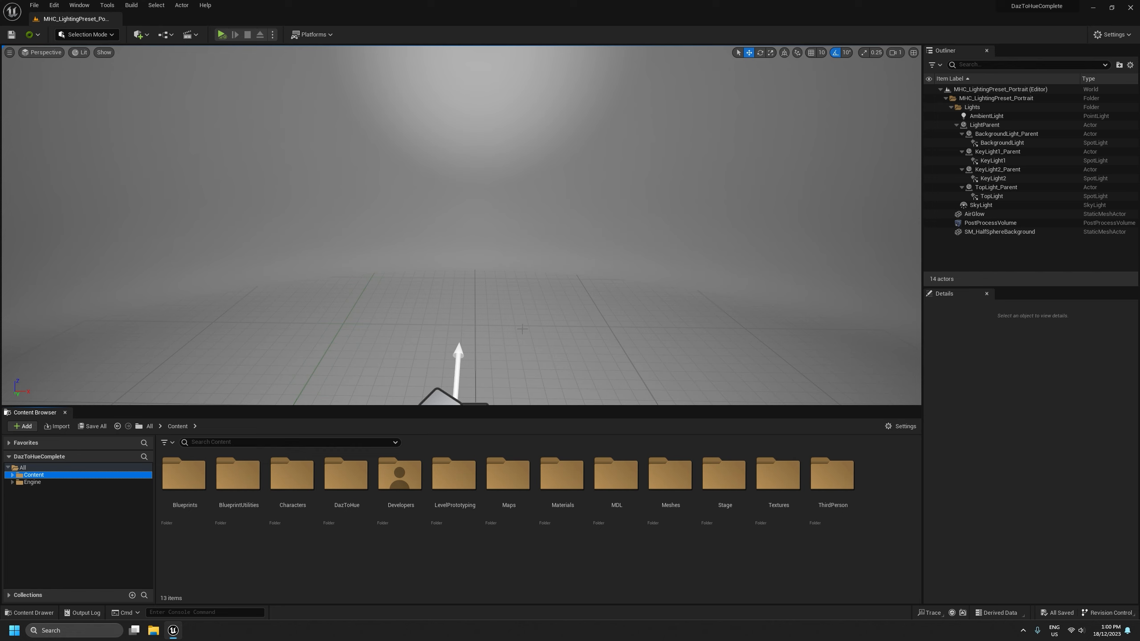
left_click(13, 475)
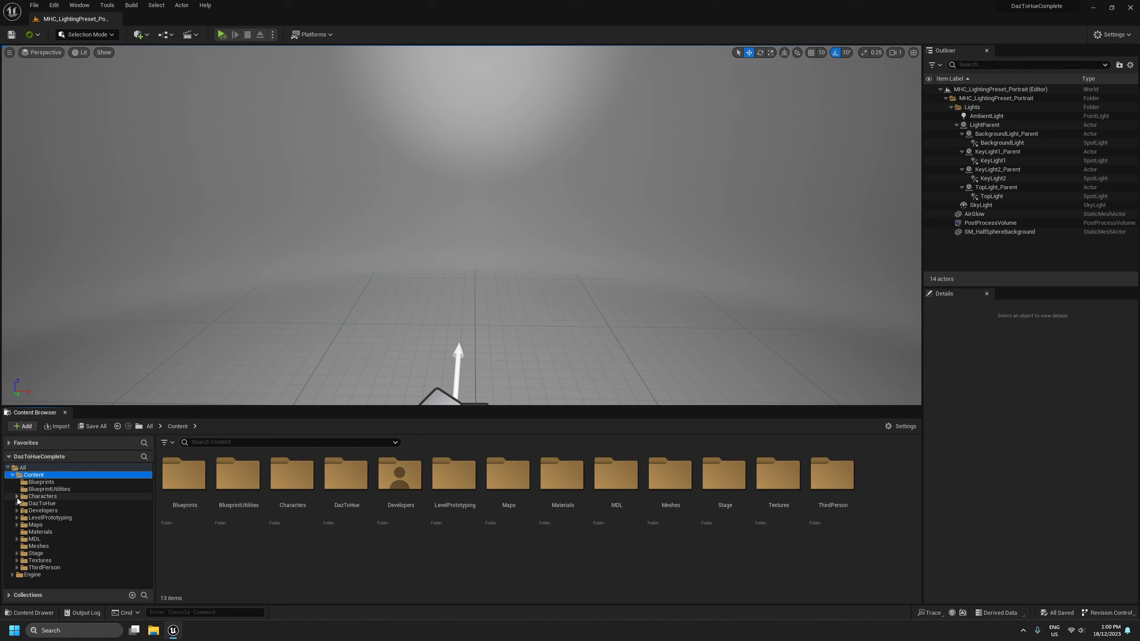
left_click(17, 496)
scroll(14, 509, "down", 5)
scroll(14, 509, "down", 2)
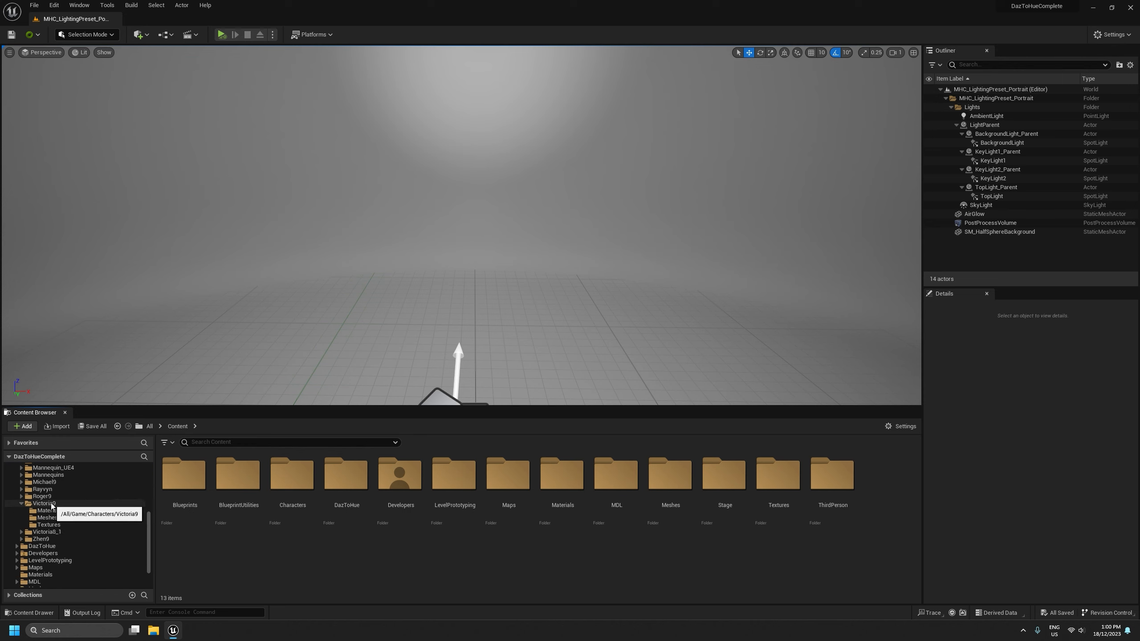
Look through the contents of the Victoria9 character's Textures and Materials folders
left_click(52, 519)
left_click(48, 525)
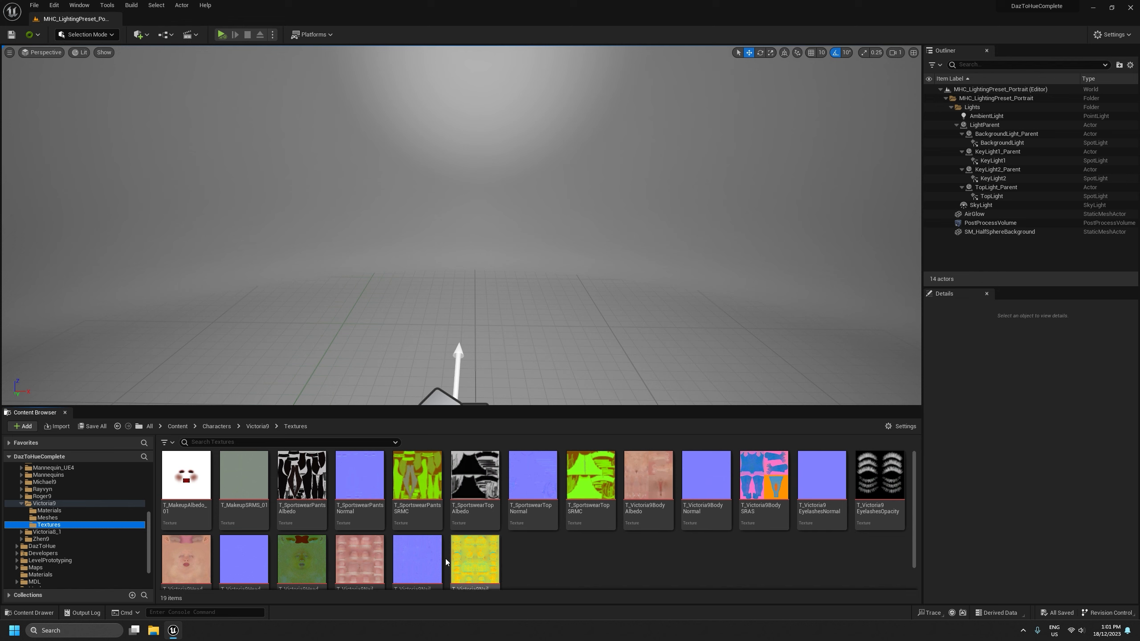
left_click(50, 511)
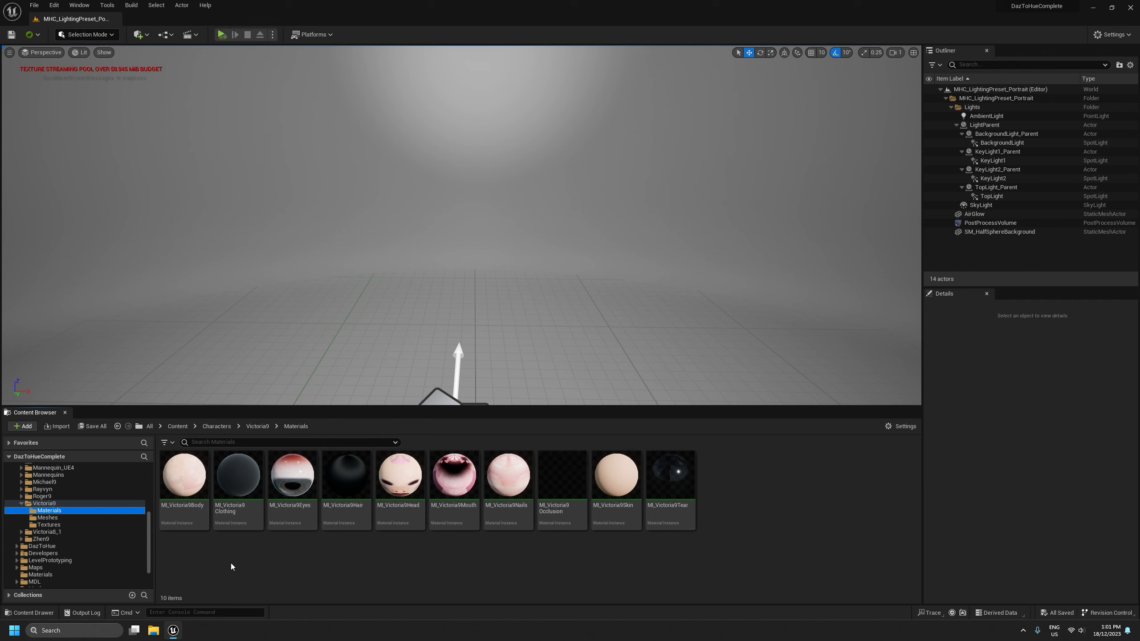
Start importing SKM_Victoria9.fbx from the Exports/Victoria9 folder into the Victoria9 Meshes folder
left_click(53, 519)
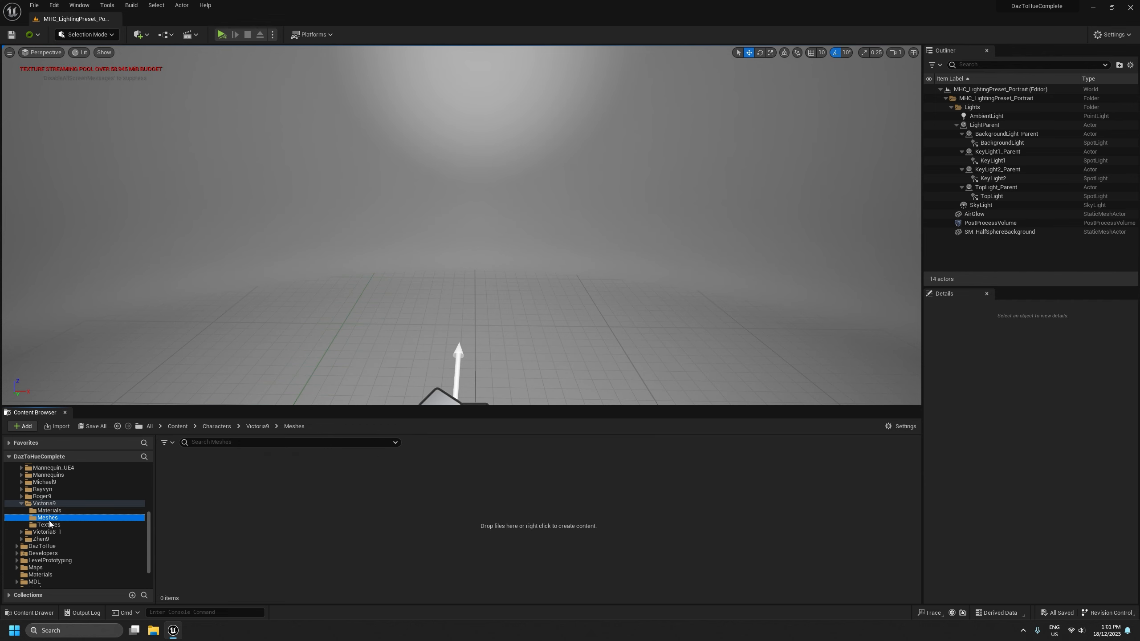
right_click(253, 487)
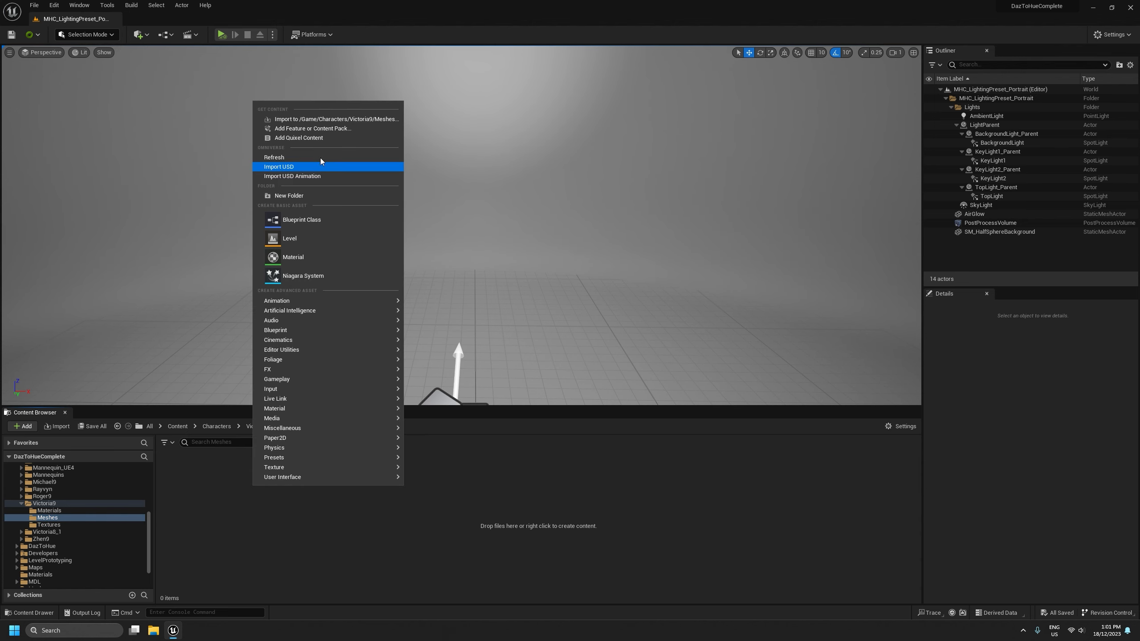
left_click(325, 119)
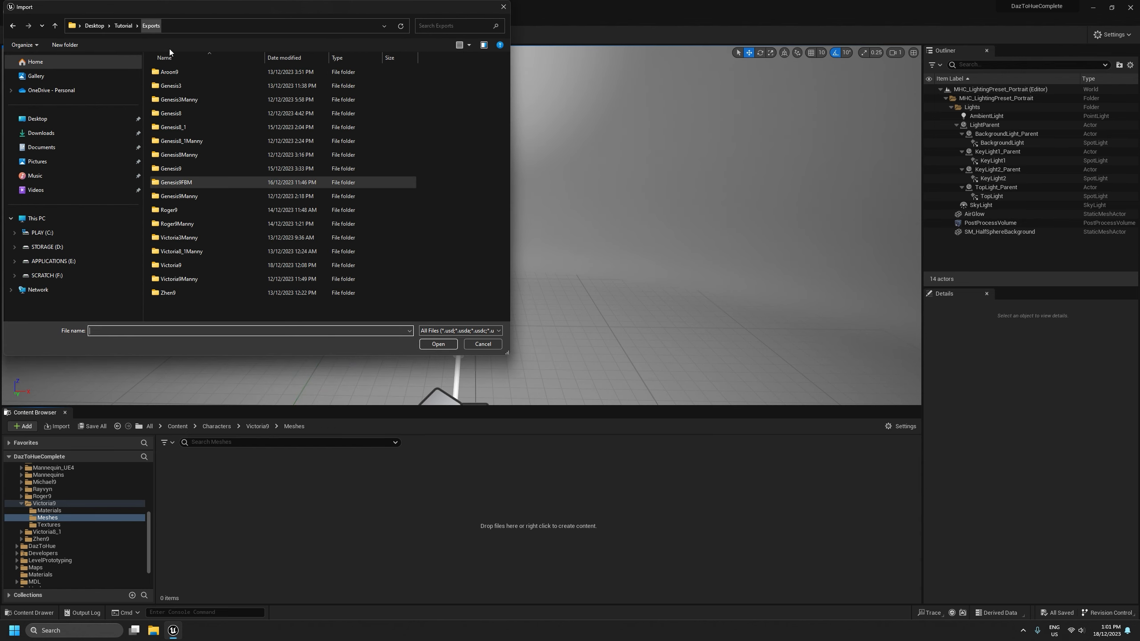
double_click(187, 266)
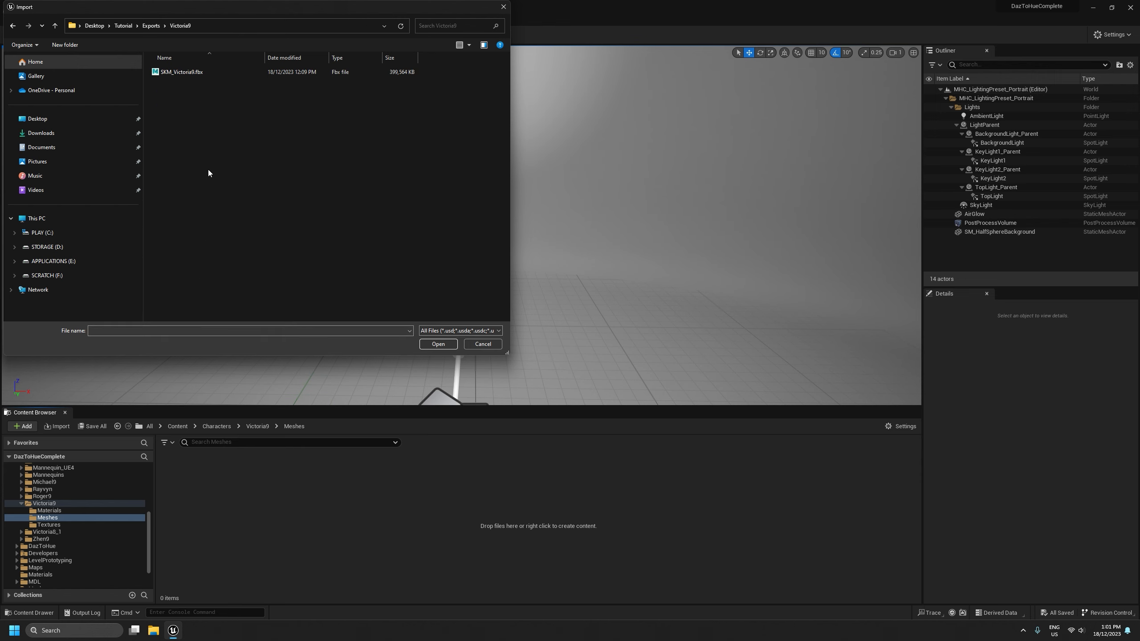
double_click(185, 72)
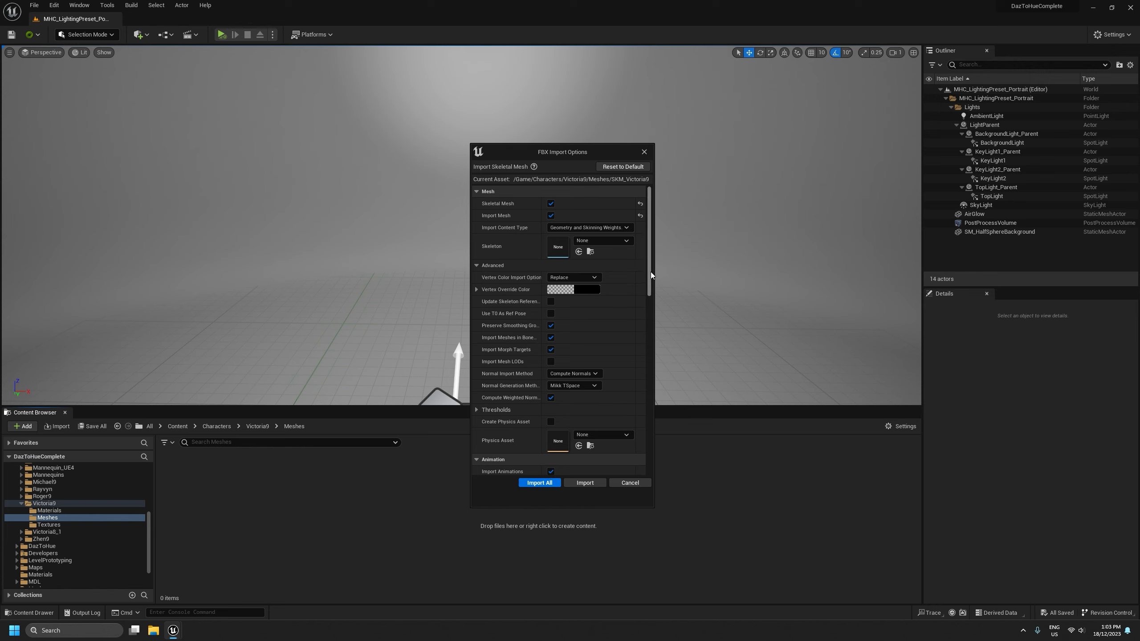
Assign SKL_Genesis9 as the skeleton in the FBX import options
left_click_drag(650, 272, 645, 241)
left_click(597, 240)
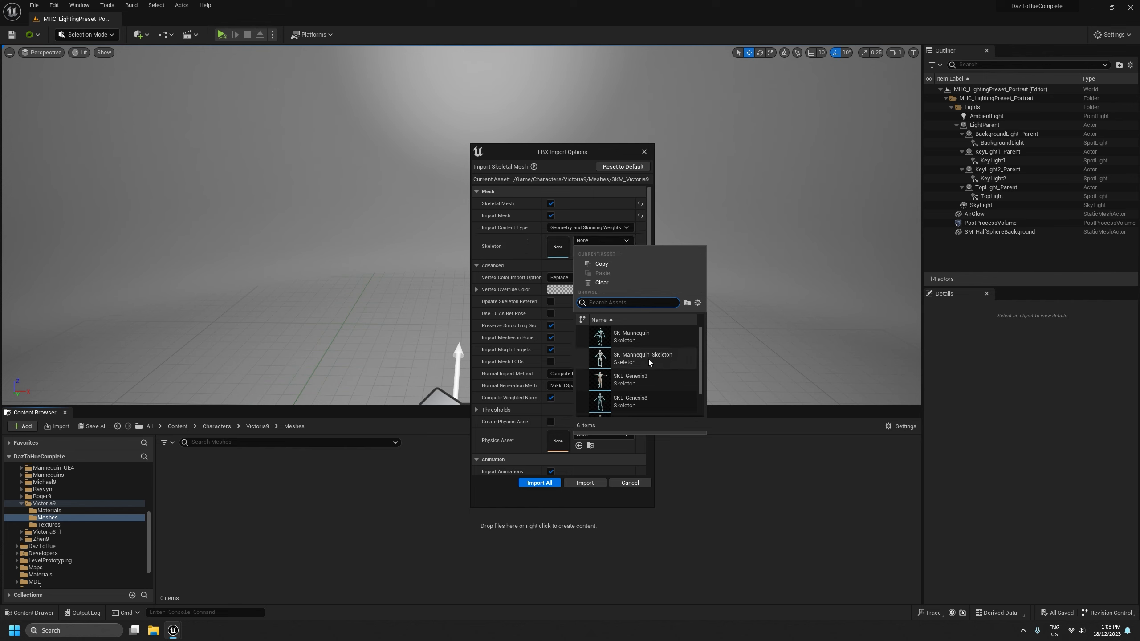
scroll(649, 360, "down", 2)
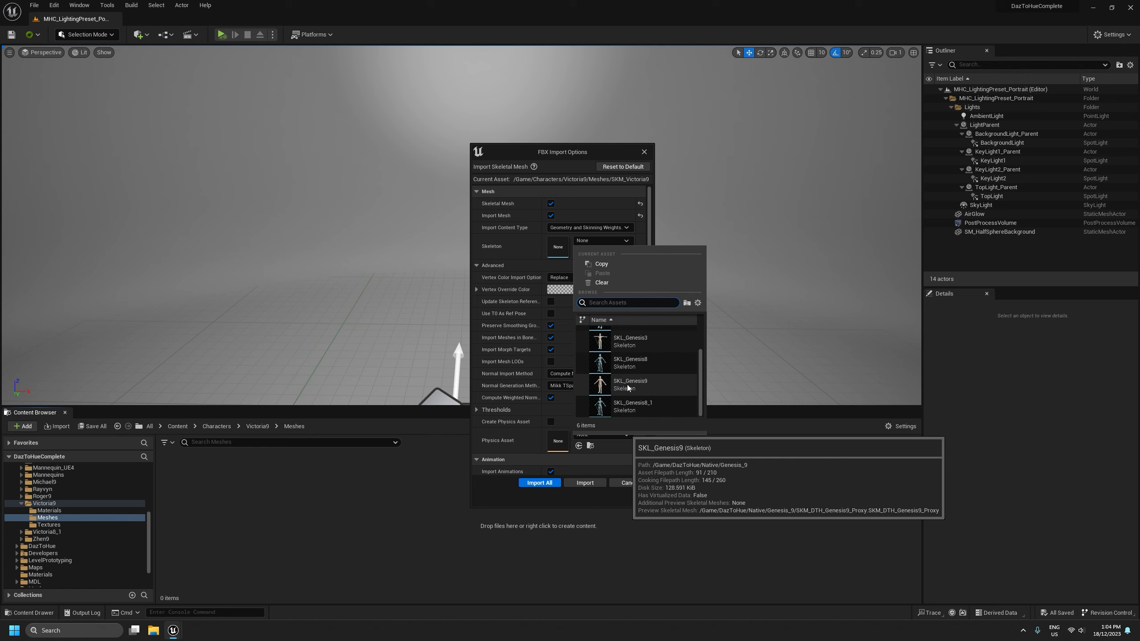
left_click(627, 385)
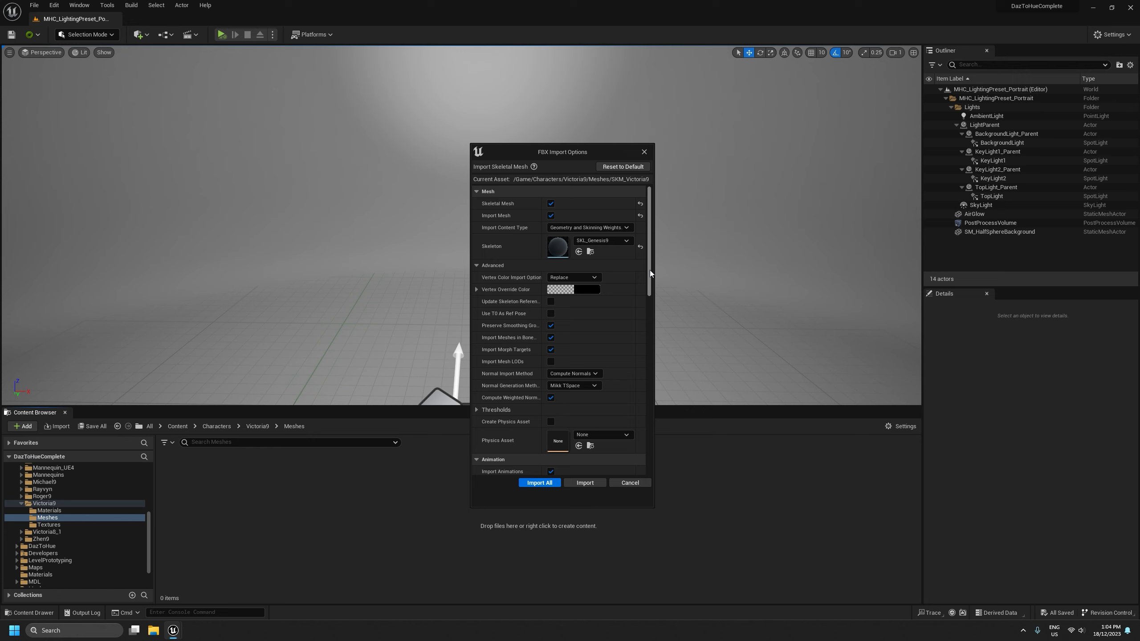
Widen the option names column and turn off Import Animations in the FBX import options
left_click_drag(649, 270, 643, 288)
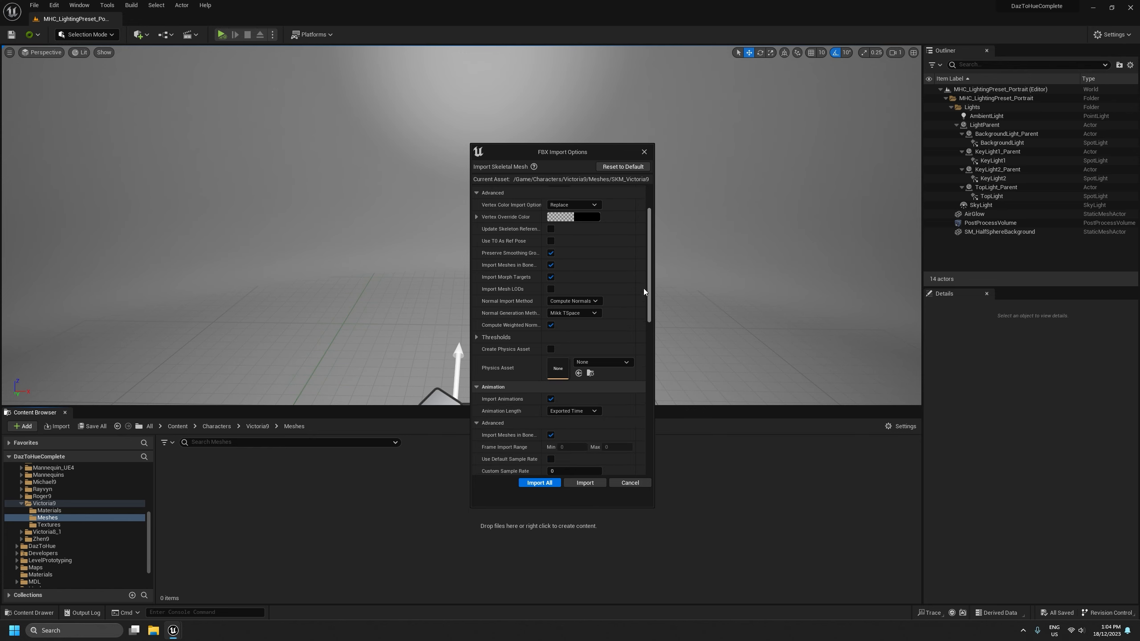
left_click_drag(540, 212, 562, 213)
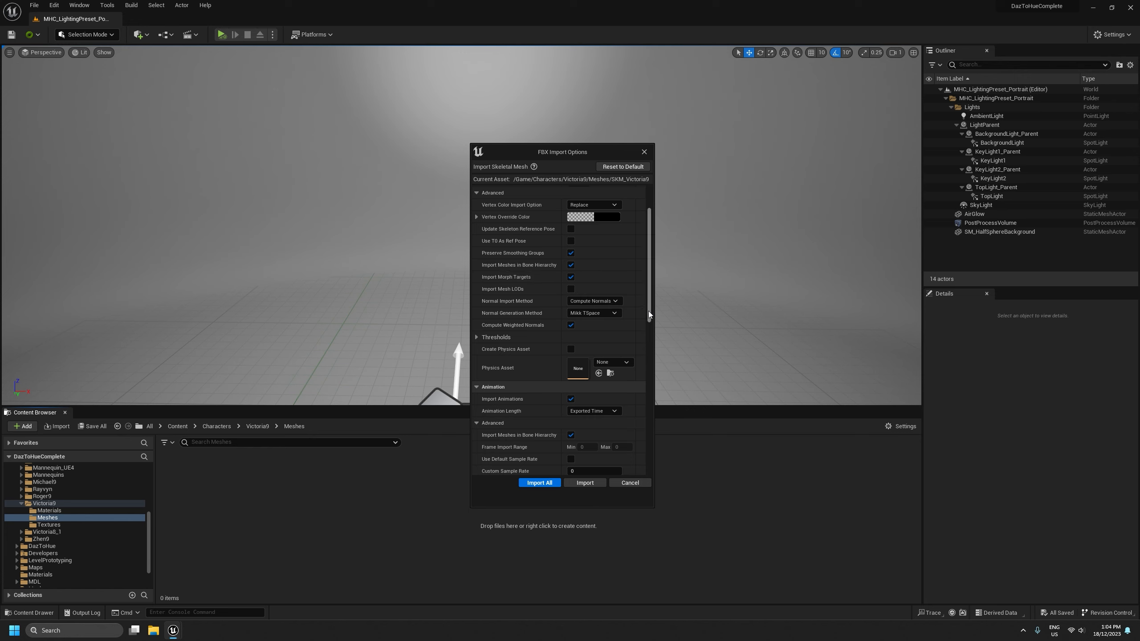
left_click_drag(648, 314, 651, 341)
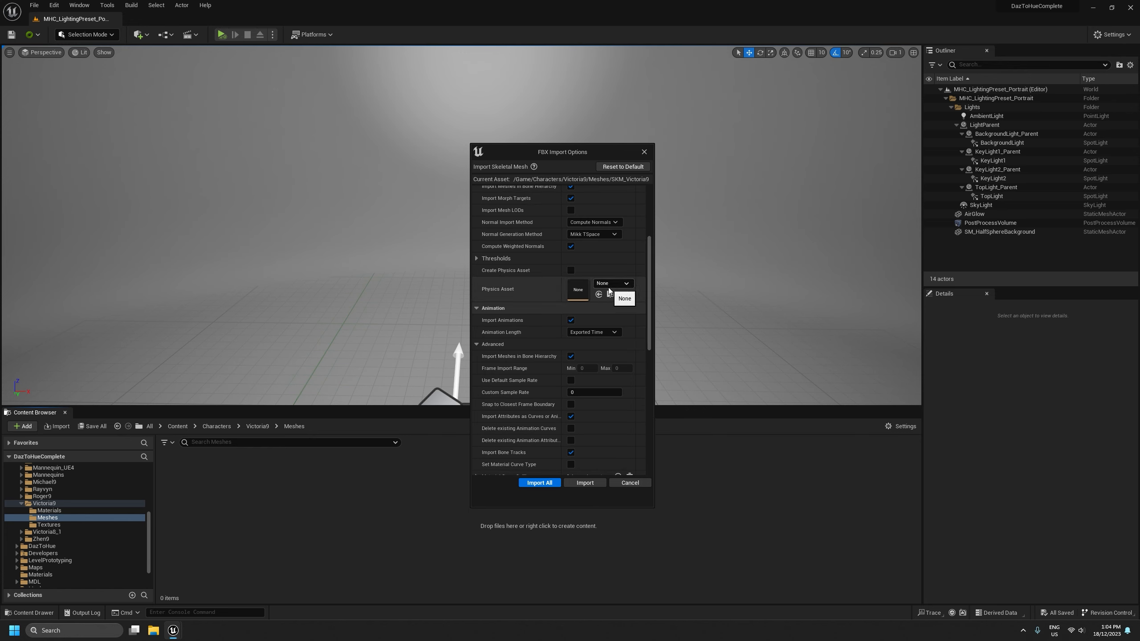
left_click(571, 321)
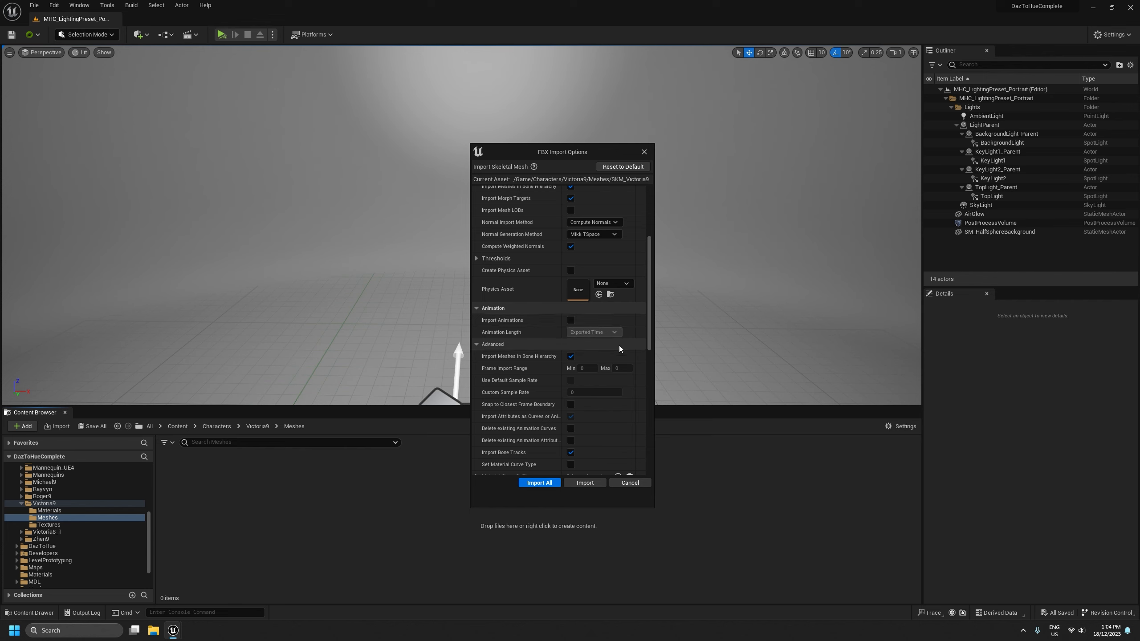
left_click_drag(648, 335, 630, 454)
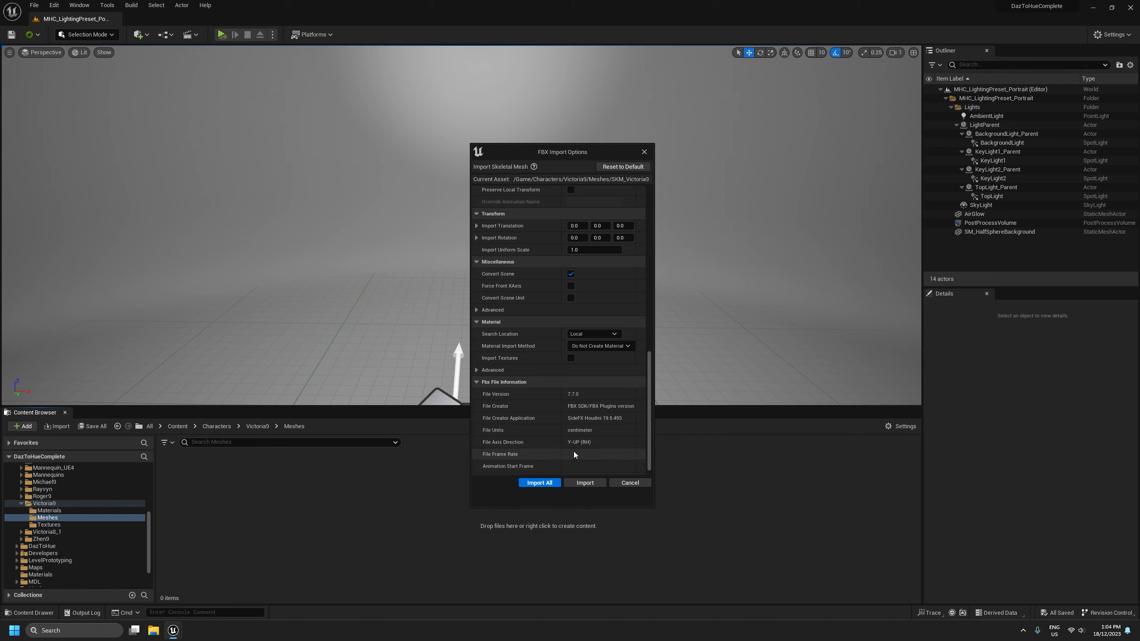
Check the FBX import options, import the SKM_Victoria9 skeletal mesh with them and dismiss the message log
left_click_drag(649, 421, 659, 248)
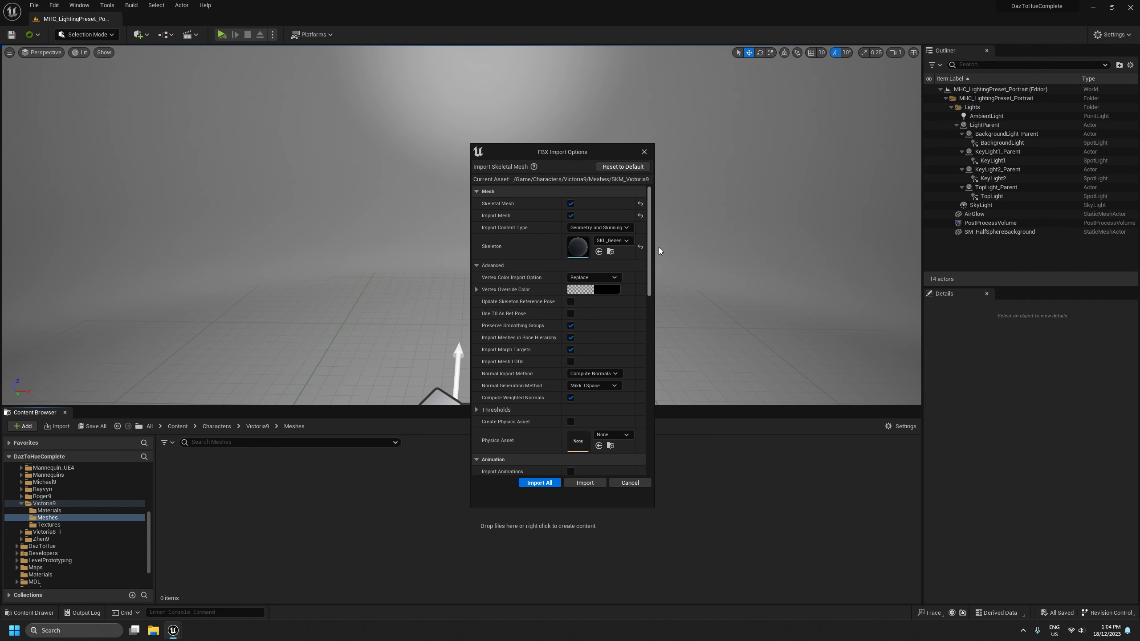
left_click(580, 483)
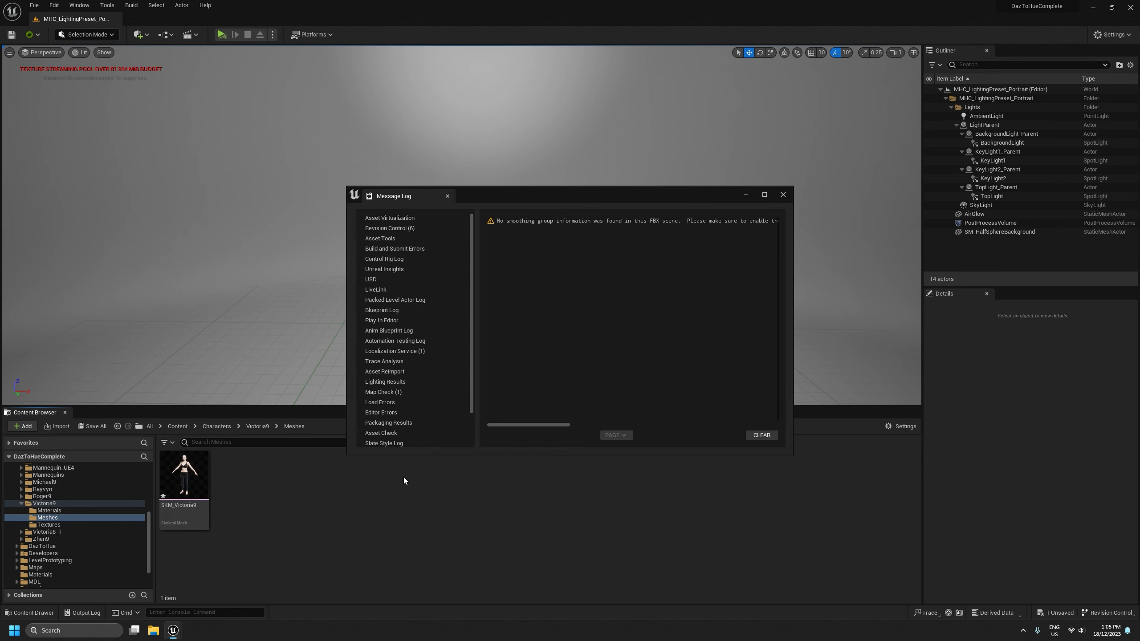
left_click(783, 195)
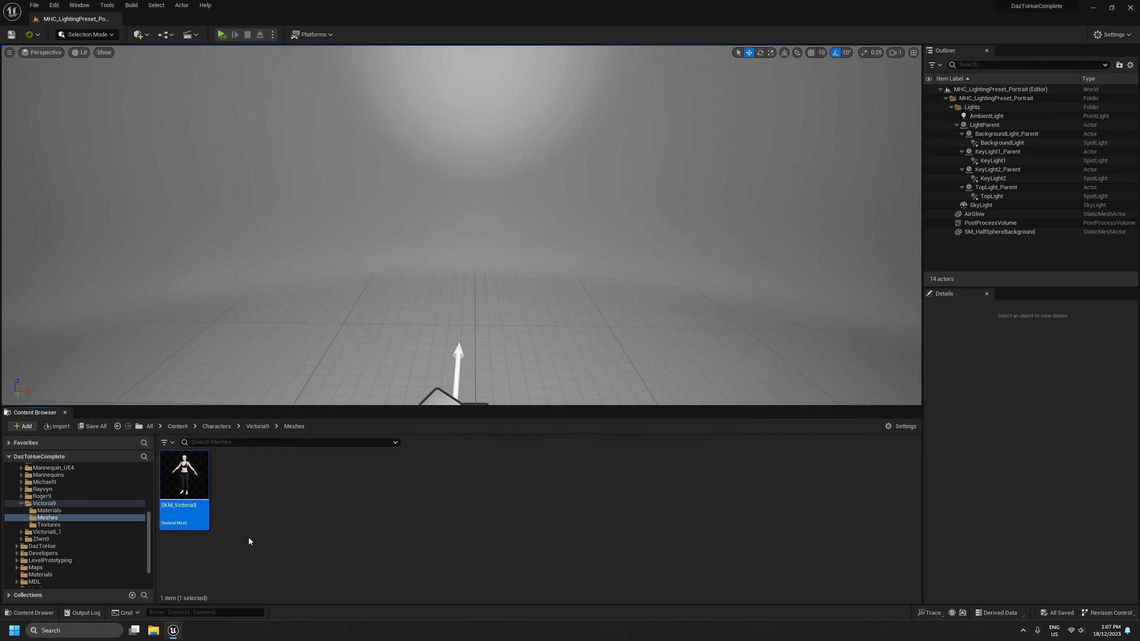
Open the SKM_Victoria9 mesh and assign ABP_DTH_Genesis9 as its Post Process Anim Blueprint
double_click(180, 489)
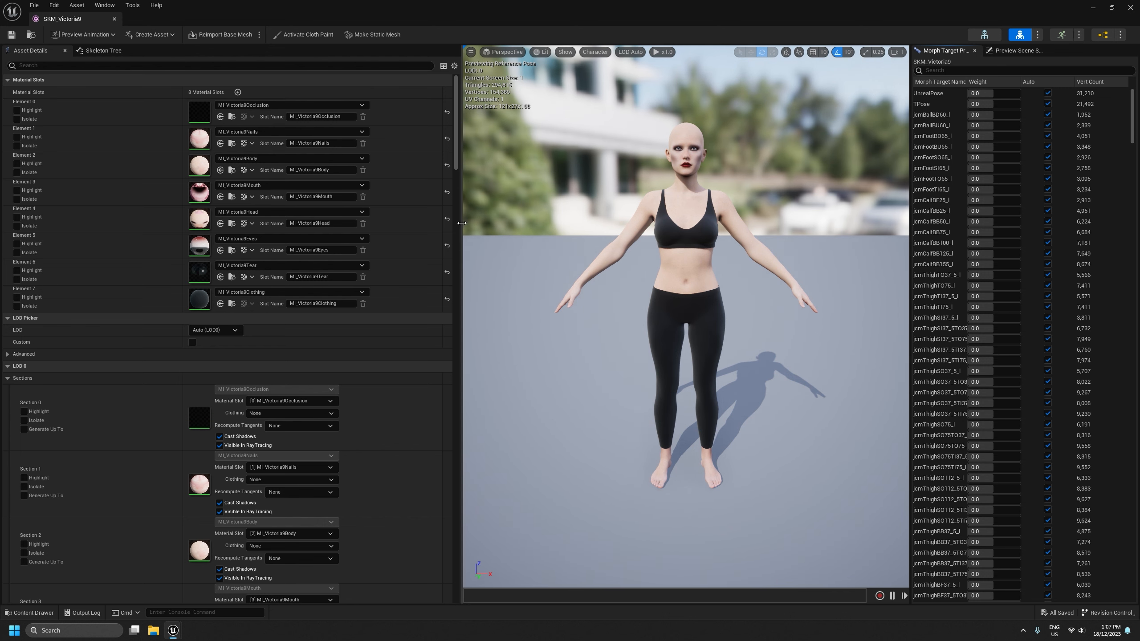
left_click_drag(462, 224, 444, 223)
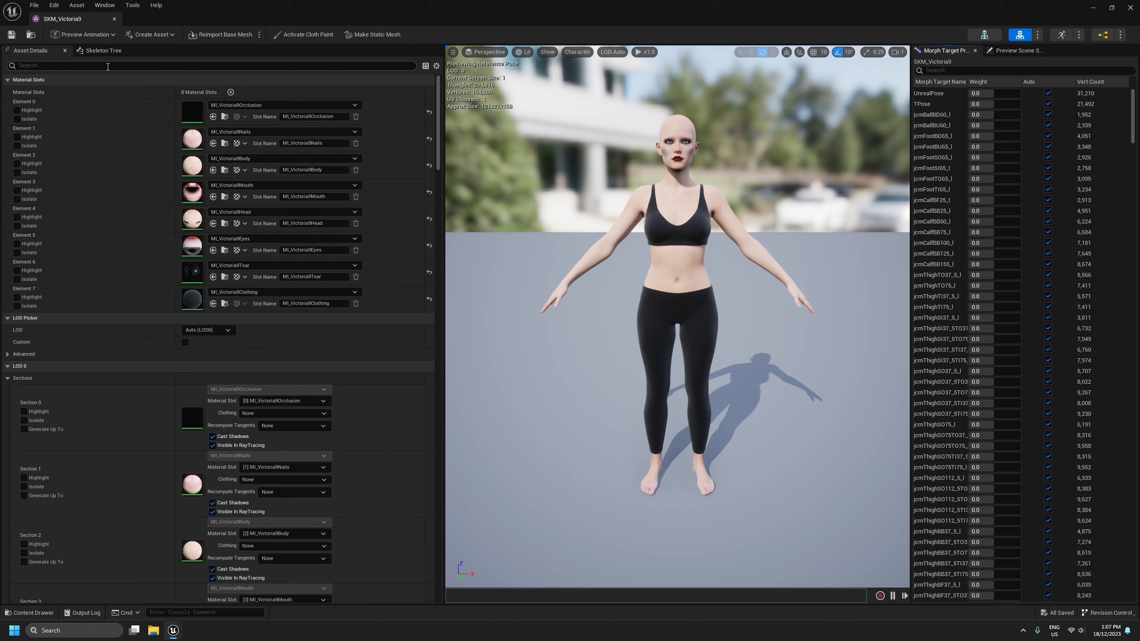
left_click(42, 66)
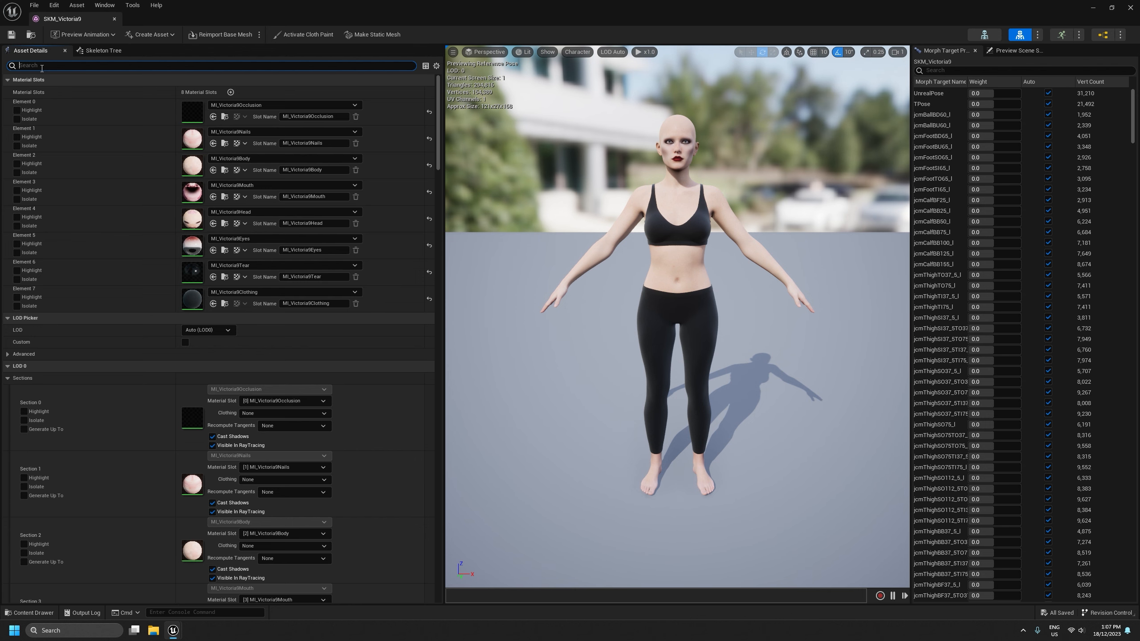
type("post")
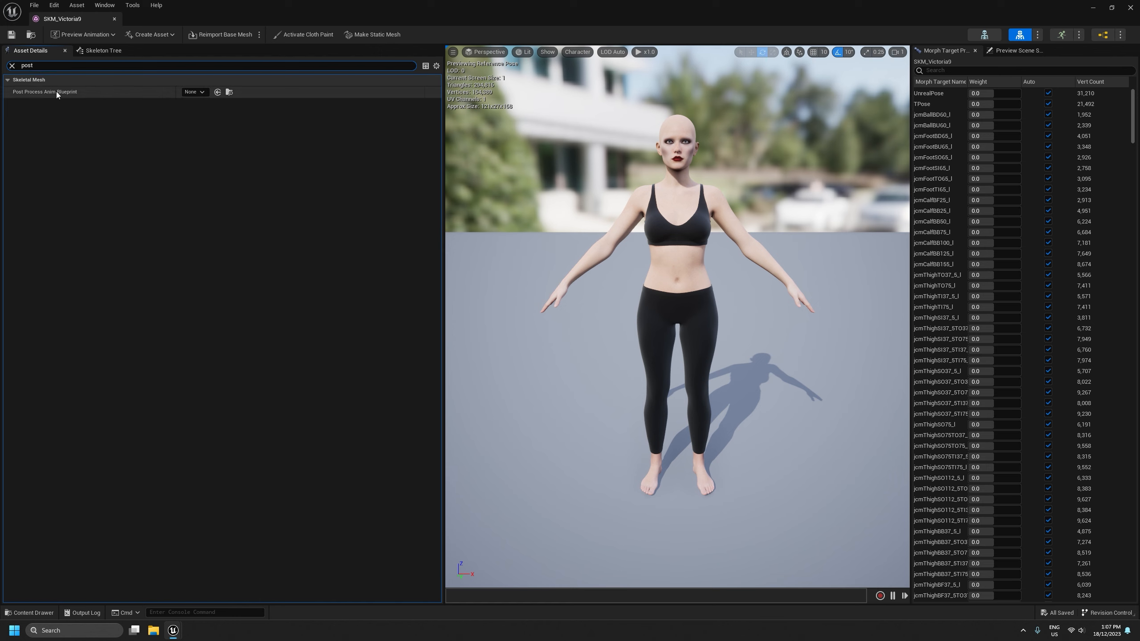
left_click(198, 92)
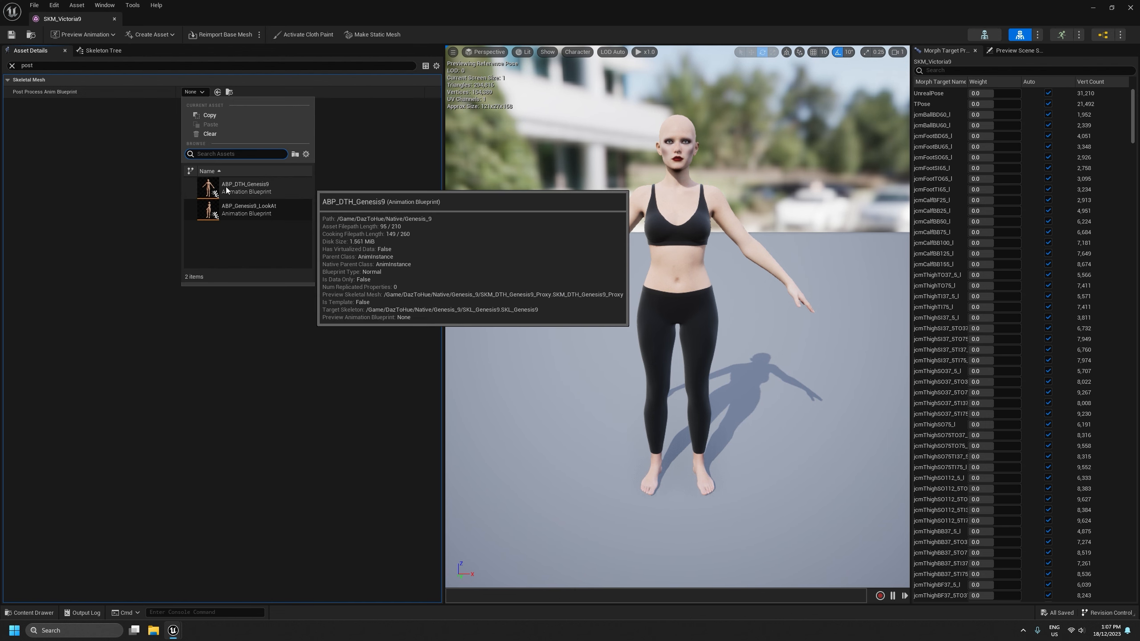
left_click(253, 187)
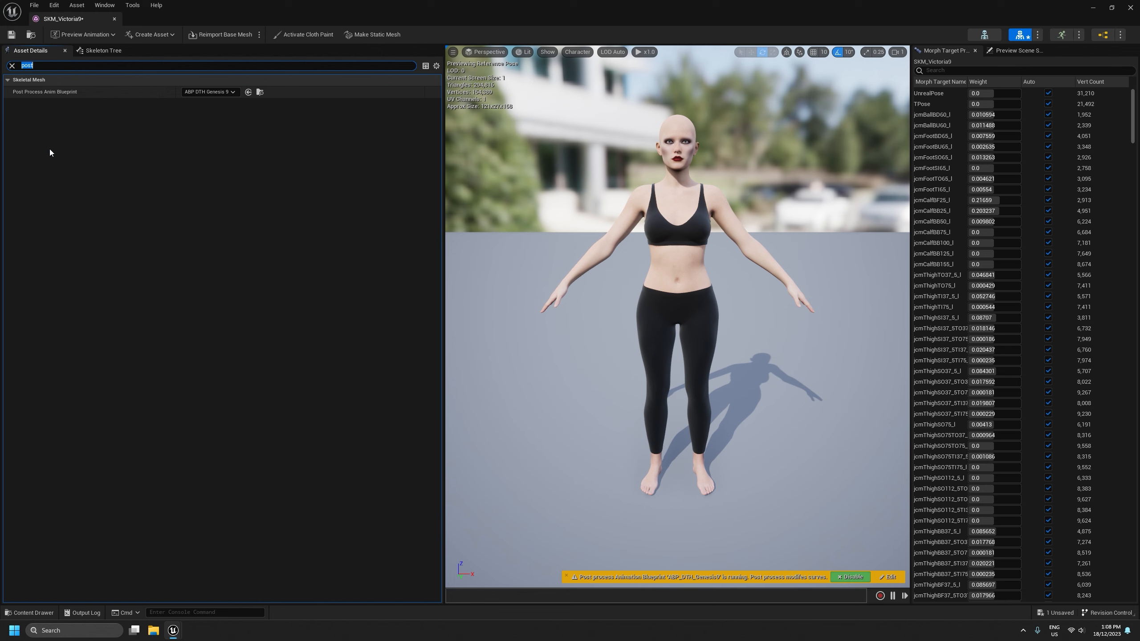
Assign the CR_DTH_Genesis9 control rig as the mesh's Default Animating Rig
type("rig")
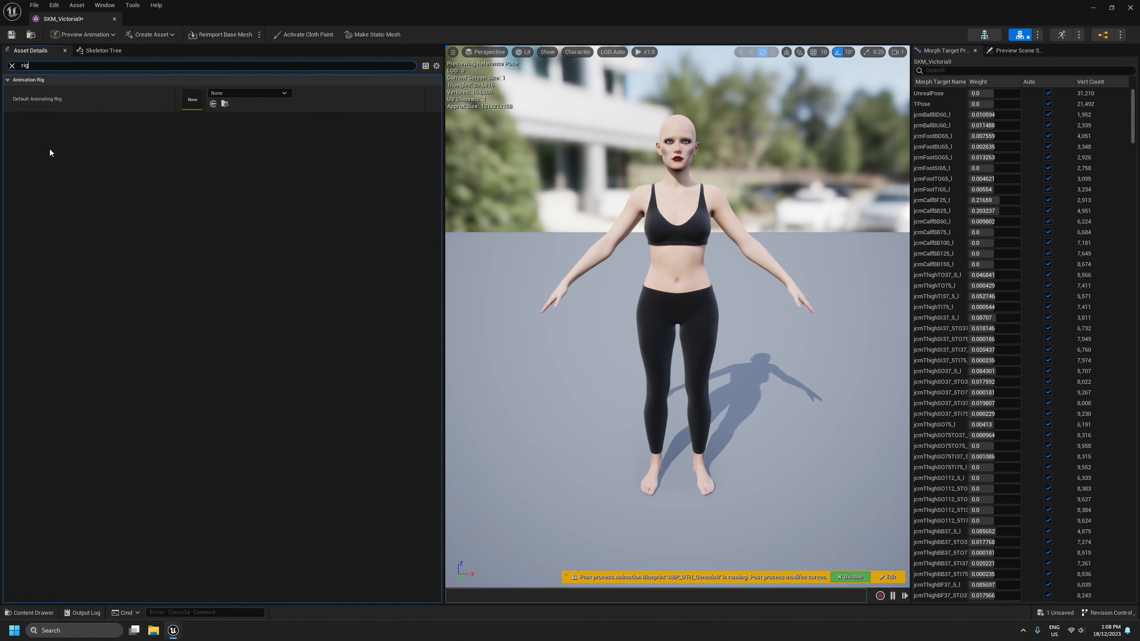
left_click(212, 94)
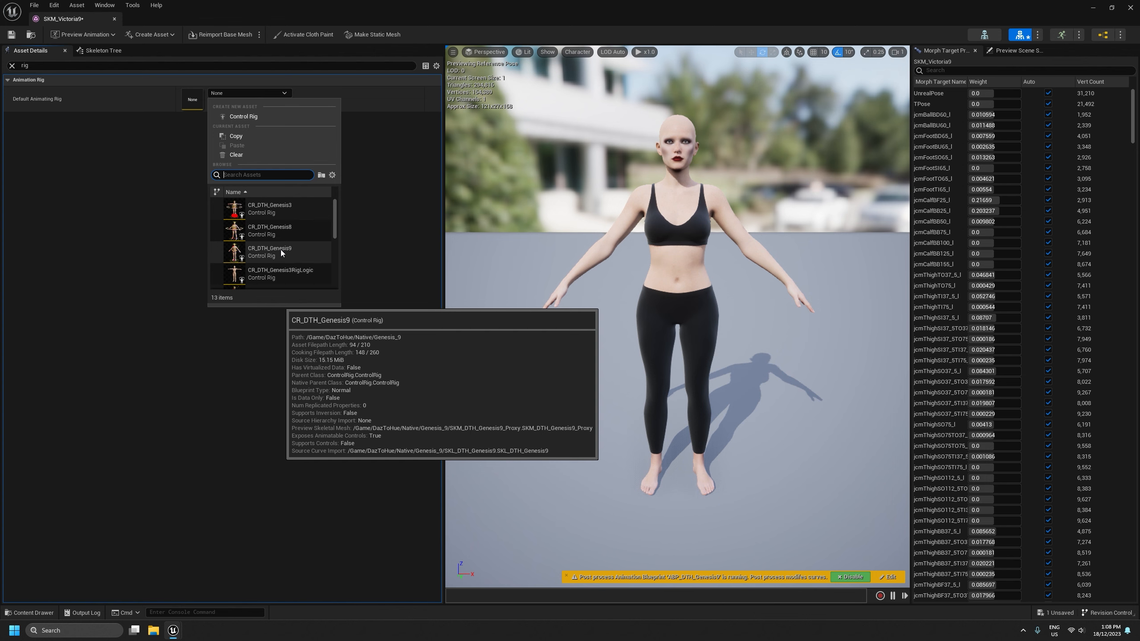
left_click(282, 252)
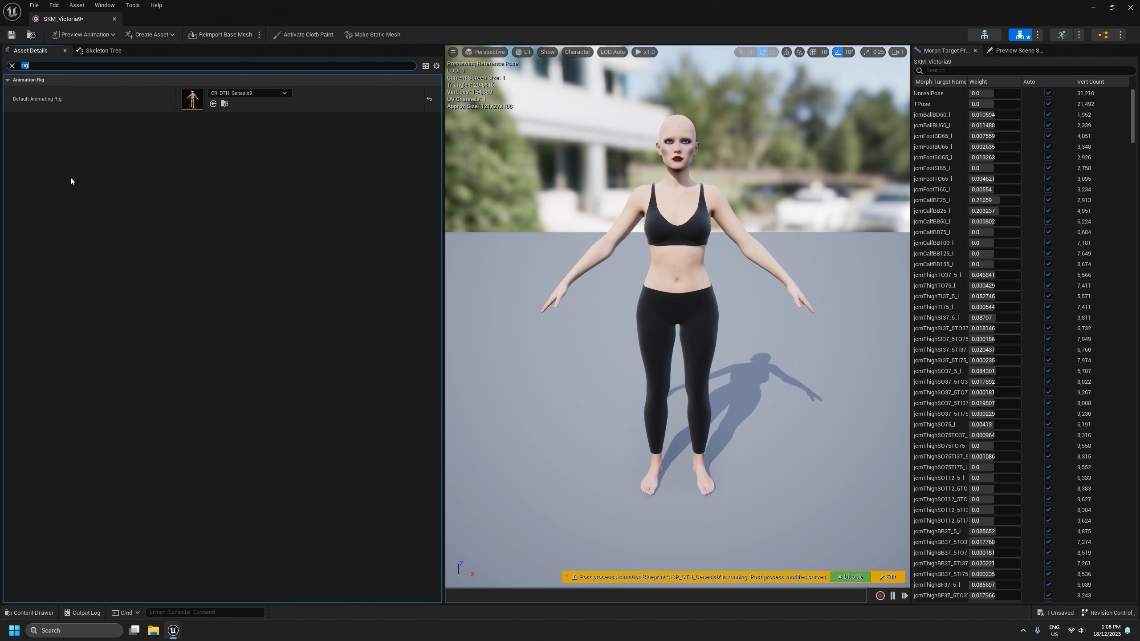
Set the mesh's LOD 0 Skin Cache Usage to Enabled
type("skin")
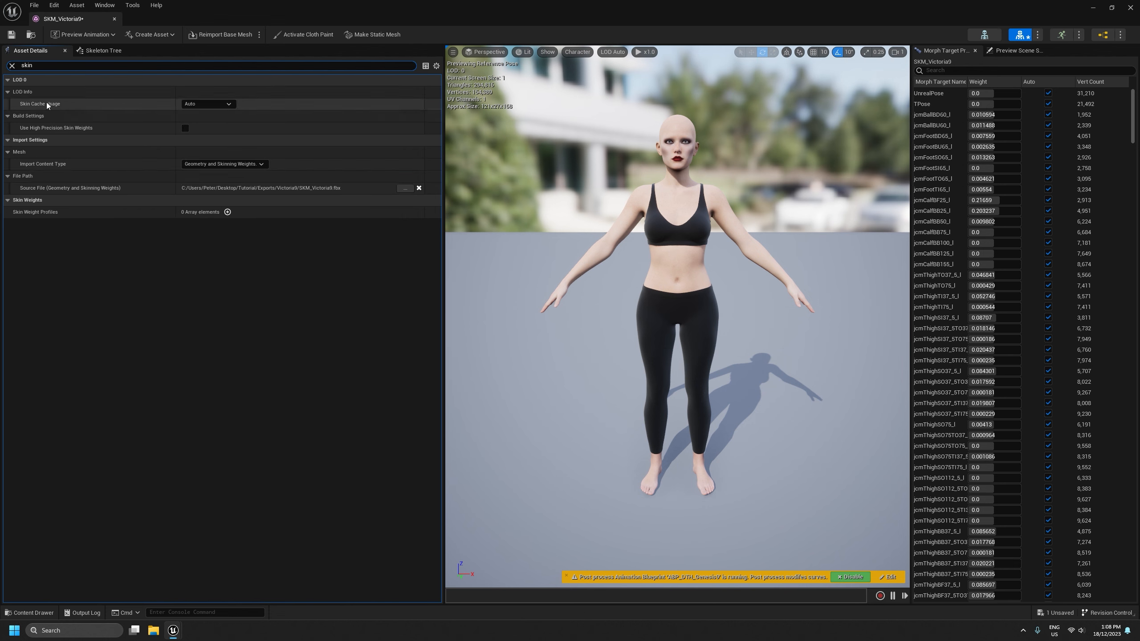
left_click(214, 105)
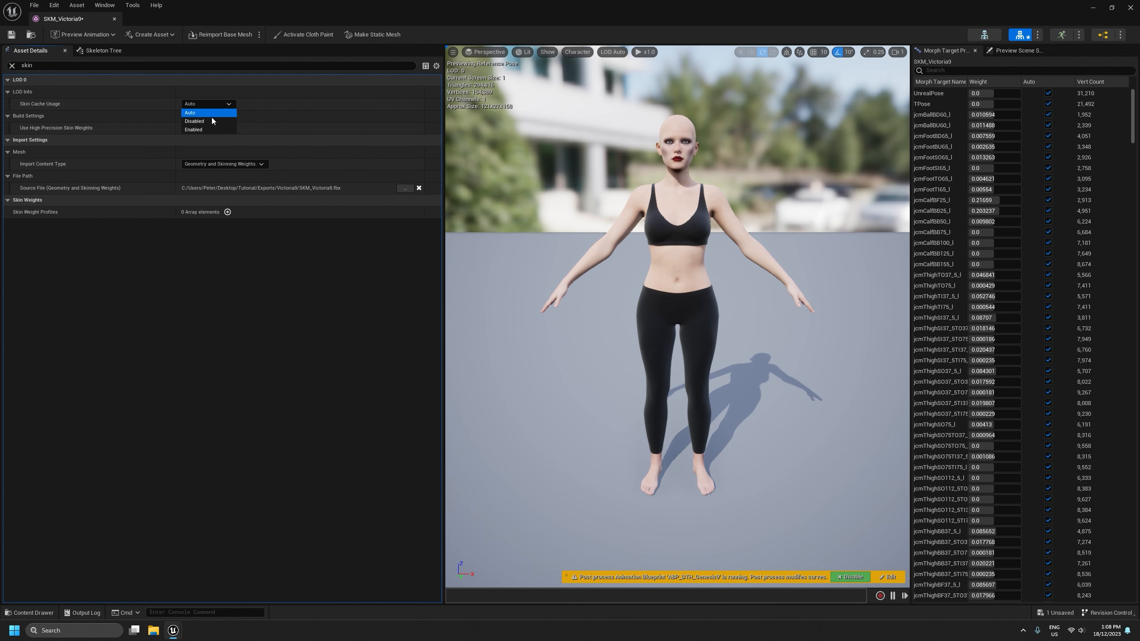
left_click(204, 129)
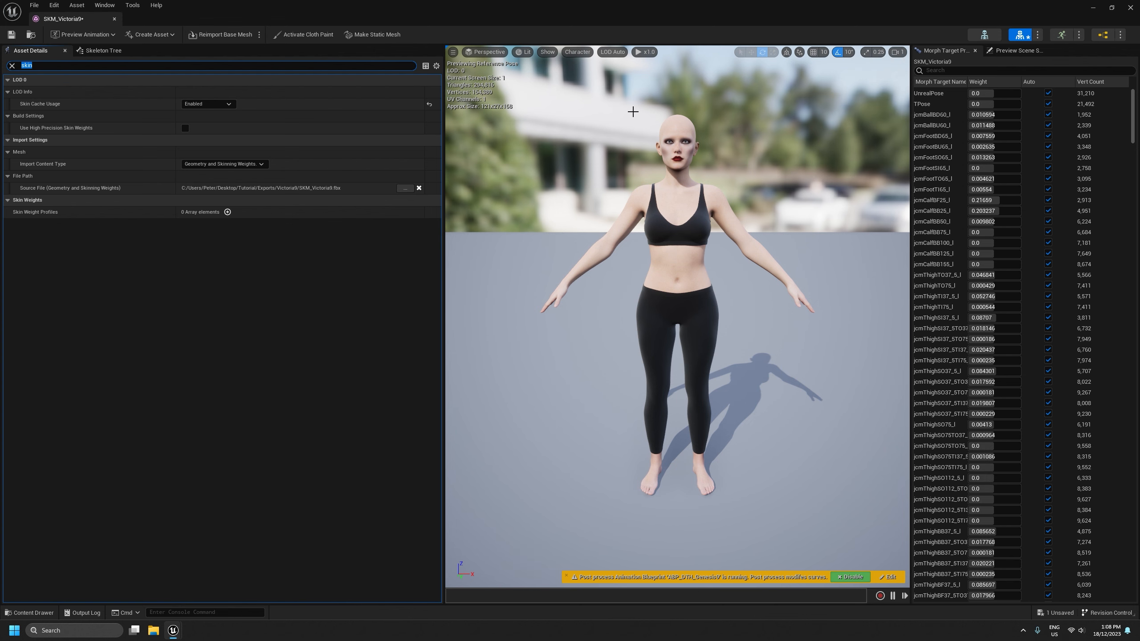
Clear the details filter and set Recompute Tangents to All for the head and body sections of LOD 0
left_click(13, 66)
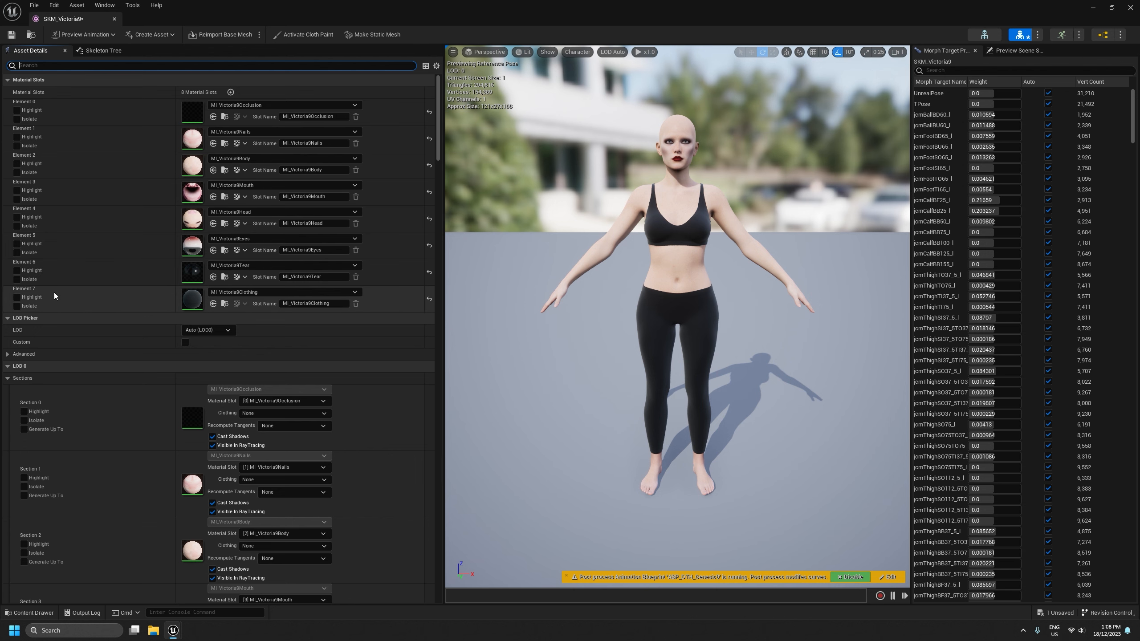
scroll(57, 293, "down", 5)
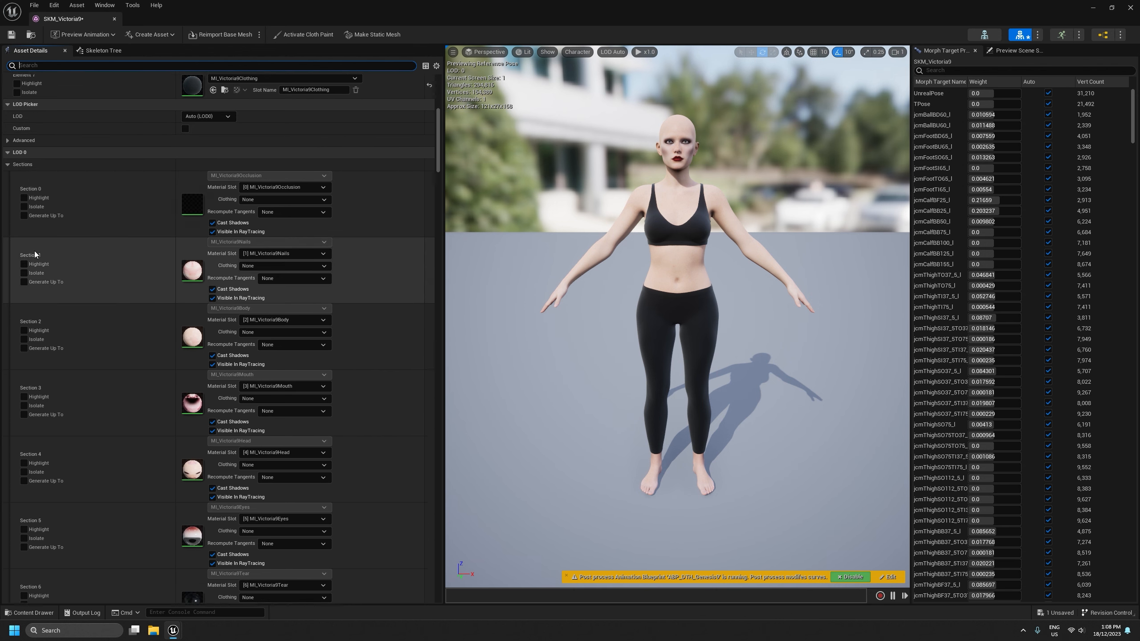
scroll(35, 253, "down", 2)
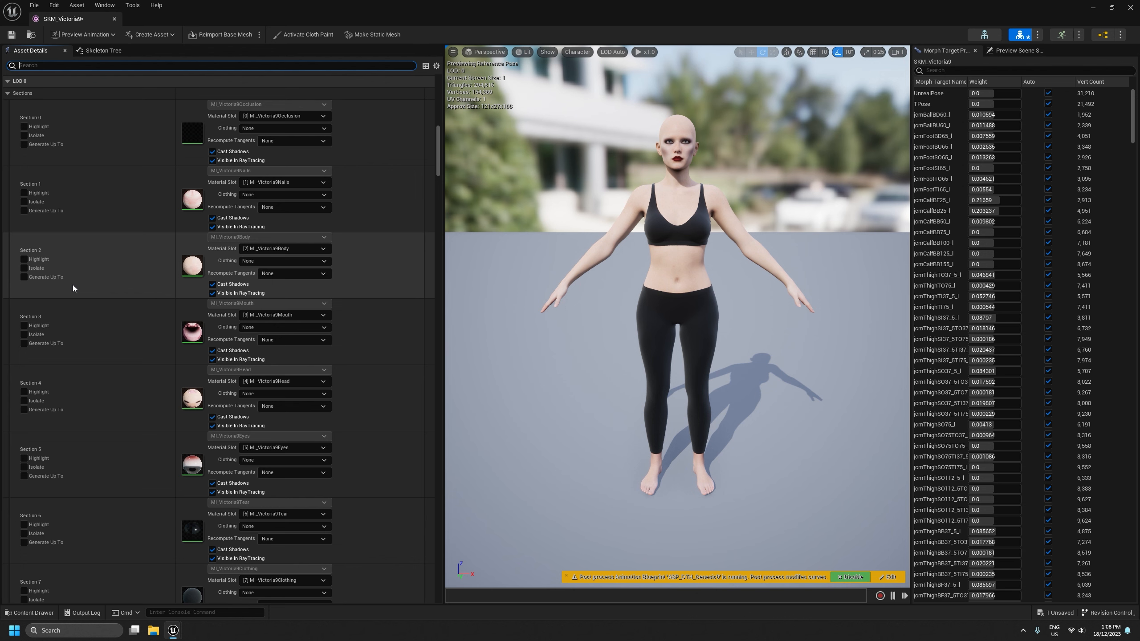
scroll(73, 285, "down", 1)
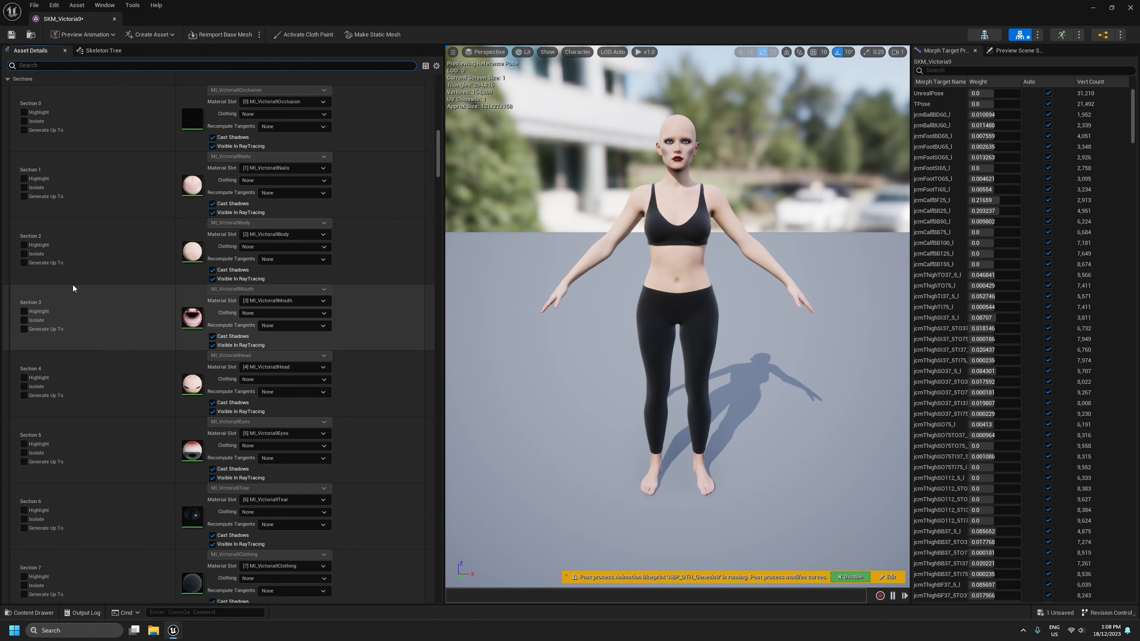
left_click(279, 394)
left_click(283, 415)
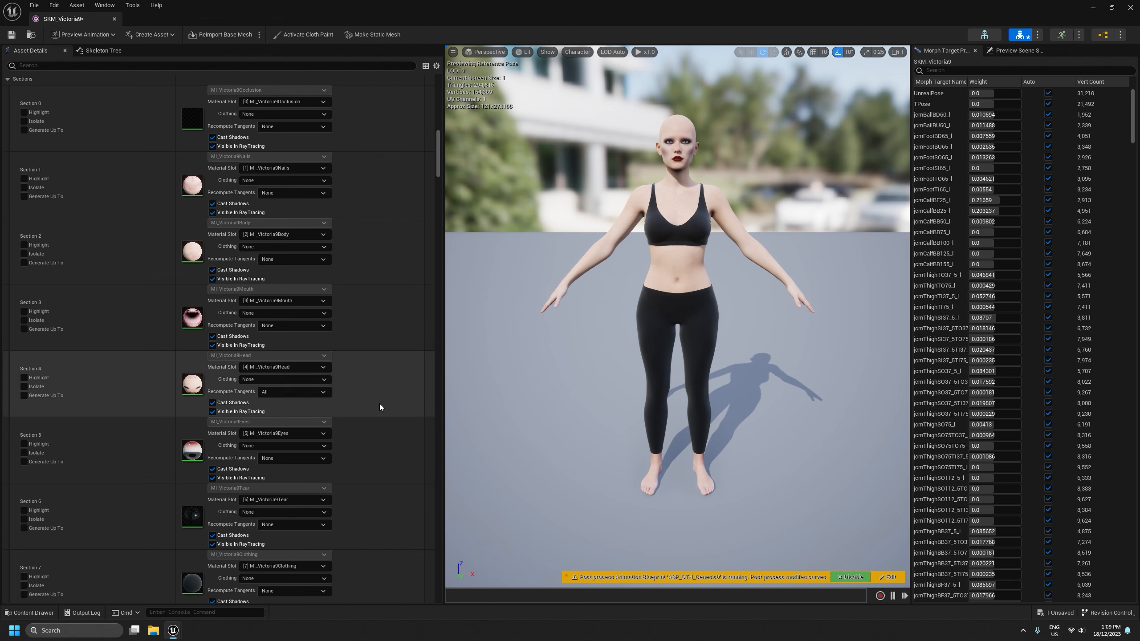
left_click(289, 258)
left_click(288, 283)
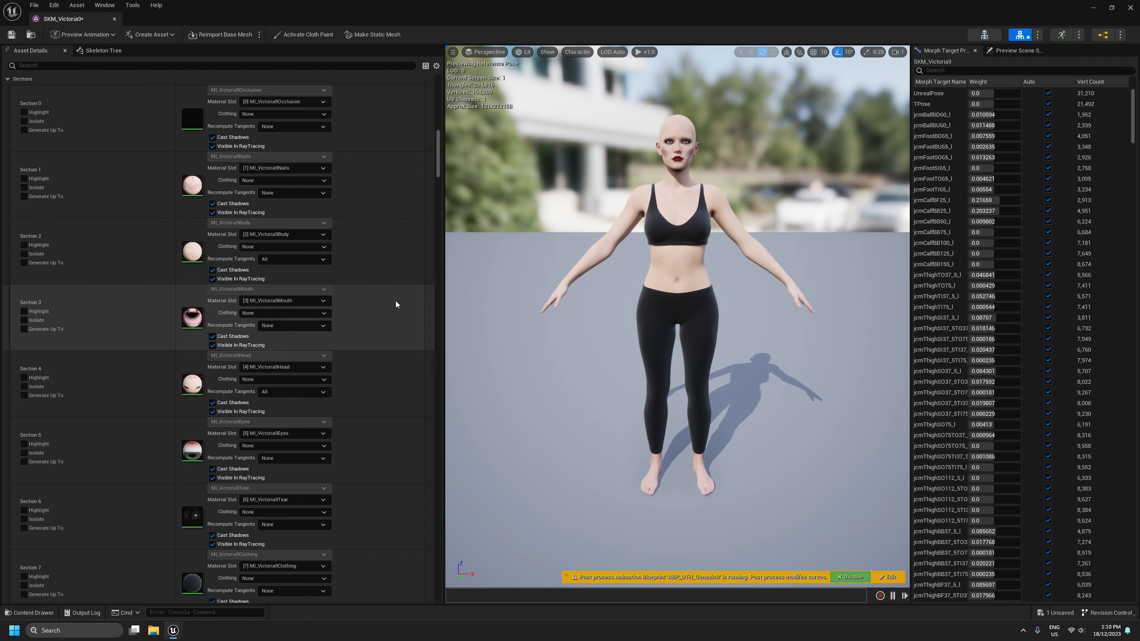
Set Recompute Tangents to All for the clothing section, then save and close the SKM_Victoria9 mesh
scroll(395, 301, "down", 3)
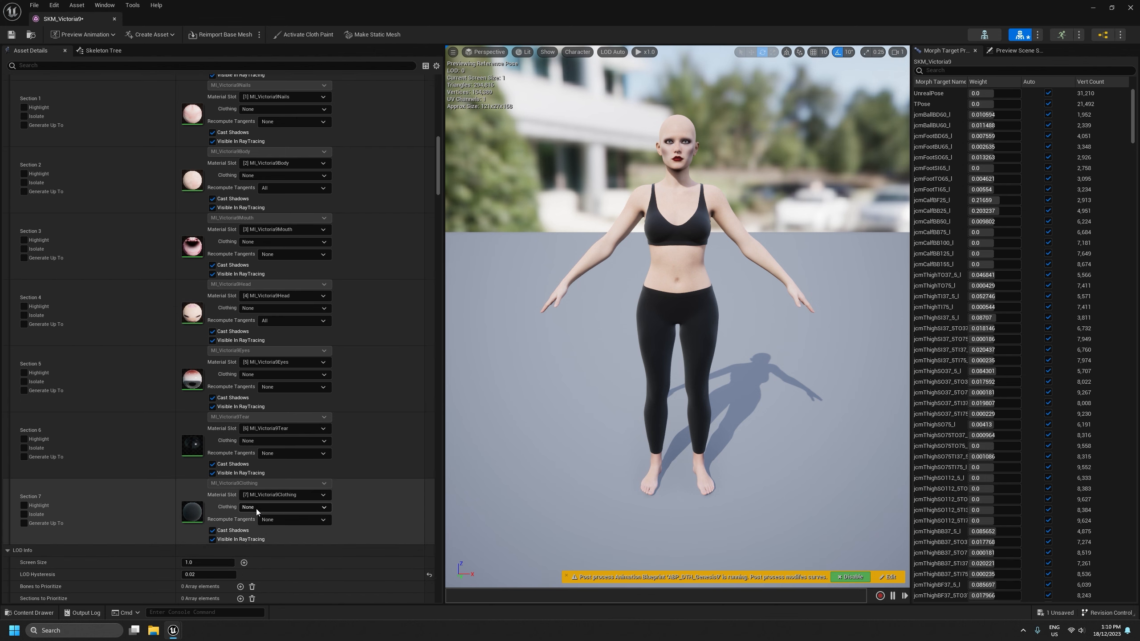
left_click(289, 521)
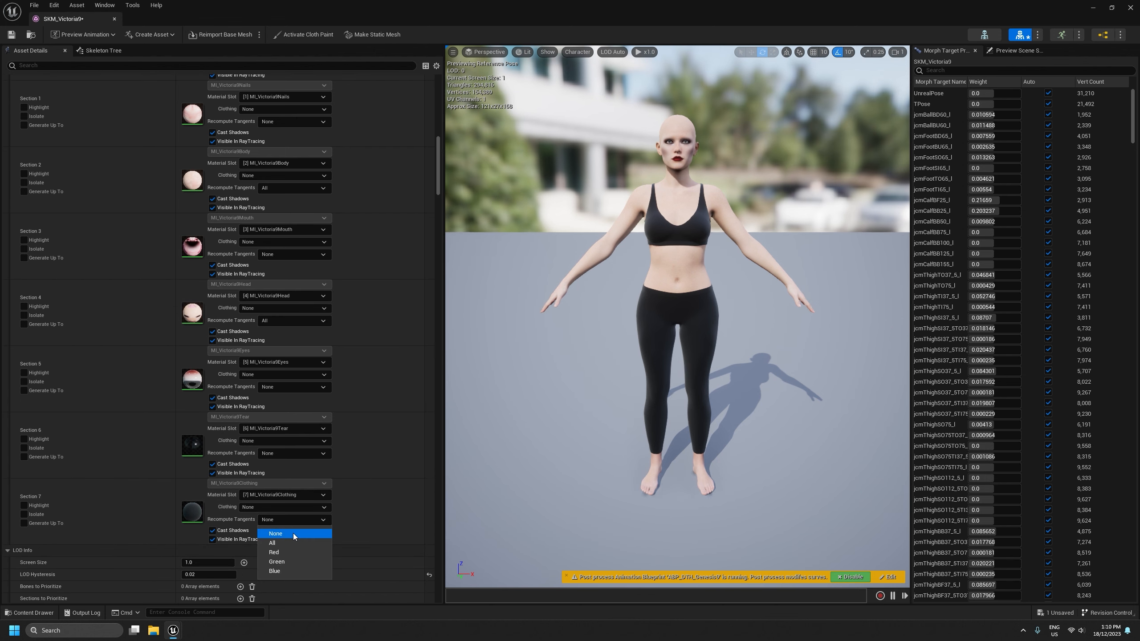
left_click(294, 542)
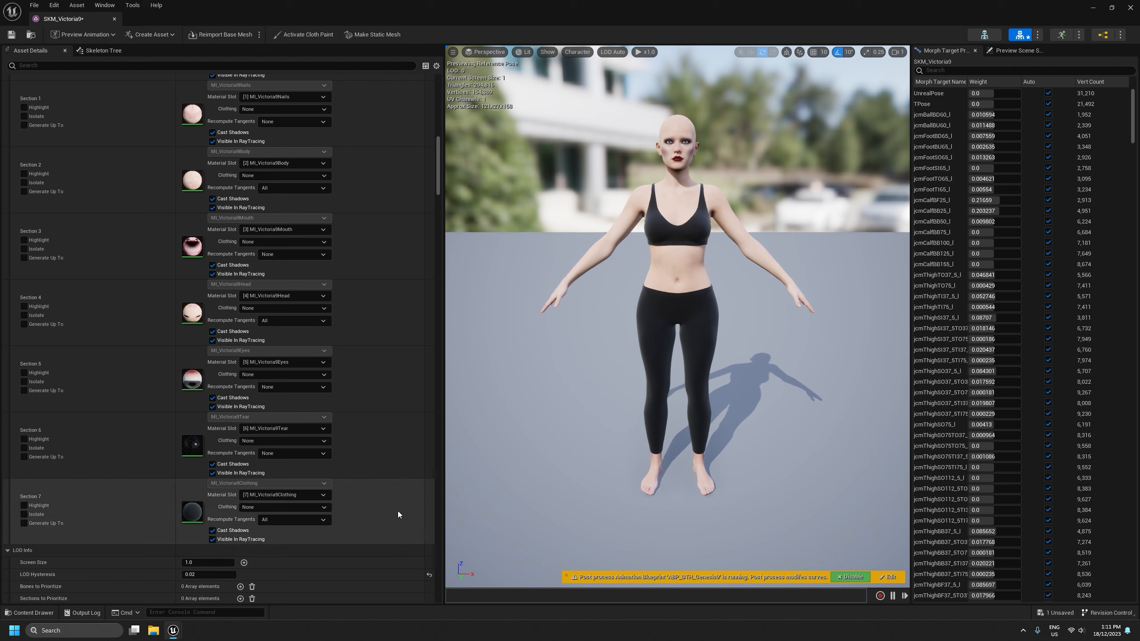
left_click(15, 39)
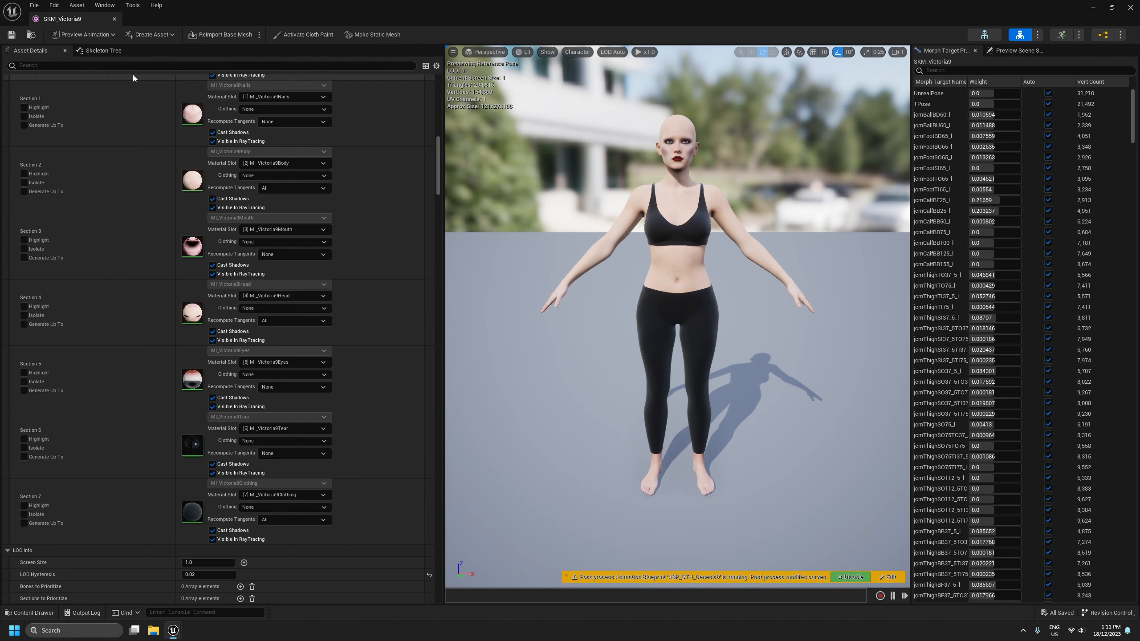
left_click(115, 18)
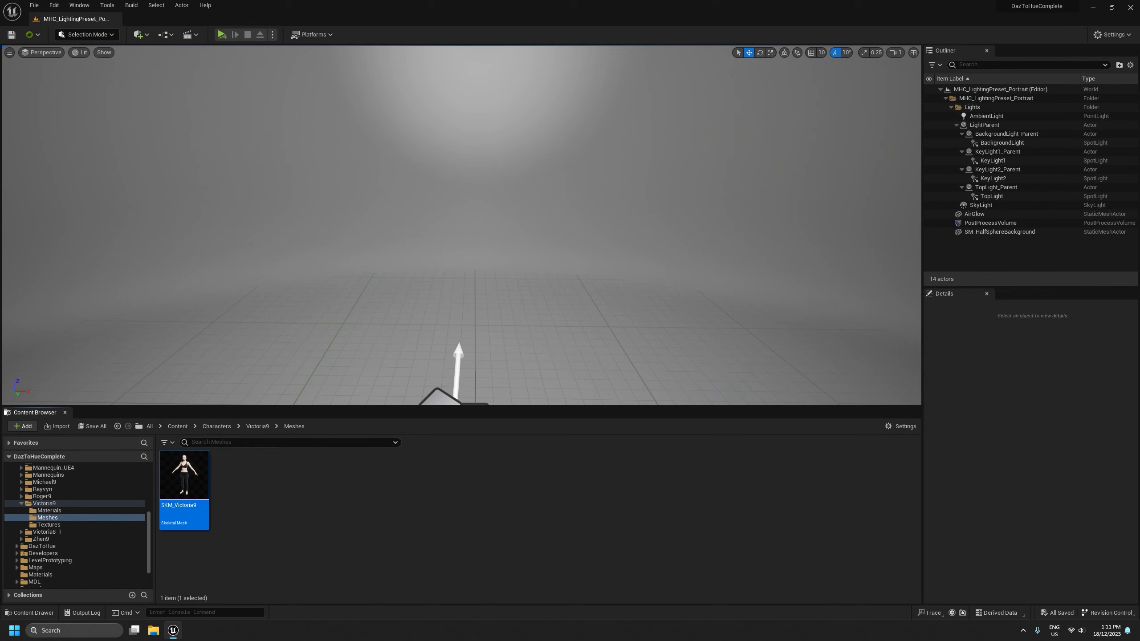
Place SKM_Victoria9 in the level, reset its location to 0, 0, 0 and frame the character
right_click_drag(513, 302, 522, 344)
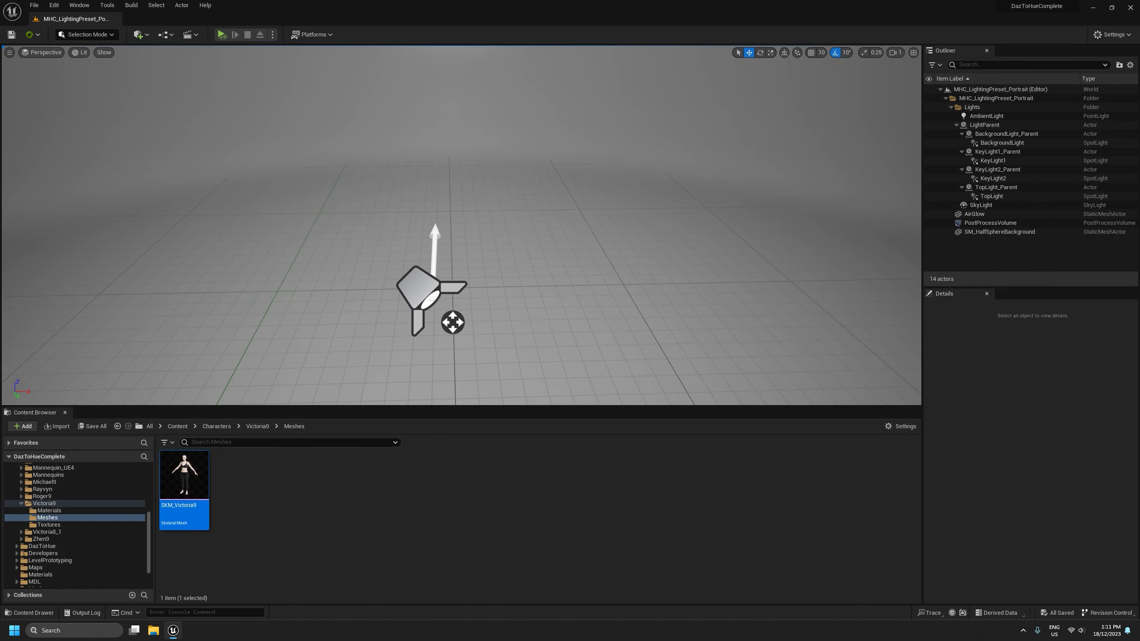
right_click_drag(457, 270, 434, 224)
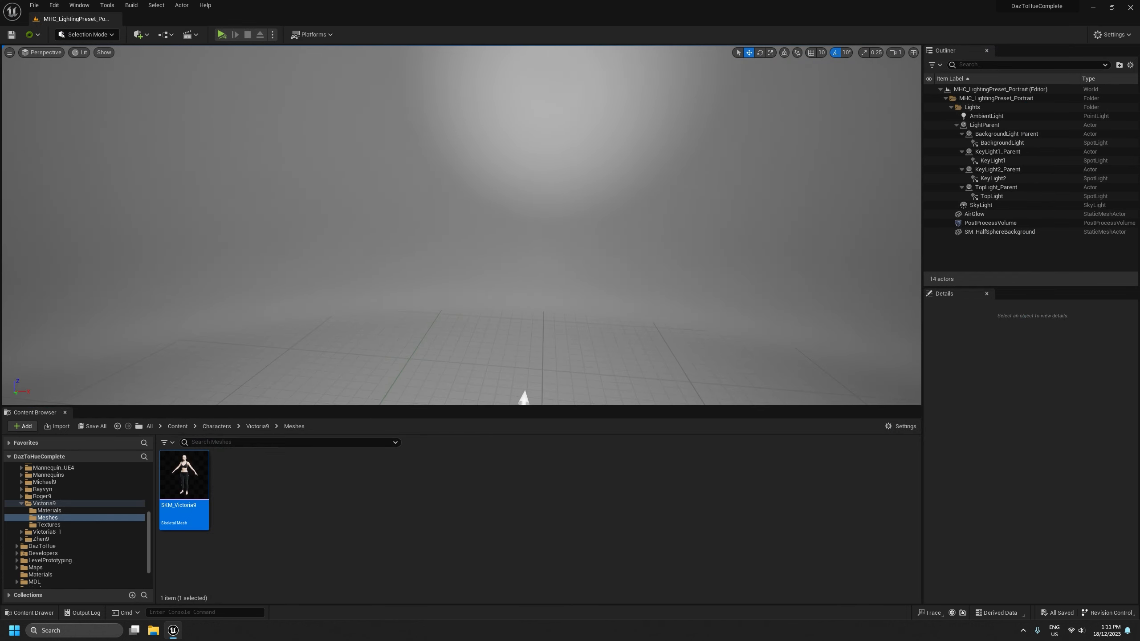
right_click_drag(549, 268, 497, 290)
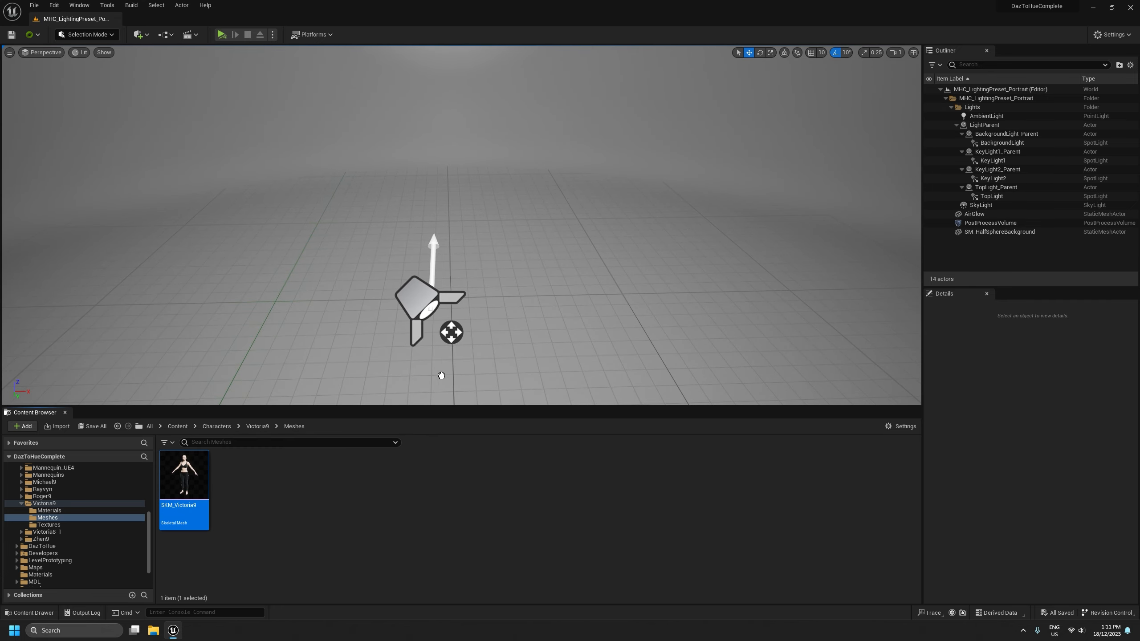
left_click_drag(472, 341, 480, 338)
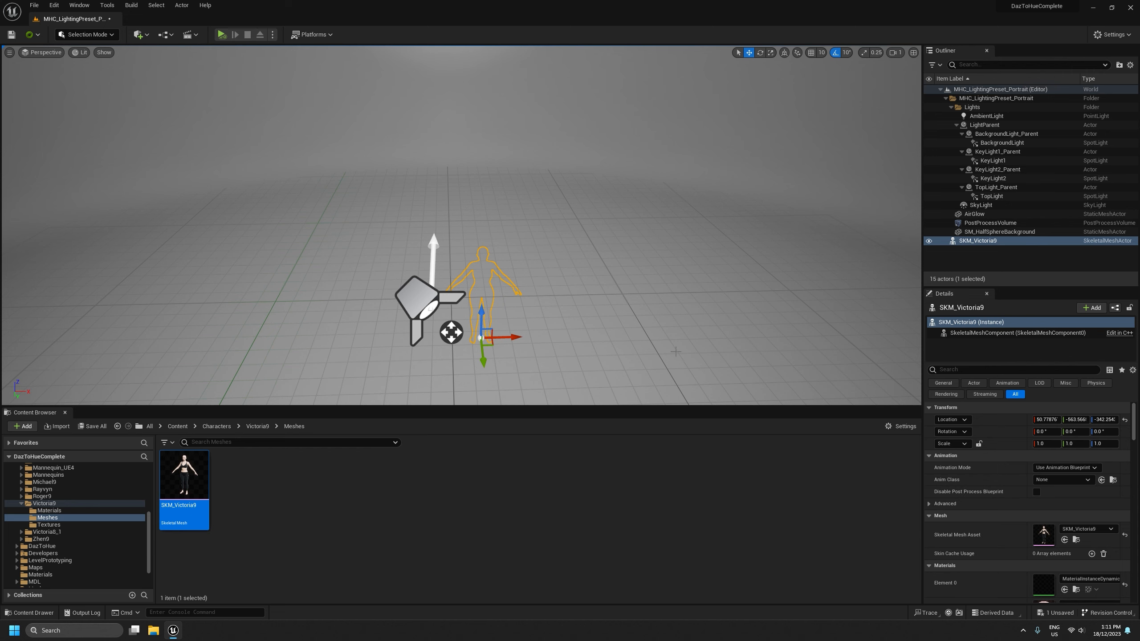
left_click(1125, 420)
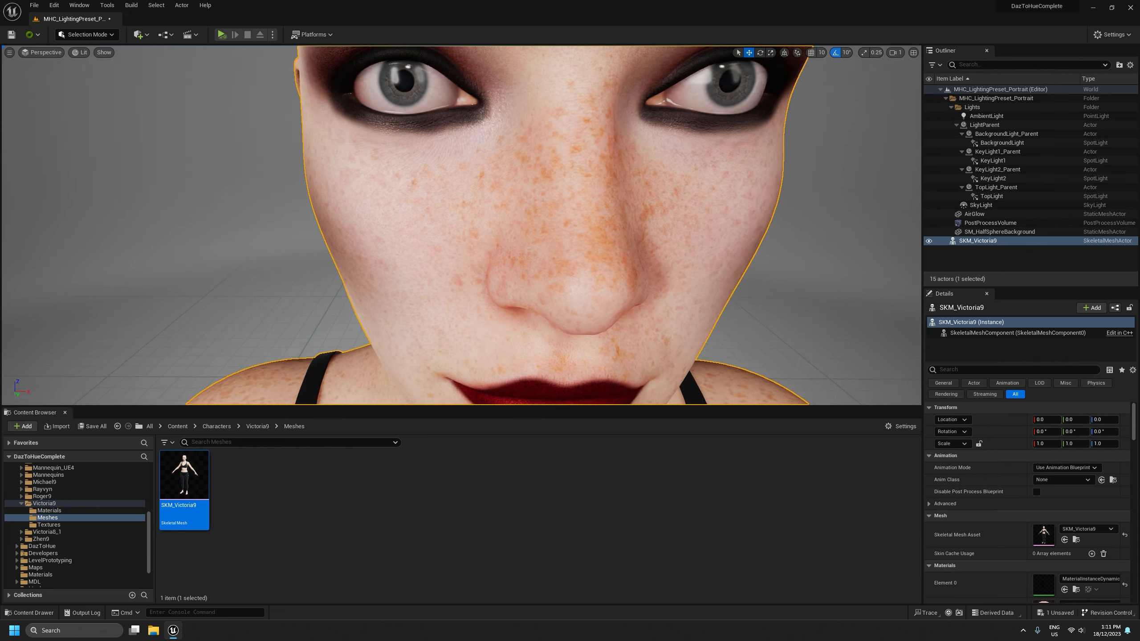
key("f")
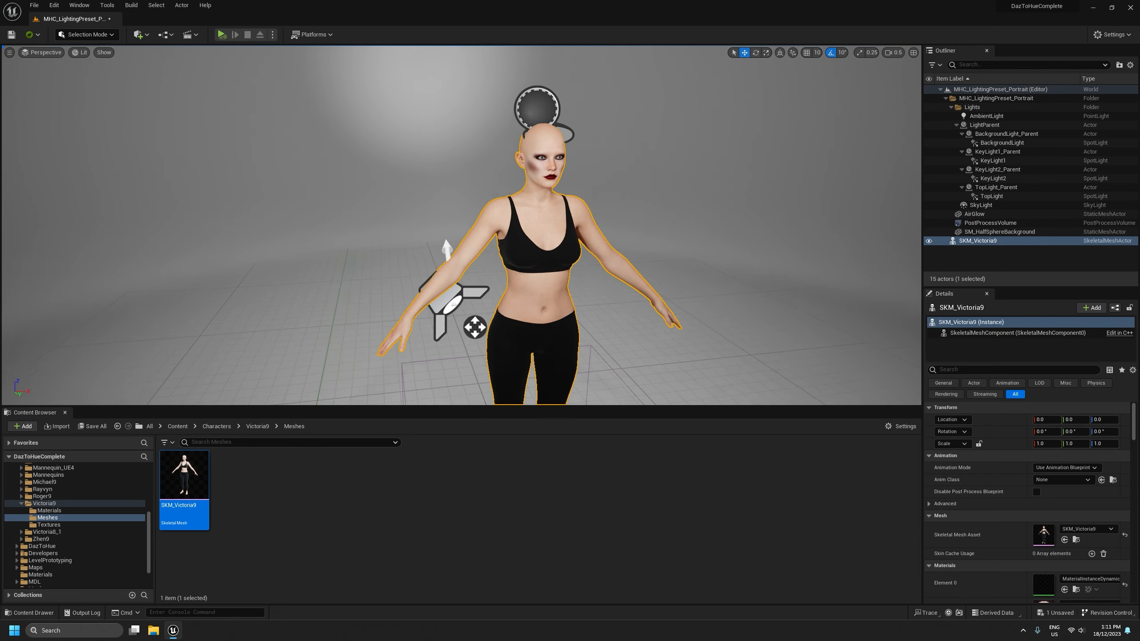
scroll(539, 202, "up", 10)
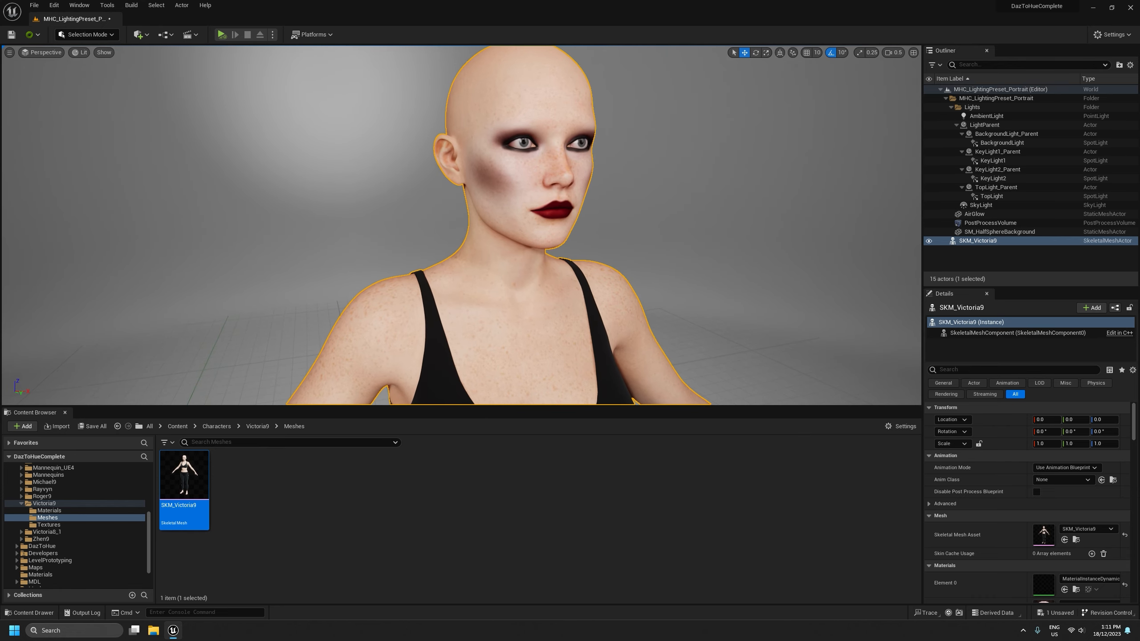
key("f")
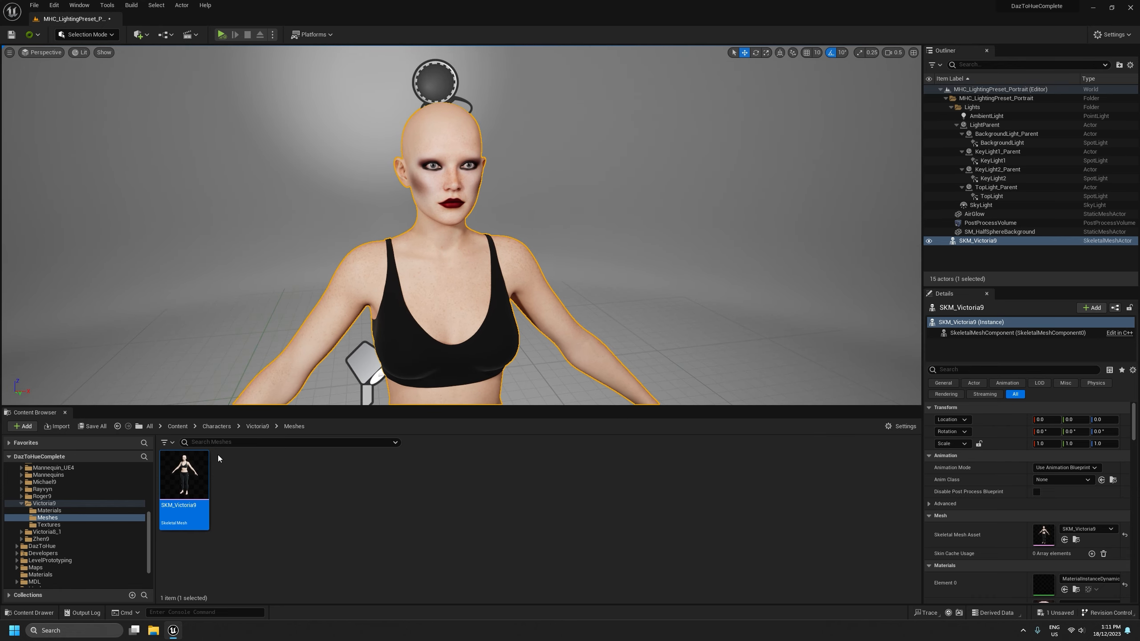
Add a level sequence to the level and save it as NewLevelSequence in the Content folder
left_click(11, 503)
scroll(15, 499, "up", 5)
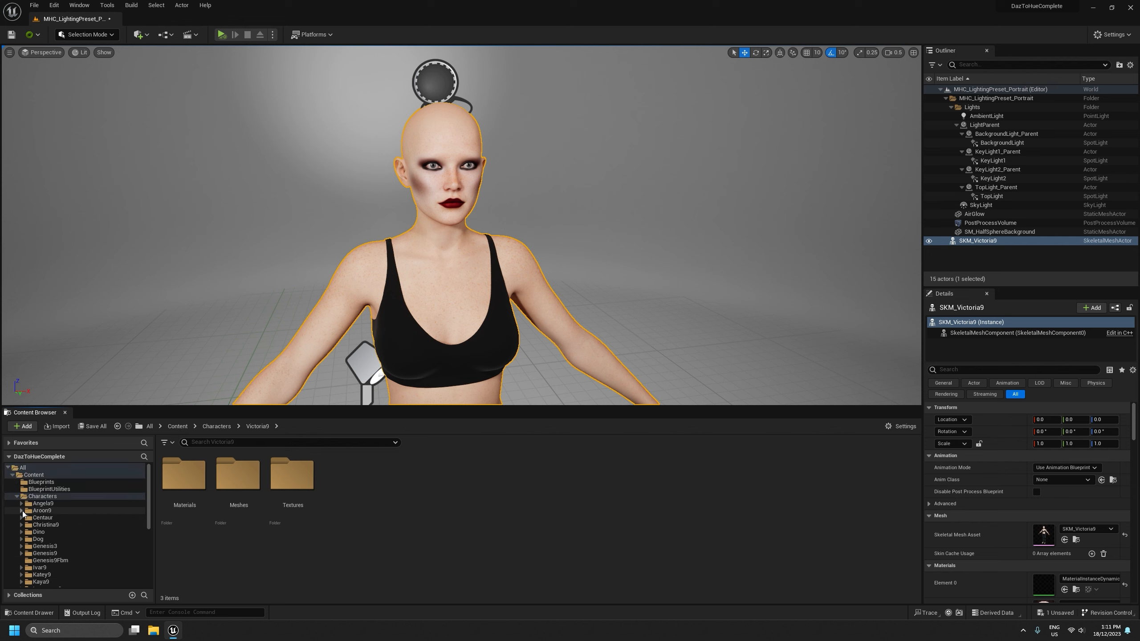
double_click(15, 477)
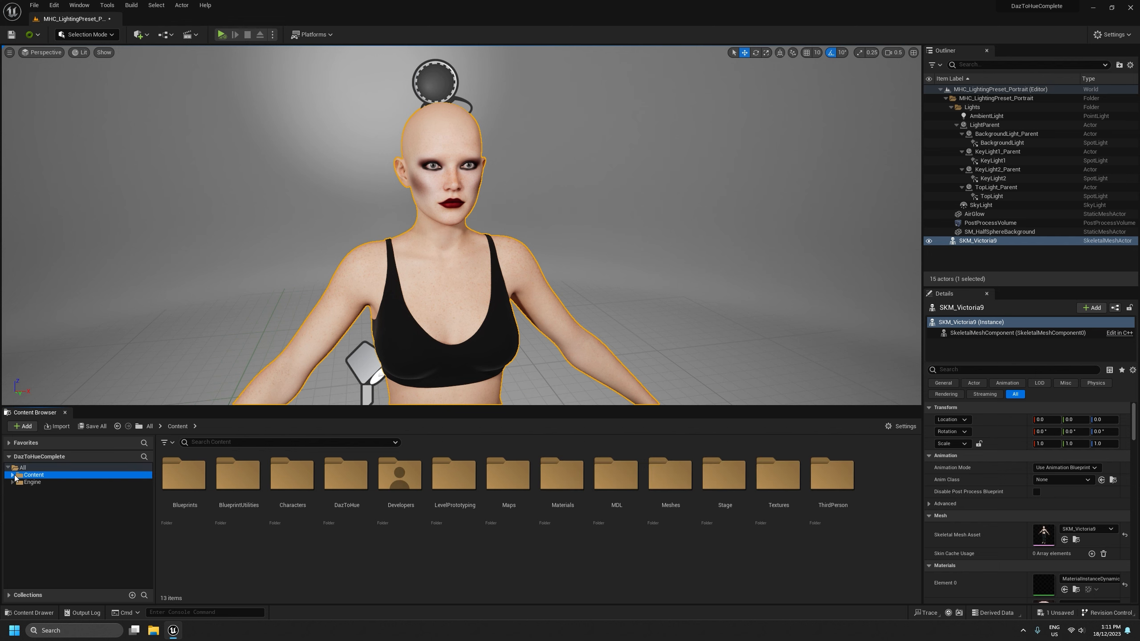
left_click(196, 39)
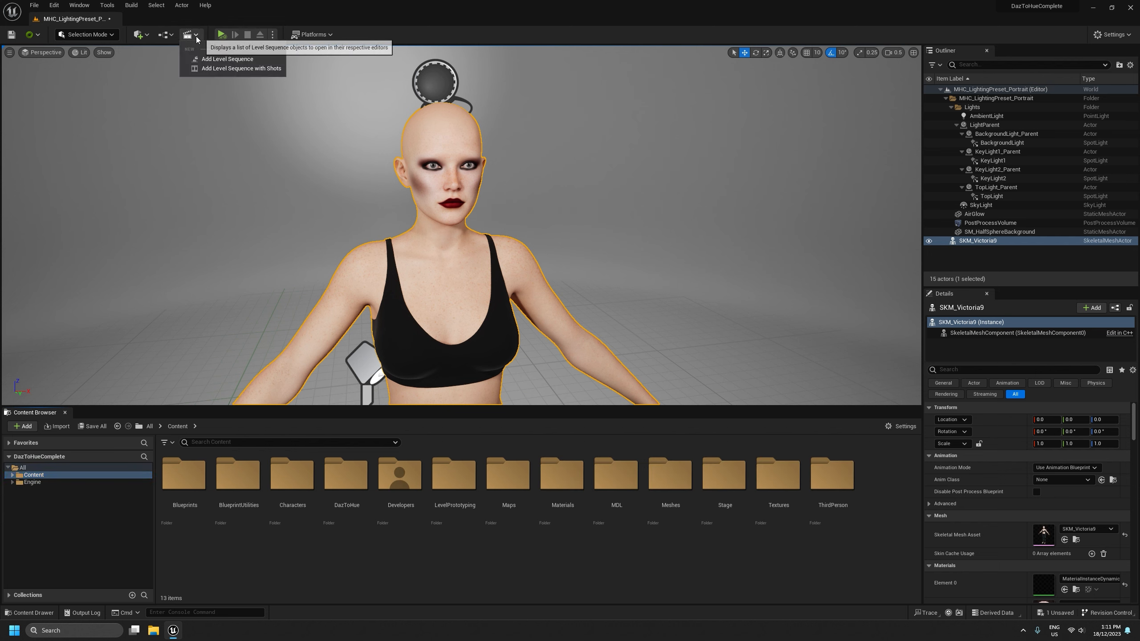
left_click(238, 59)
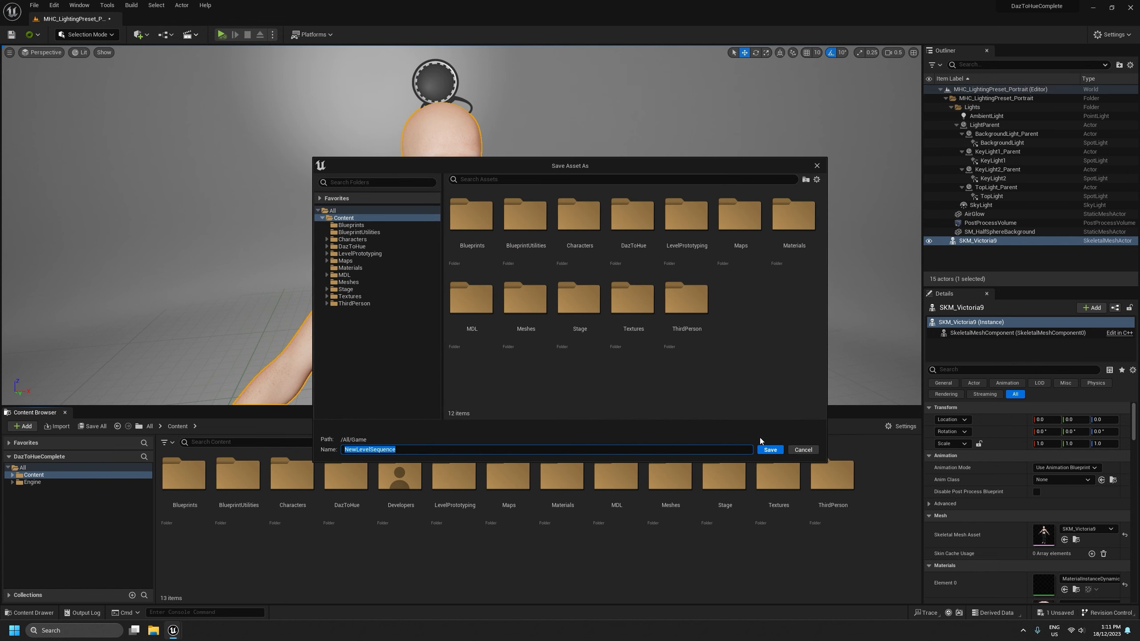
left_click(769, 450)
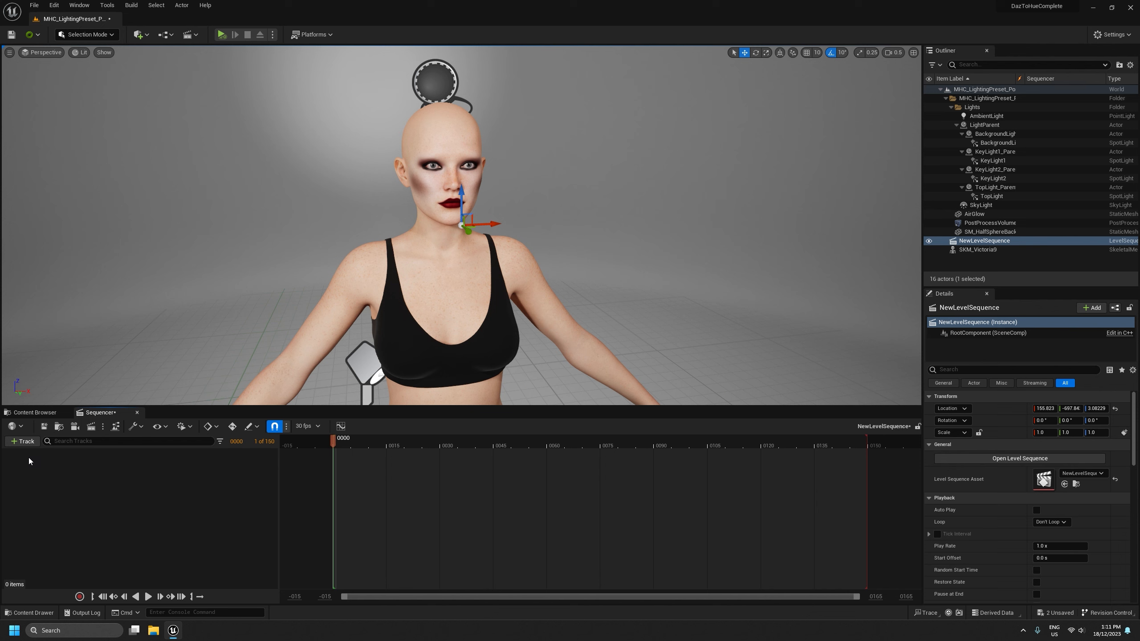
Add the SKM_Victoria9 actor to the level sequence
left_click(21, 442)
mouse_move(34, 454)
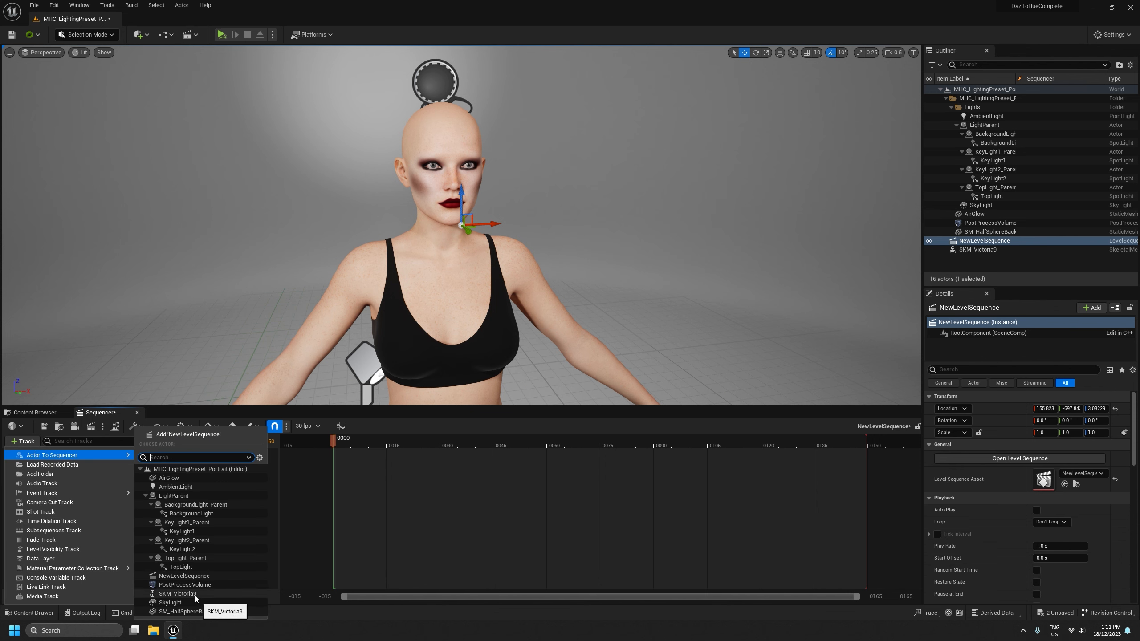
left_click(169, 594)
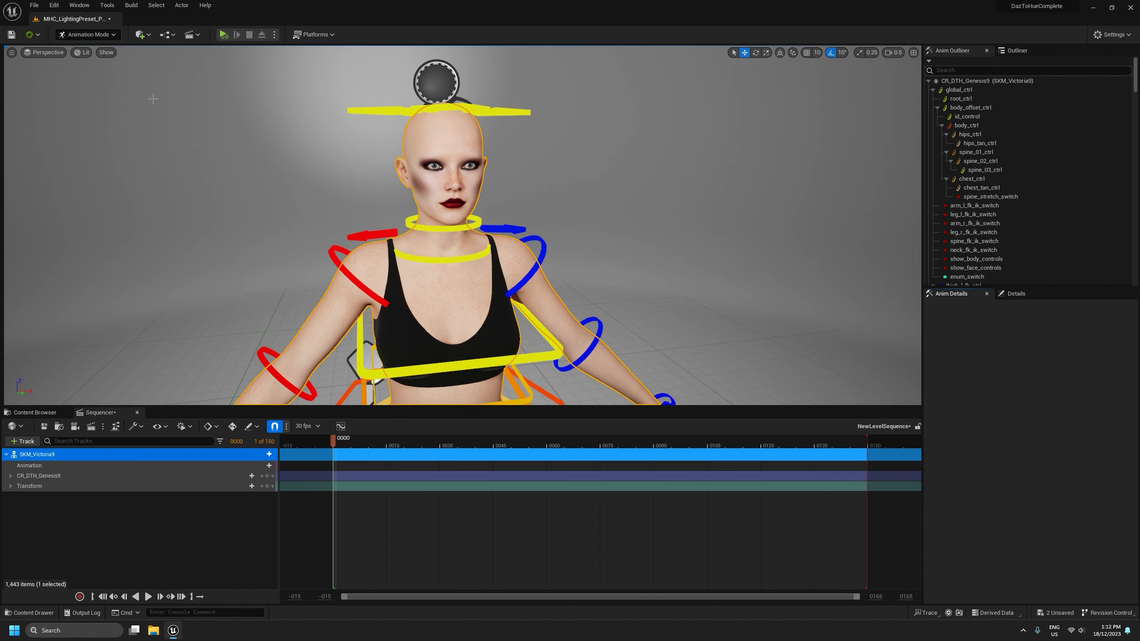
Hide the light sprites in the viewport
left_click(106, 52)
mouse_move(149, 332)
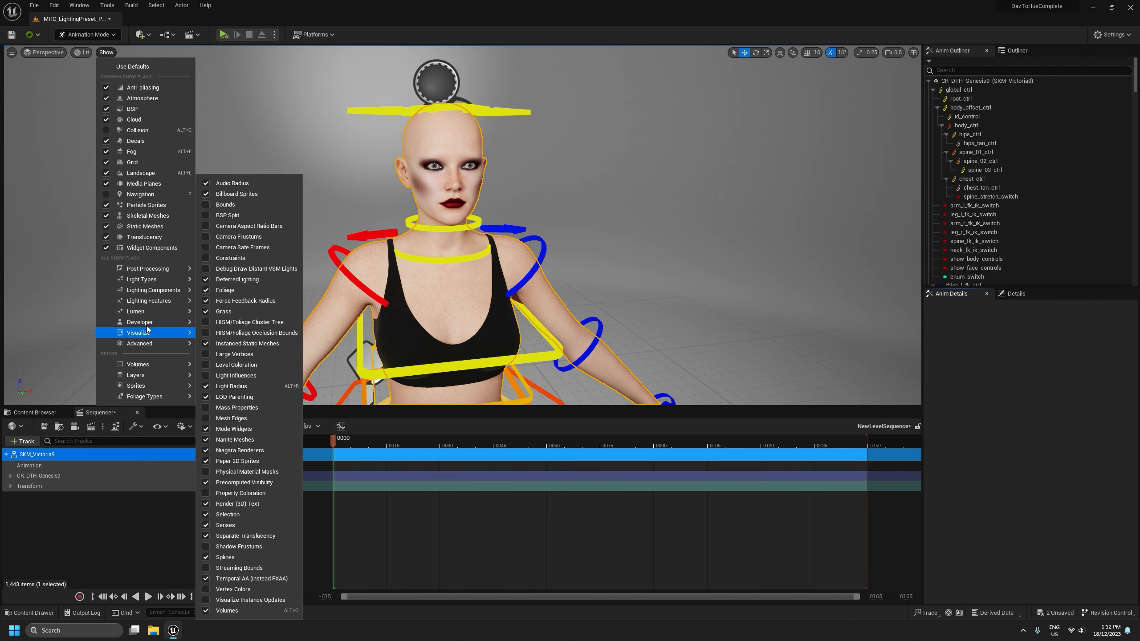
mouse_move(144, 386)
left_click(239, 397)
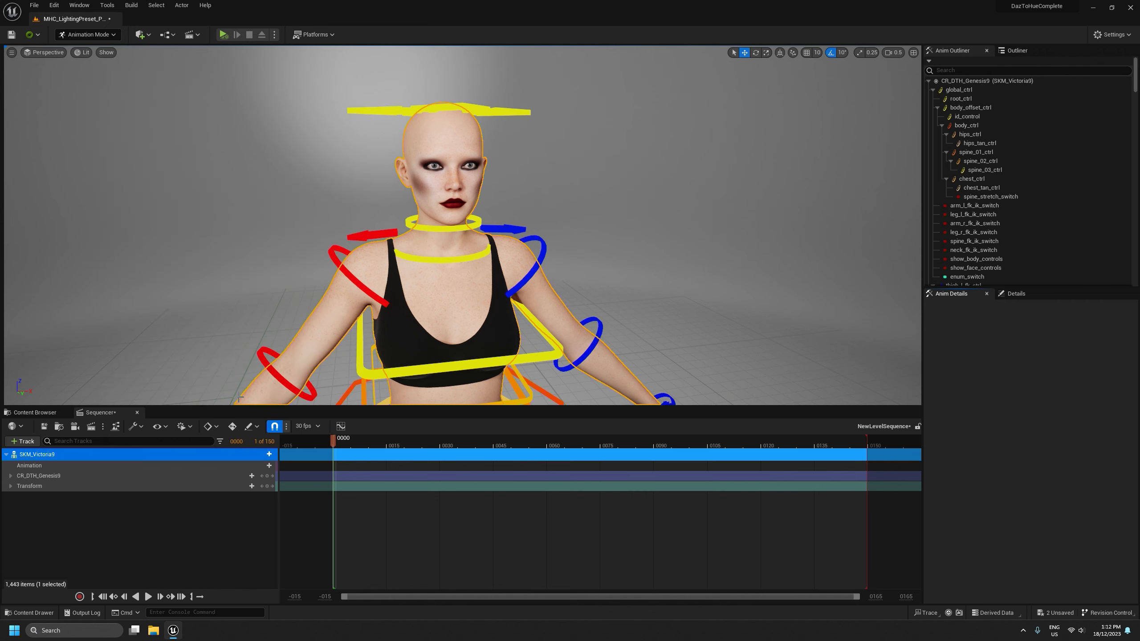
Test the elbow bend with the left lower arm control, turn off rotation snapping and return the arm to its original pose
mouse_move(239, 398)
right_mouse_down()
mouse_move(228, 398)
mouse_move(235, 379)
right_mouse_up()
key("s")
scroll(239, 398, "down", 2)
key("q")
key("d")
key("w")
left_click(508, 255)
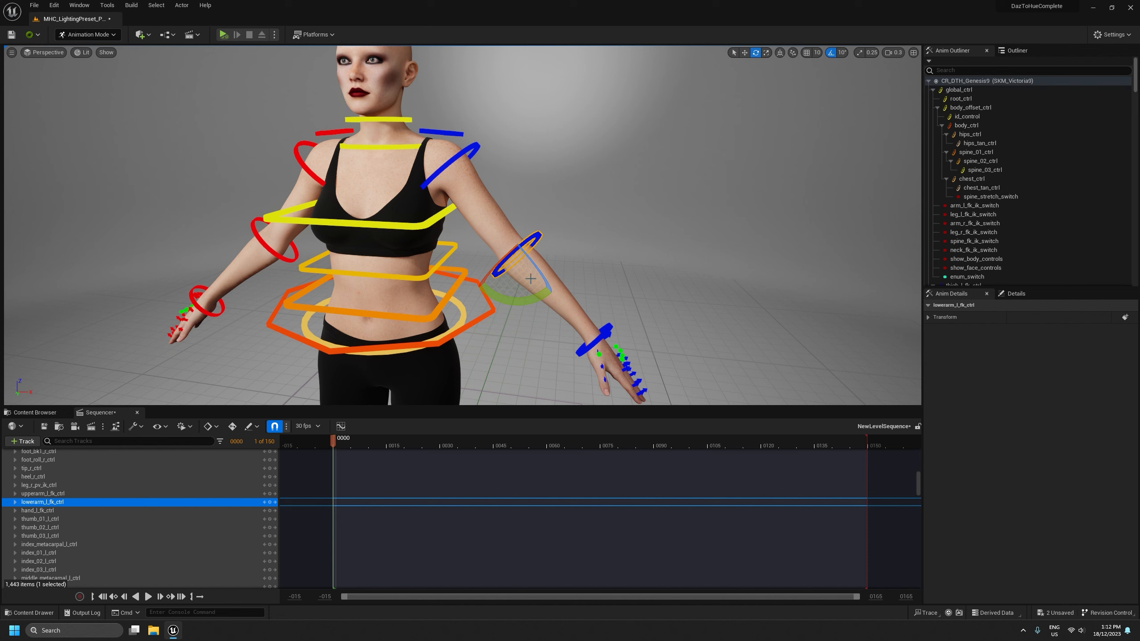
left_click_drag(540, 271, 654, 231)
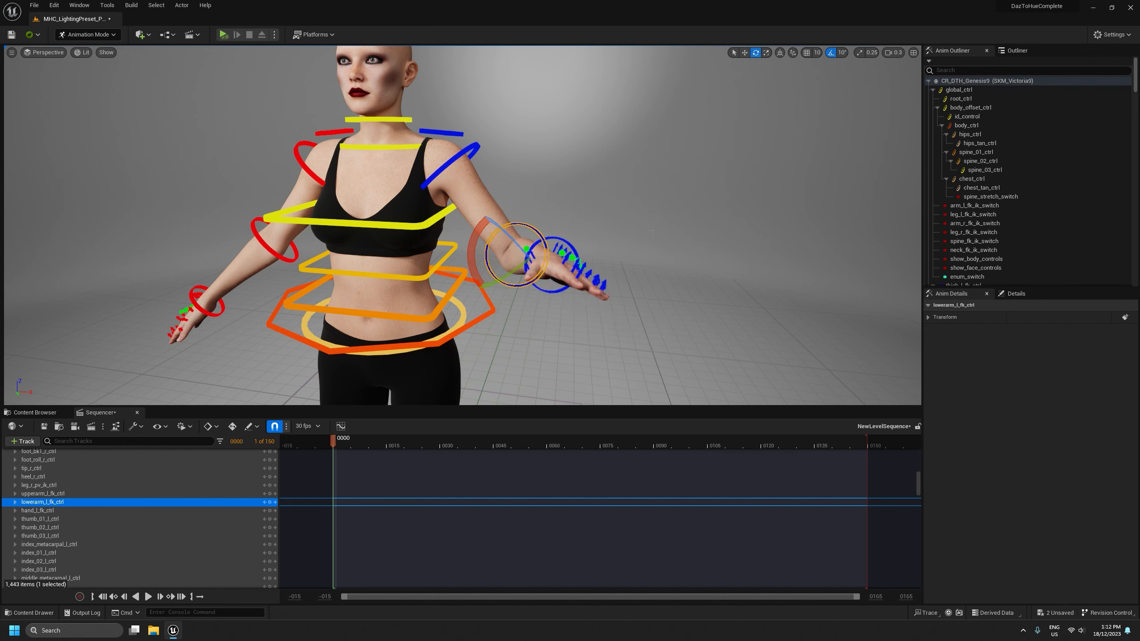
left_click(831, 54)
left_click_drag(514, 242, 473, 301)
Enable show_face_controls in the global_ctrl channels of the CR_DTH_Genesis9 track
scroll(35, 492, "up", 10)
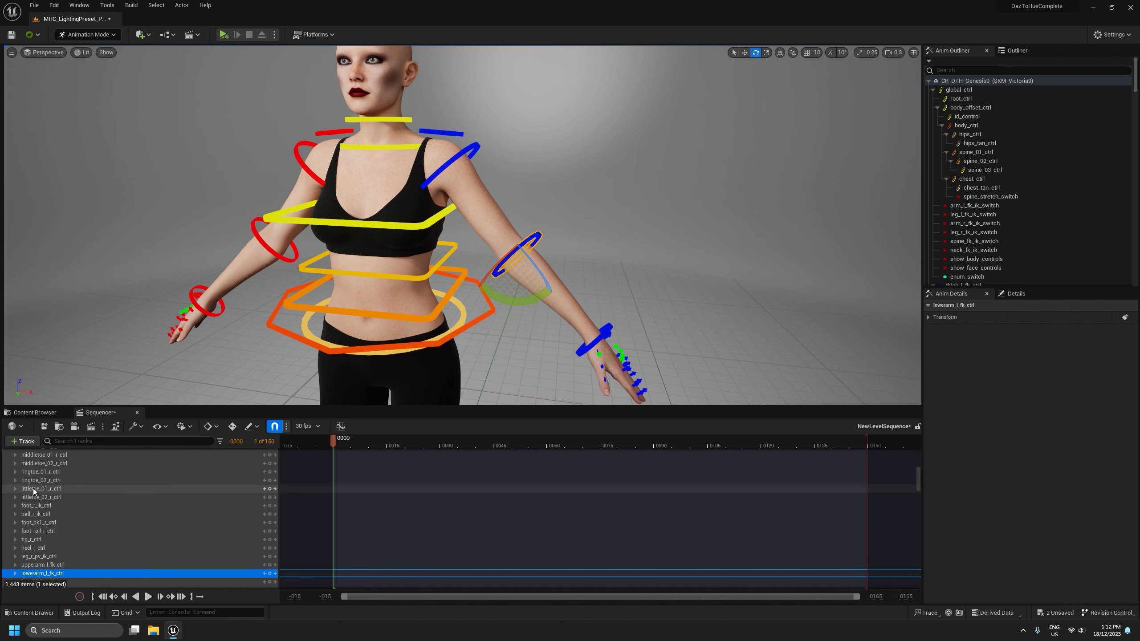
scroll(34, 492, "up", 4)
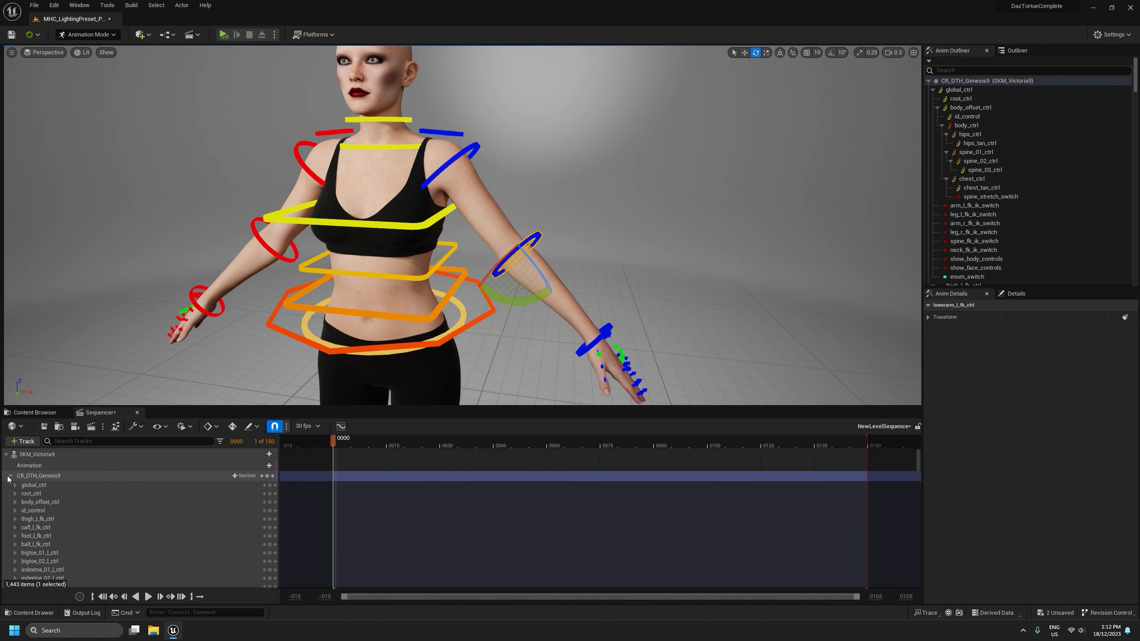
left_click(15, 485)
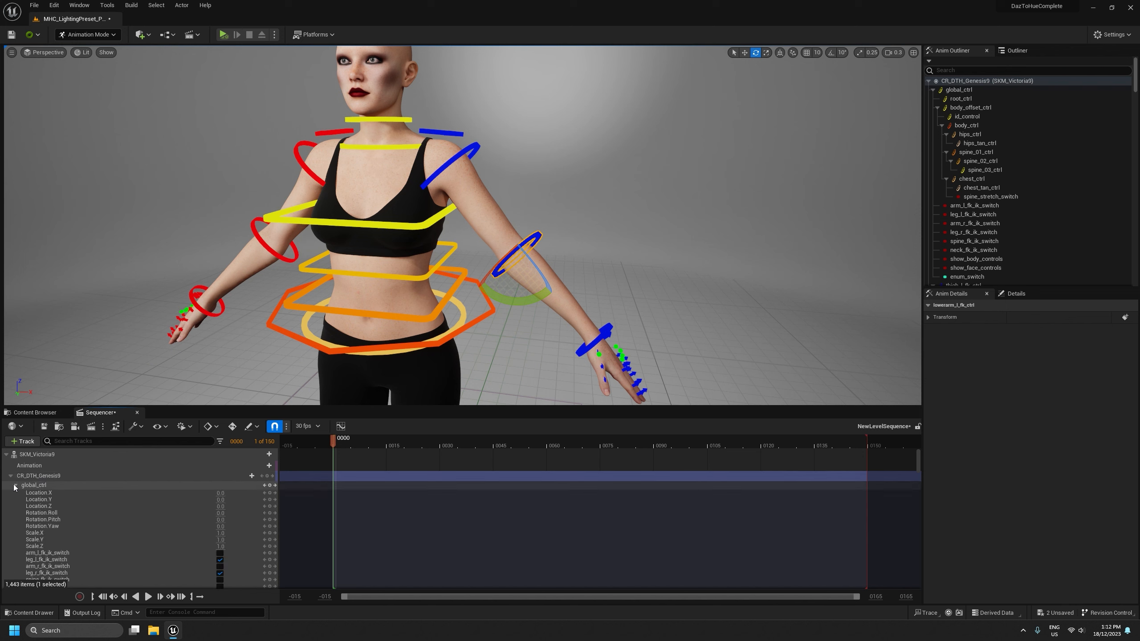
scroll(18, 491, "down", 2)
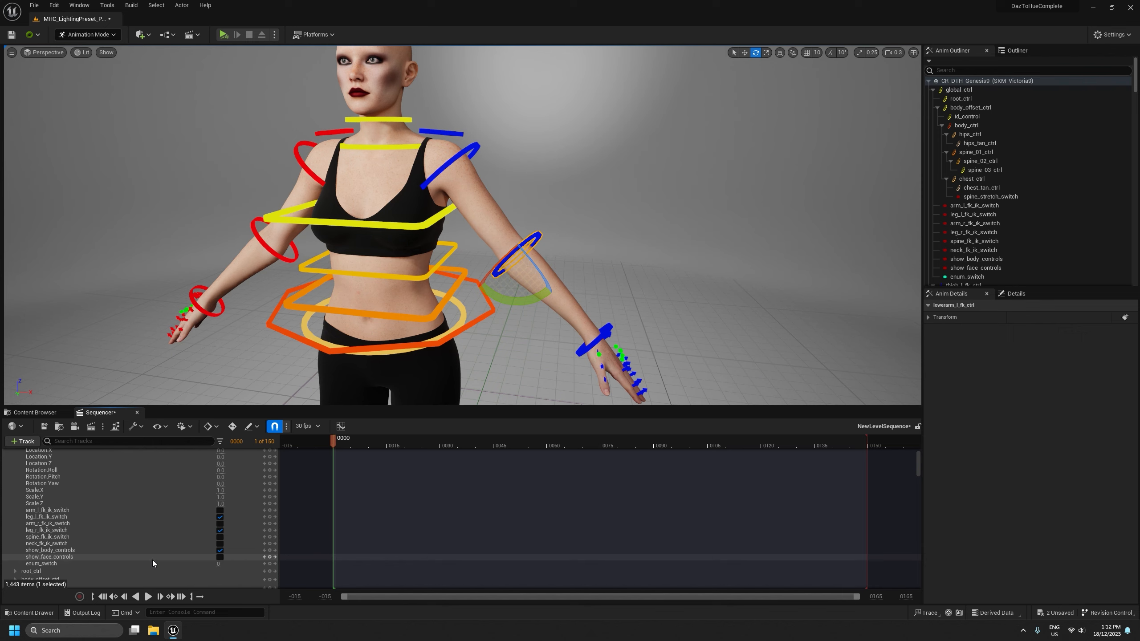
left_click(220, 557)
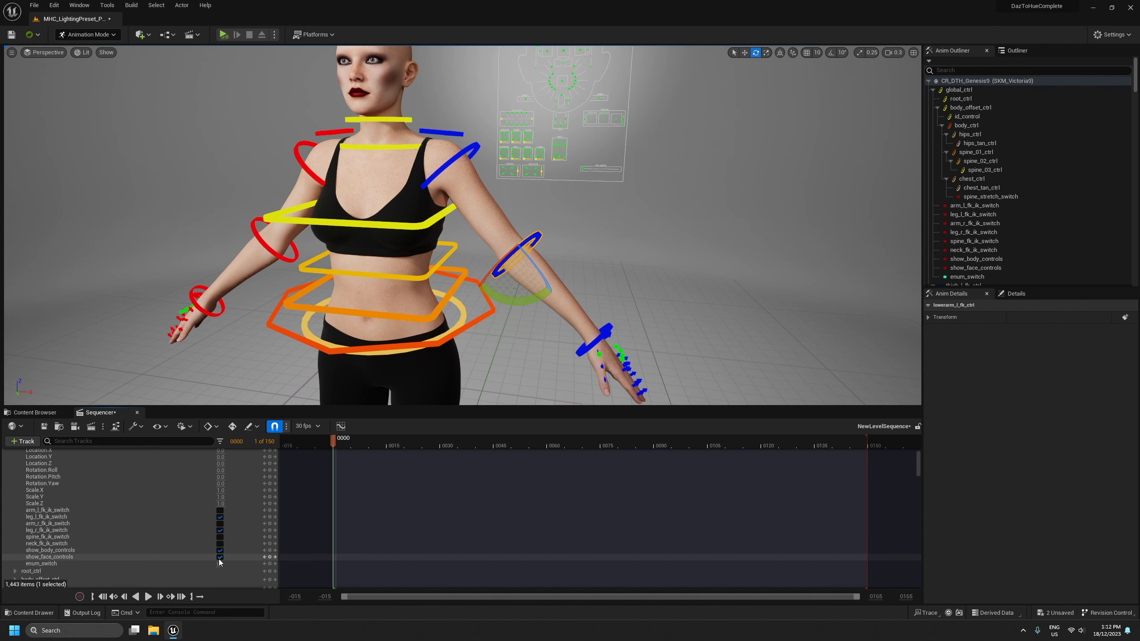
Frame the head with its face board and test the mouth_move and jaw controls, returning each to neutral
right_click_drag(386, 288, 407, 242)
scroll(395, 255, "down", 1)
key("a")
key("w")
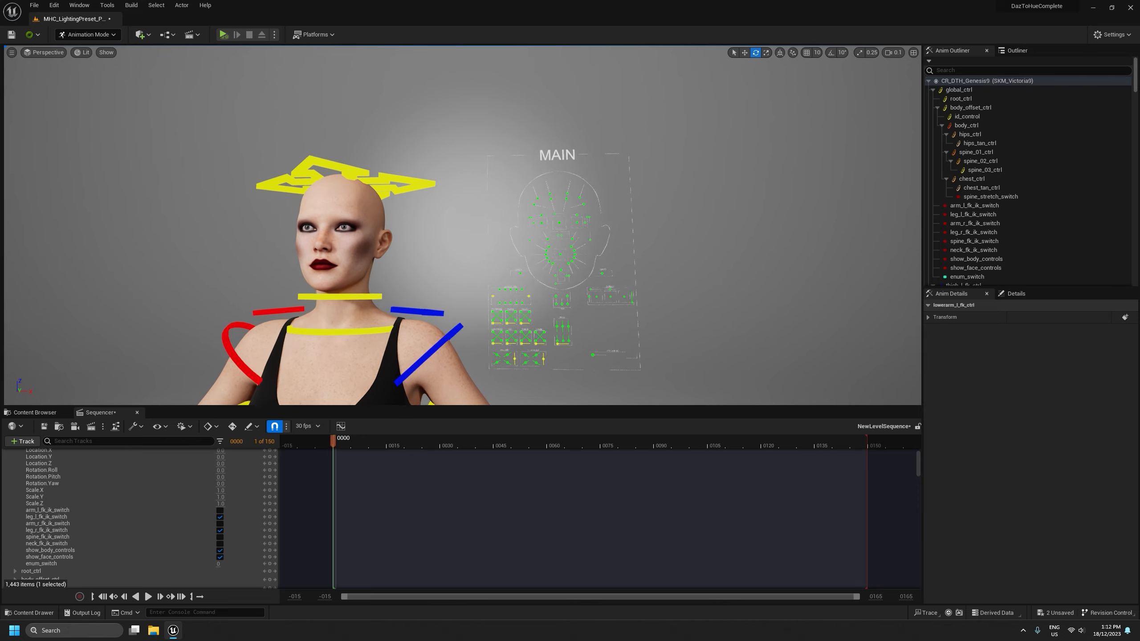
key("a")
key("w")
right_click_drag(324, 301, 363, 318)
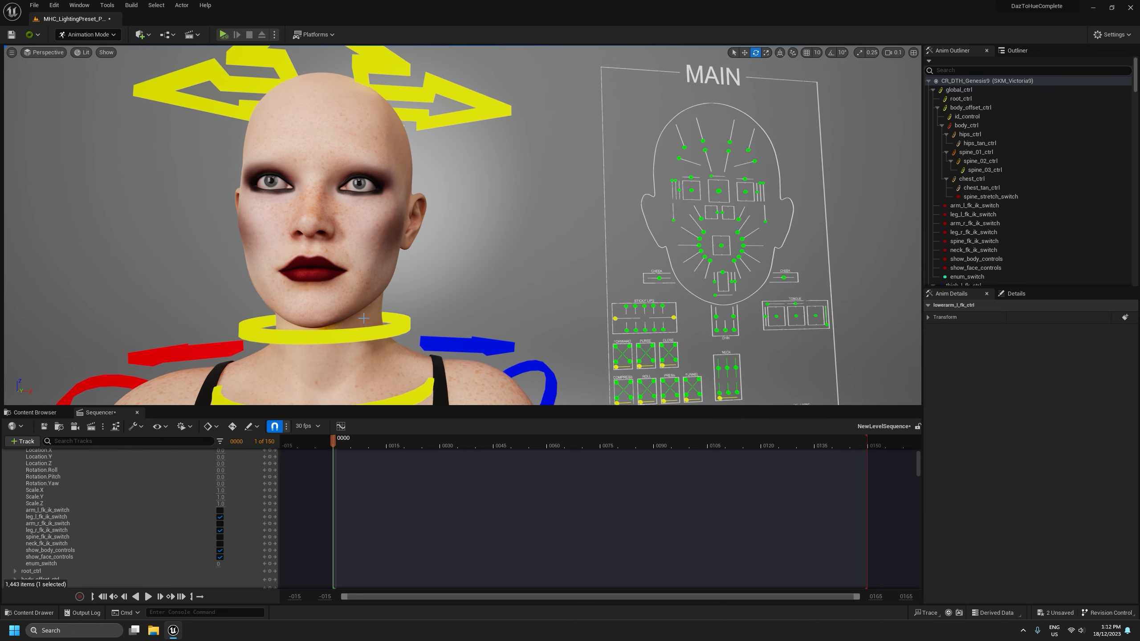
left_click(724, 246)
key("w")
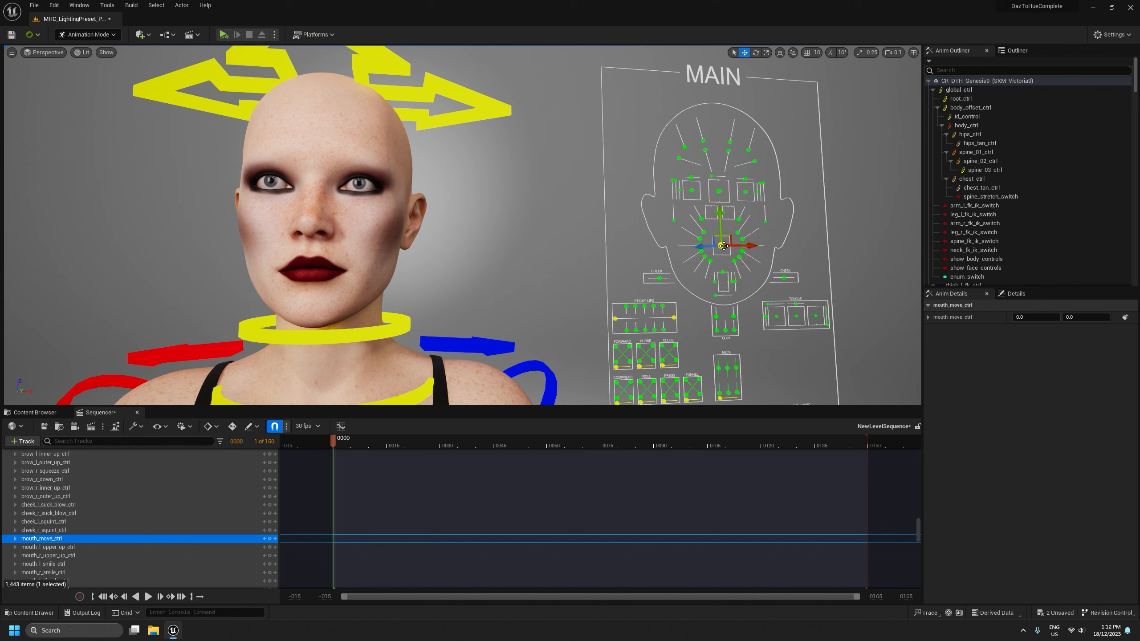
mouse_move(724, 245)
left_mouse_down()
mouse_move(727, 231)
mouse_move(742, 254)
mouse_move(729, 254)
mouse_move(731, 235)
mouse_move(725, 245)
left_mouse_up()
left_click(723, 292)
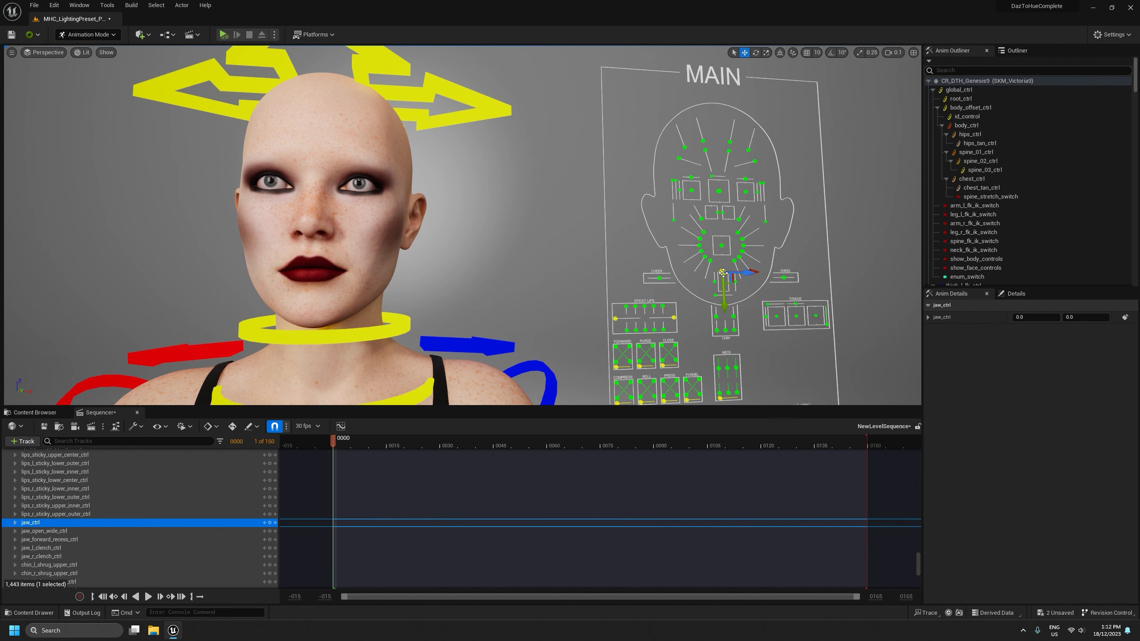
mouse_move(724, 293)
left_mouse_down()
mouse_move(724, 316)
mouse_move(724, 273)
left_mouse_up()
Widen both eyes by moving the left and right blink_wide controls together to -1.0
left_click(758, 193)
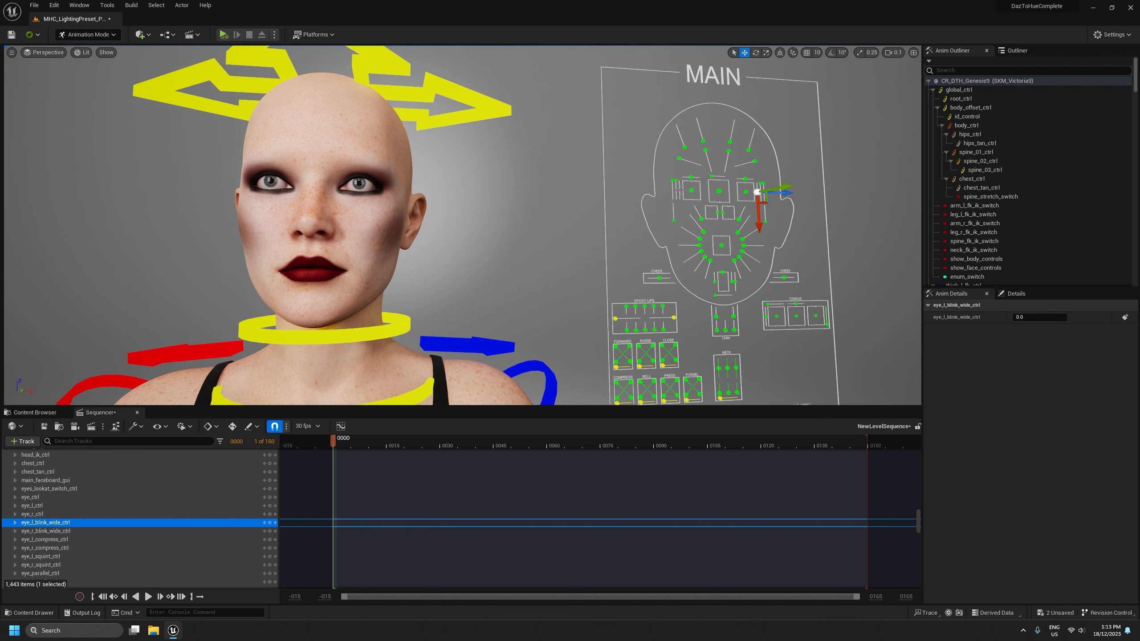
left_click(679, 189, "ctrl")
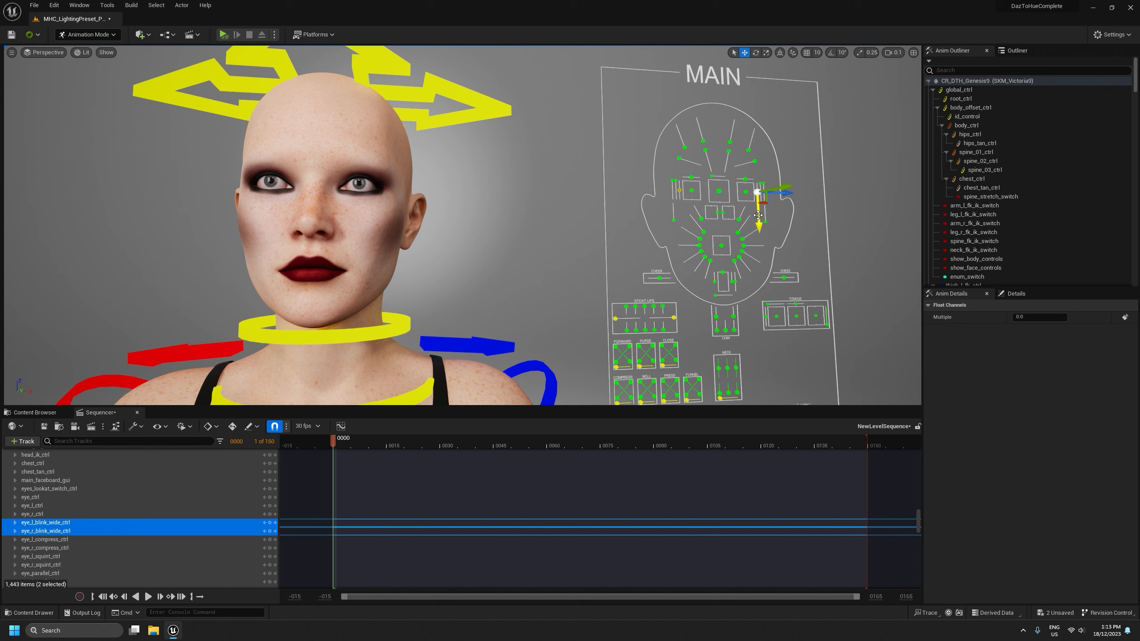
left_click_drag(758, 215, 763, 191)
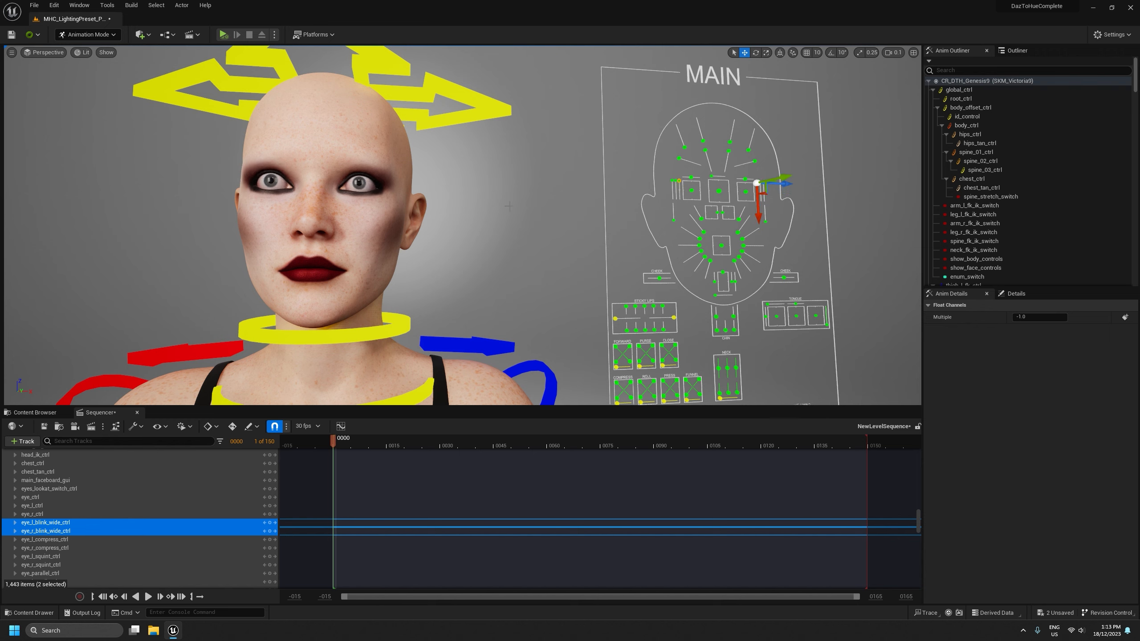
Try moving both eyes with the central eye control on the face board, and undo the movement
left_click(718, 191)
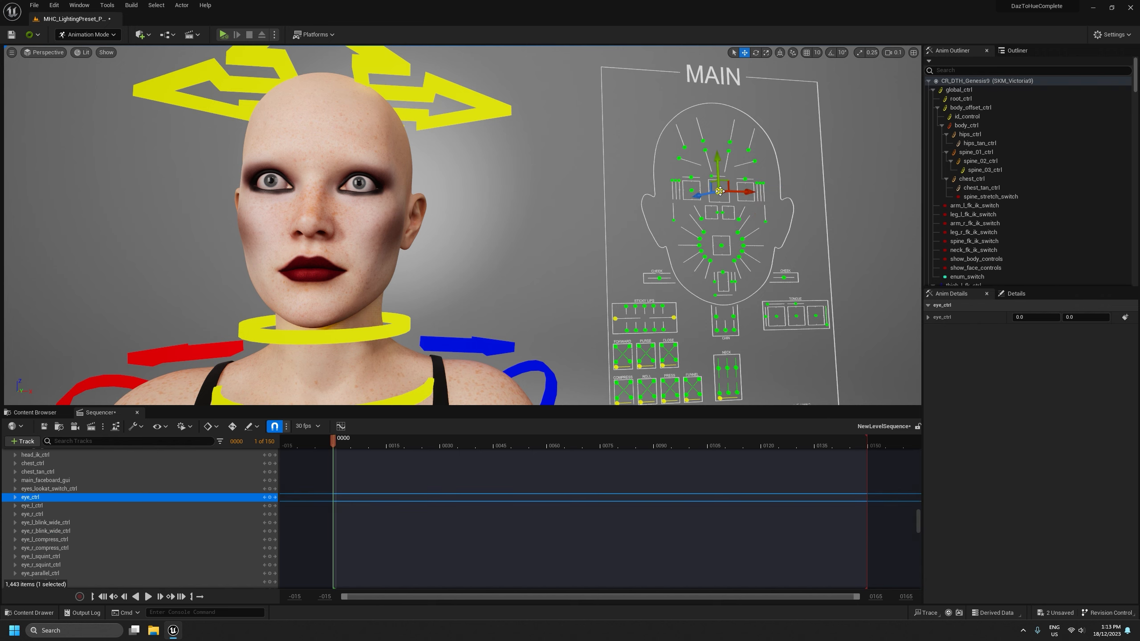
left_click_drag(727, 184, 728, 189)
key("ctrl+z")
Raise the inner and outer brow up controls on both sides together to 1.0
left_click(750, 149)
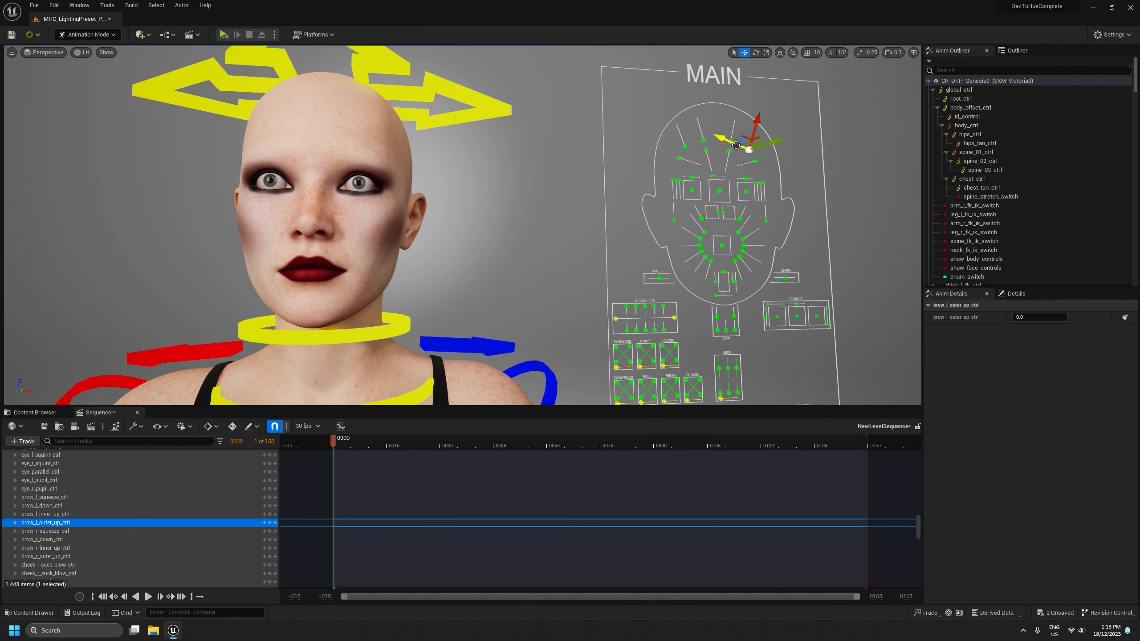
left_click(685, 148)
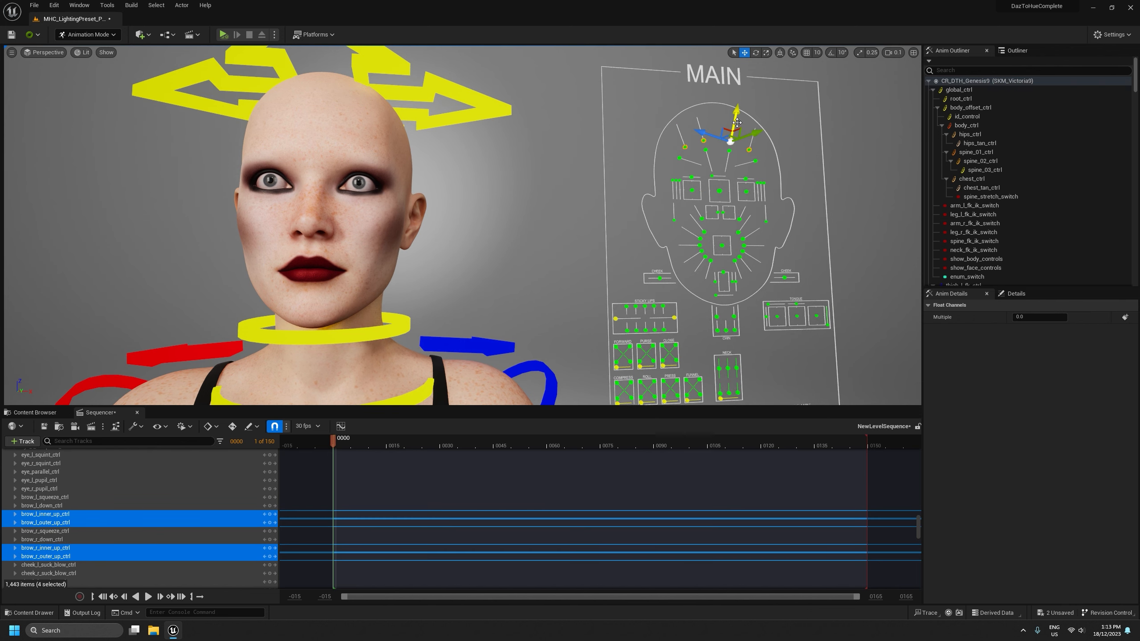
mouse_move(740, 117)
left_mouse_down()
mouse_move(744, 94)
mouse_move(737, 104)
left_mouse_up()
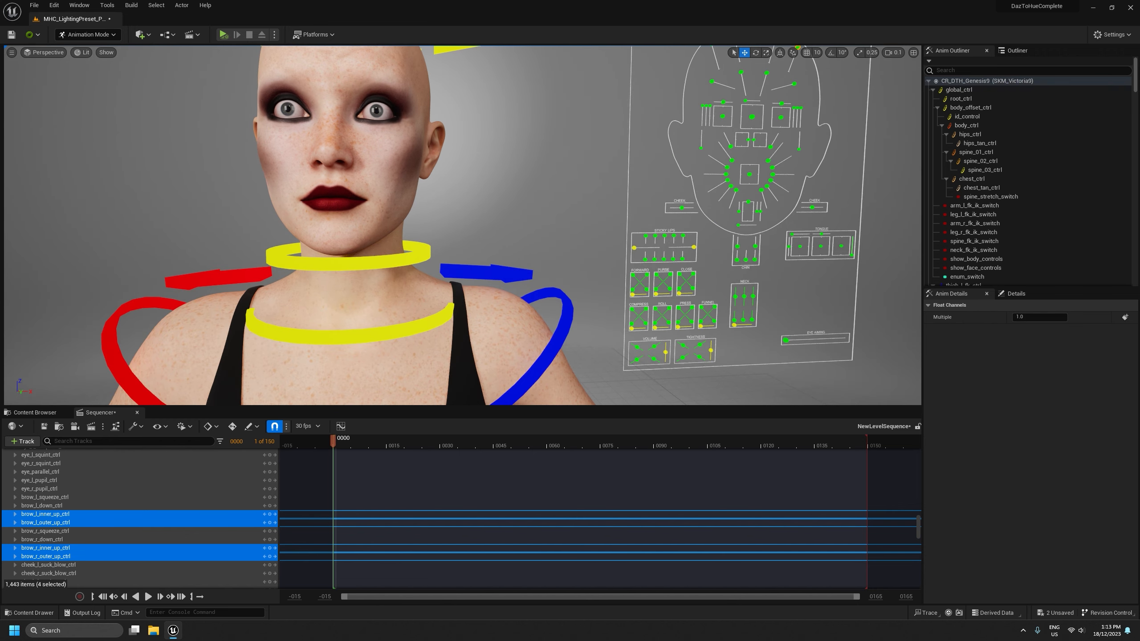
Lower the four brow controls to about 0.1 and raise them back to 1.0 to compare the forehead detail
right_click_drag(529, 233, 528, 177)
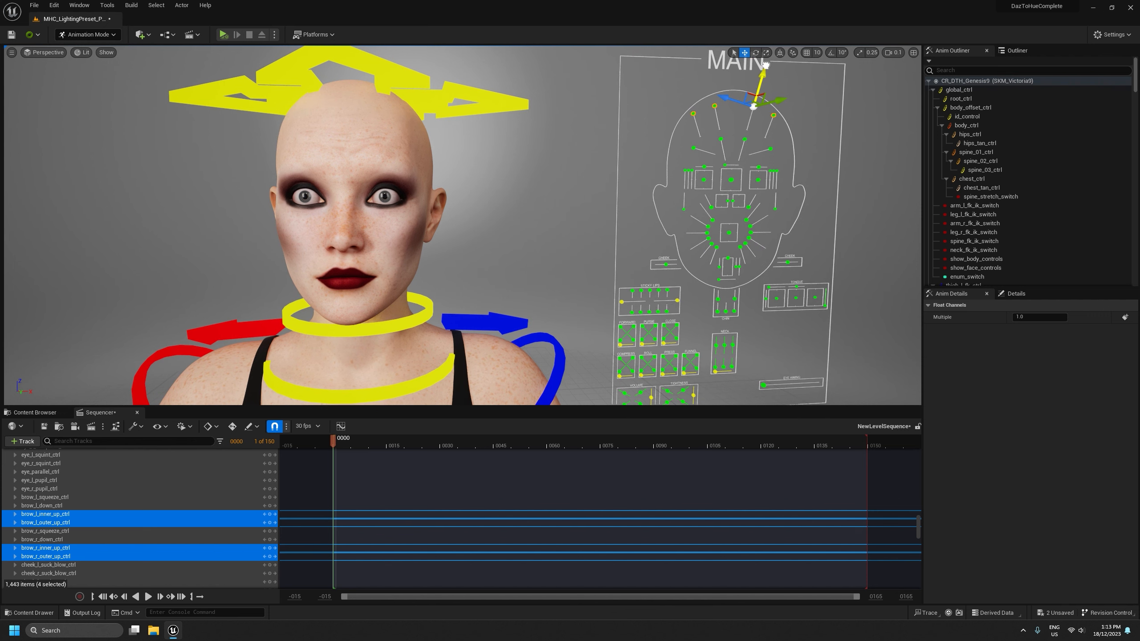
left_click_drag(765, 65, 757, 90)
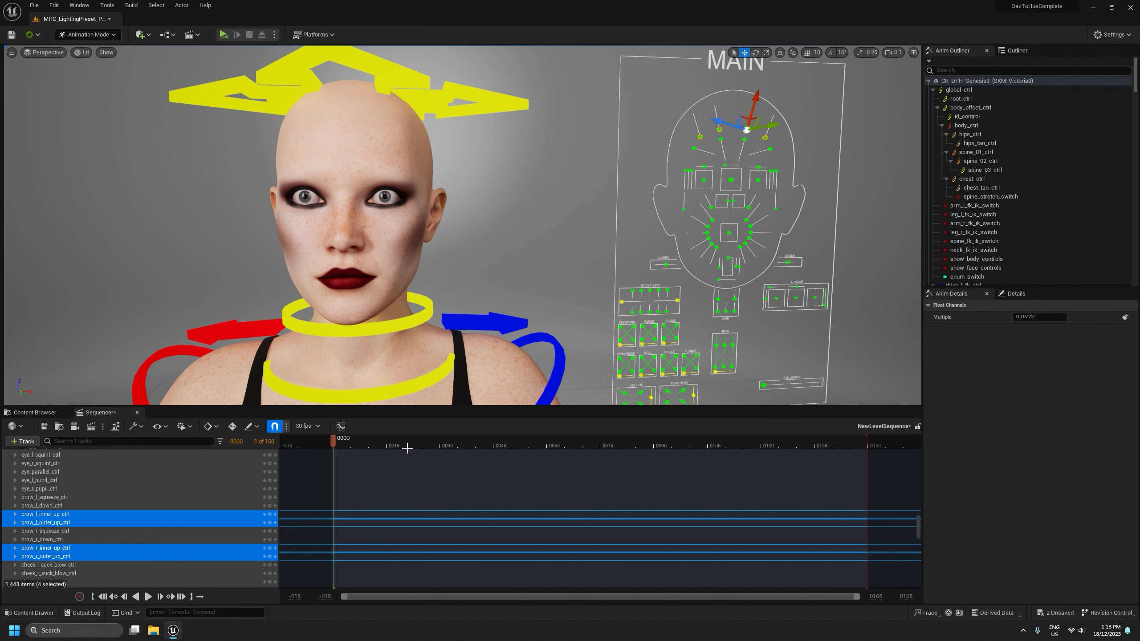
left_click_drag(382, 445, 334, 459)
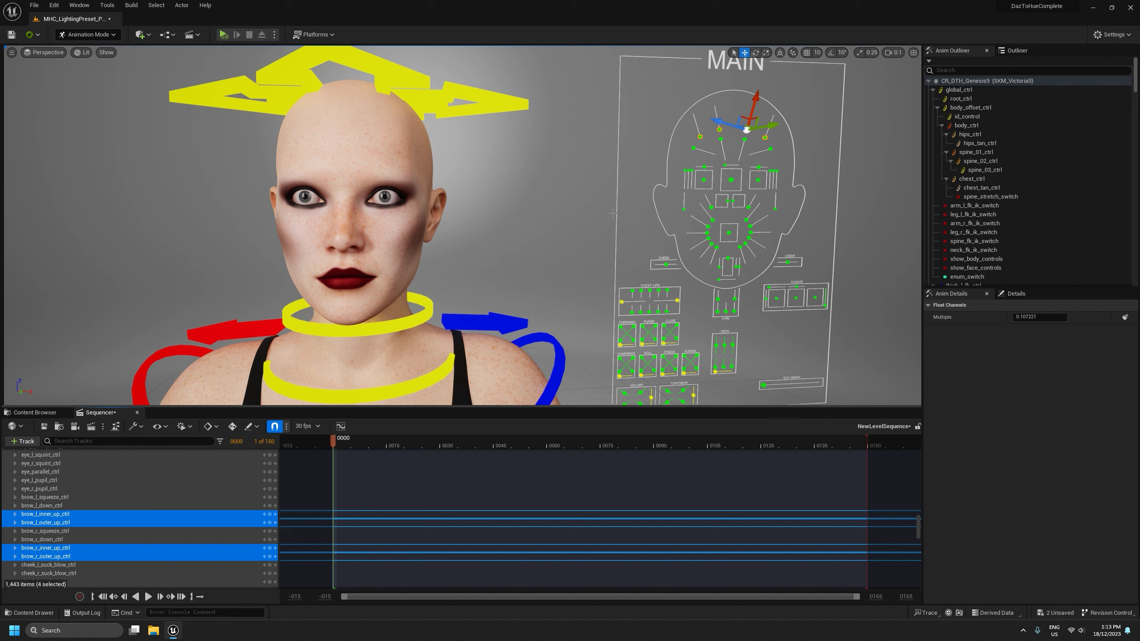
left_click_drag(754, 108, 769, 67)
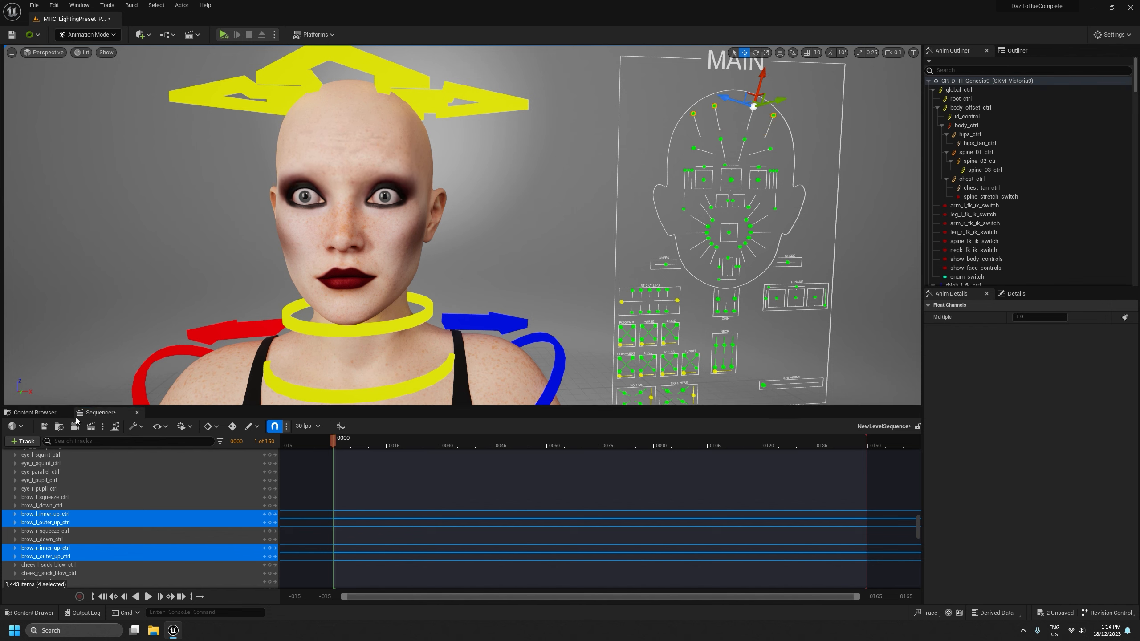
Open the Materials folder of Victoria9 in the Content Browser
left_click(34, 412)
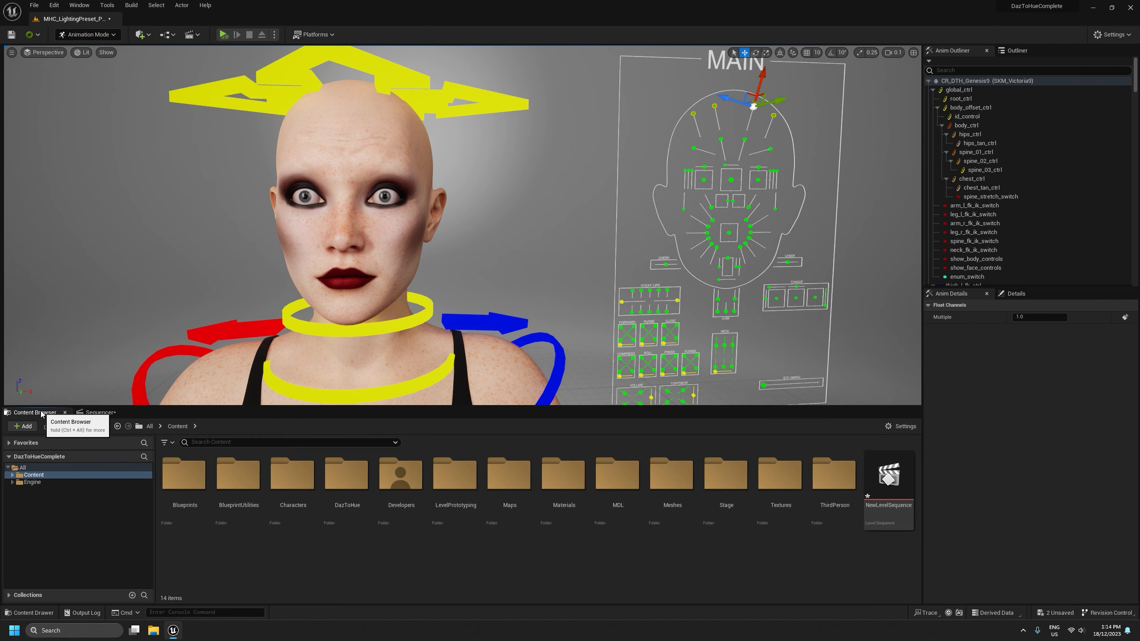
left_click(13, 476)
scroll(21, 528, "down", 3)
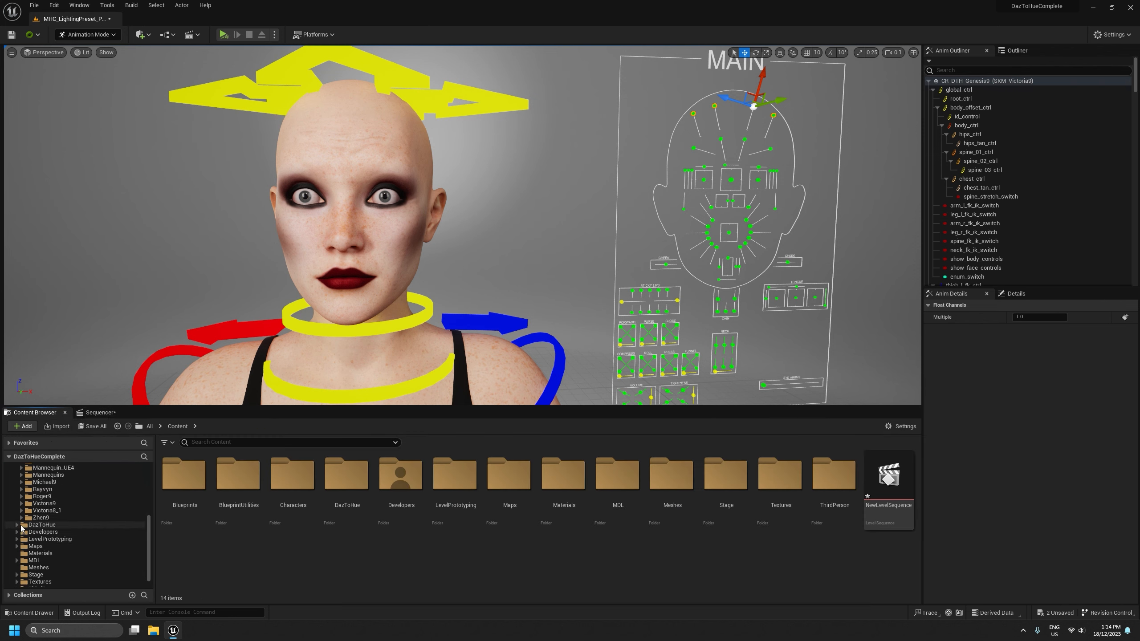
left_click(21, 504)
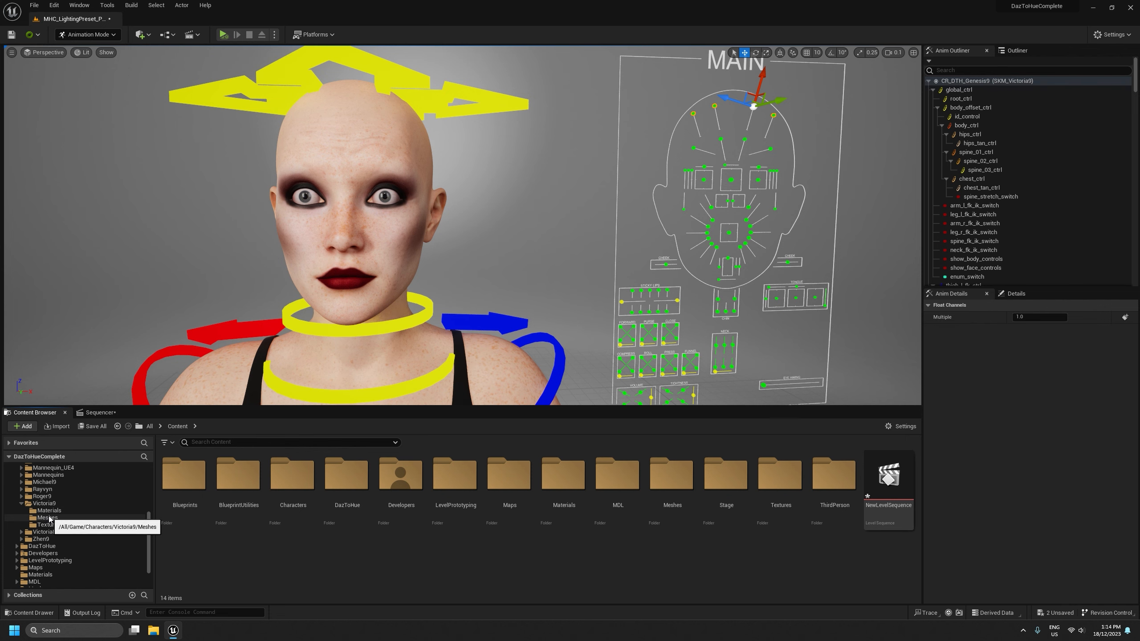
left_click(48, 511)
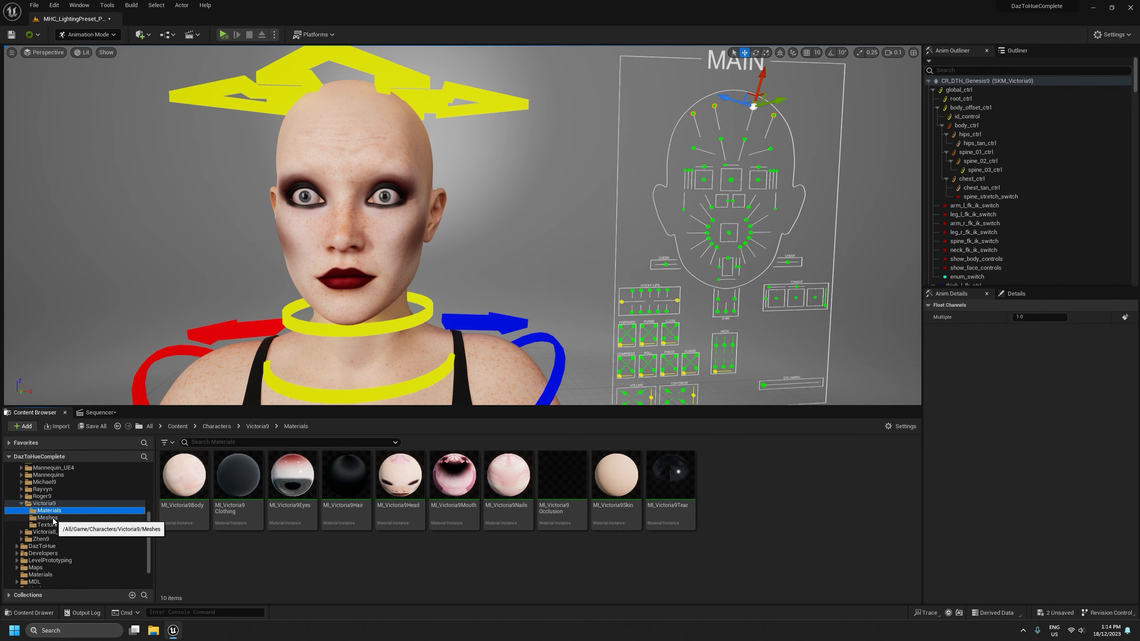
Open the MI_Victoria9Head material instance in an enlarged floating window beside the face and bring its 7_Wrinkles parameters into view
double_click(402, 482)
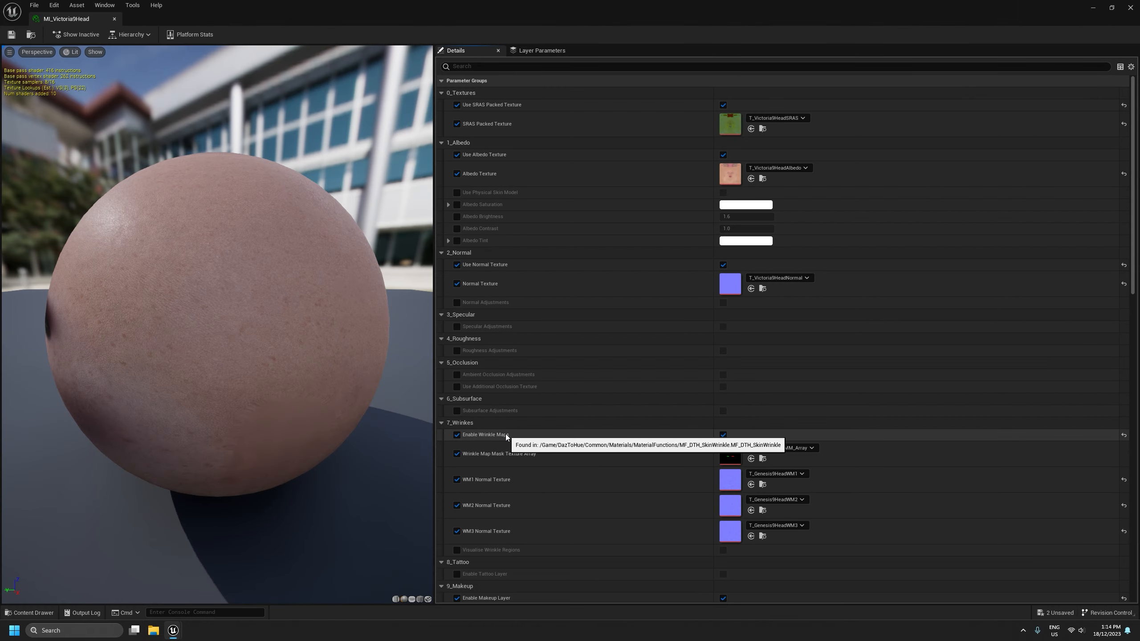
left_click_drag(75, 18, 635, 139)
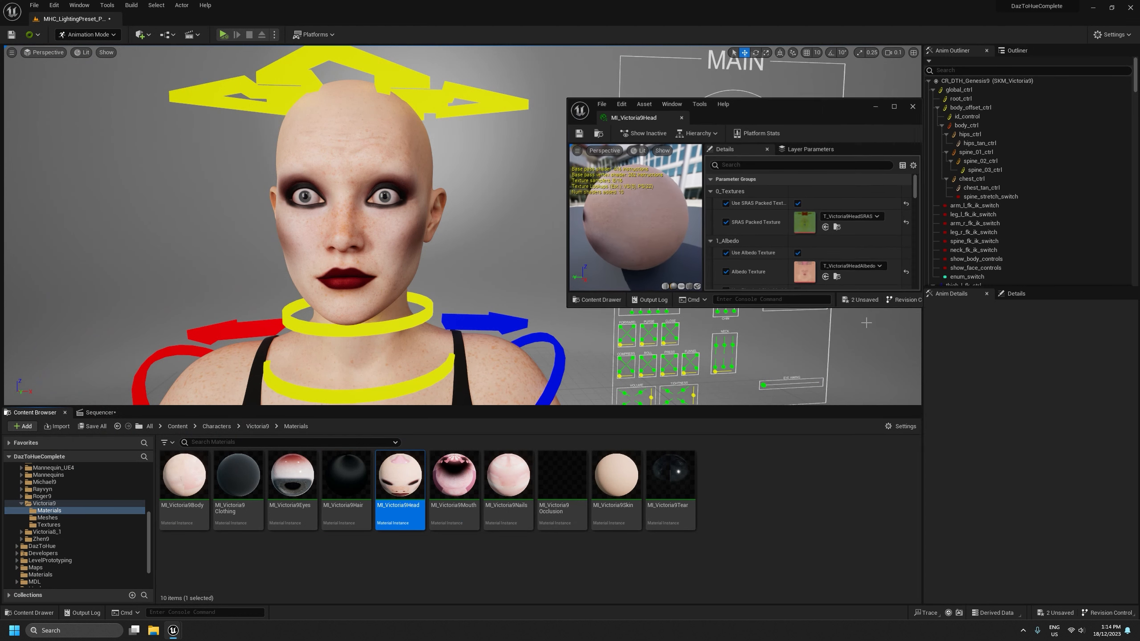
left_click_drag(921, 307, 1028, 550)
scroll(961, 467, "down", 3)
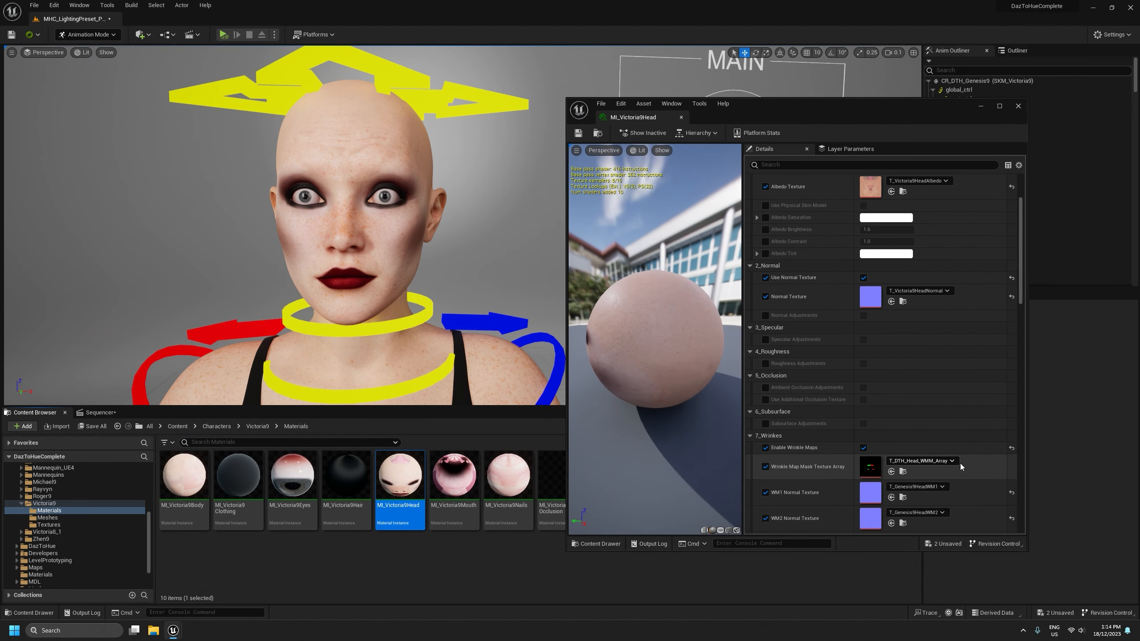
scroll(960, 467, "down", 3)
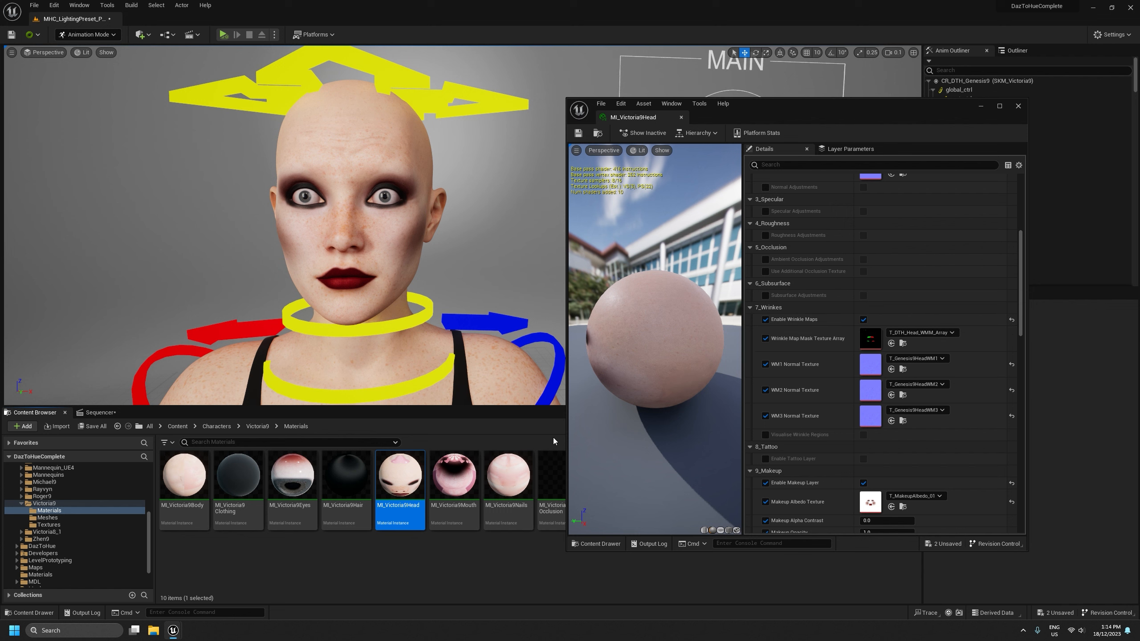
Open the DazToHue/Native/Genesis_9/Textures folder and inspect the wrinkle mask textures and the T_Genesis9HeadWM3 normal map
left_click(17, 547)
scroll(19, 549, "down", 2)
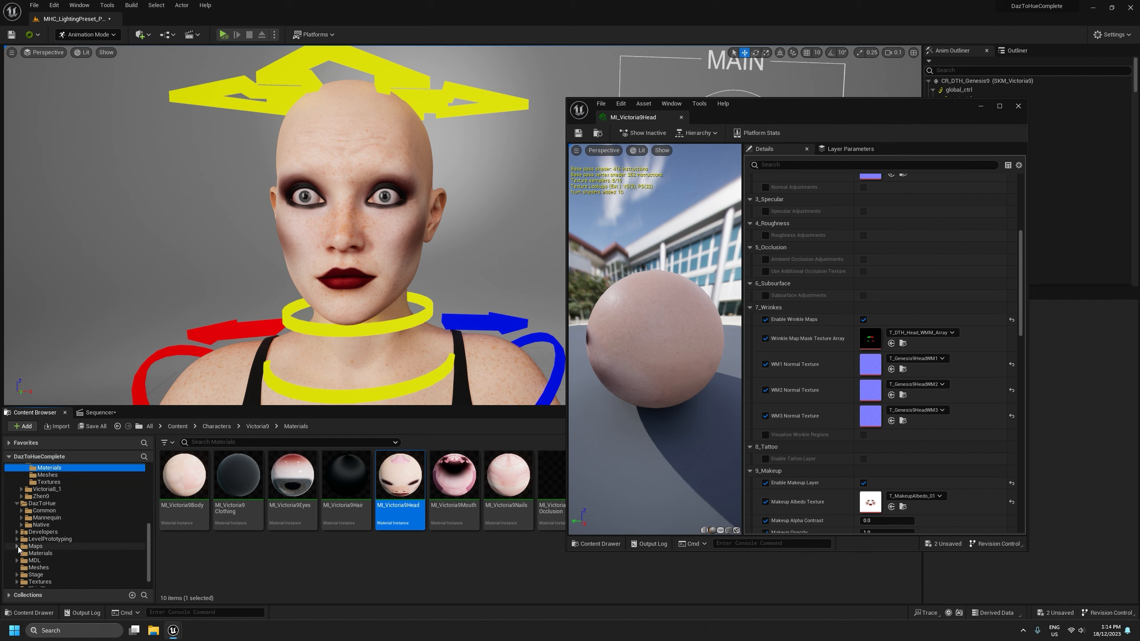
left_click(20, 525)
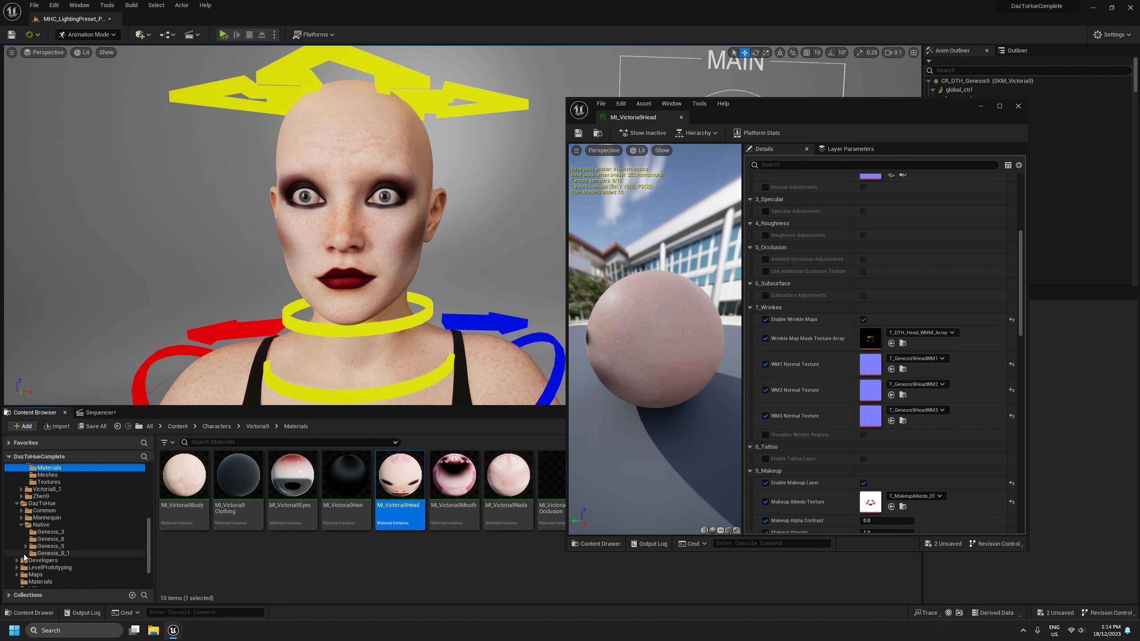
left_click(25, 546)
left_click(56, 553)
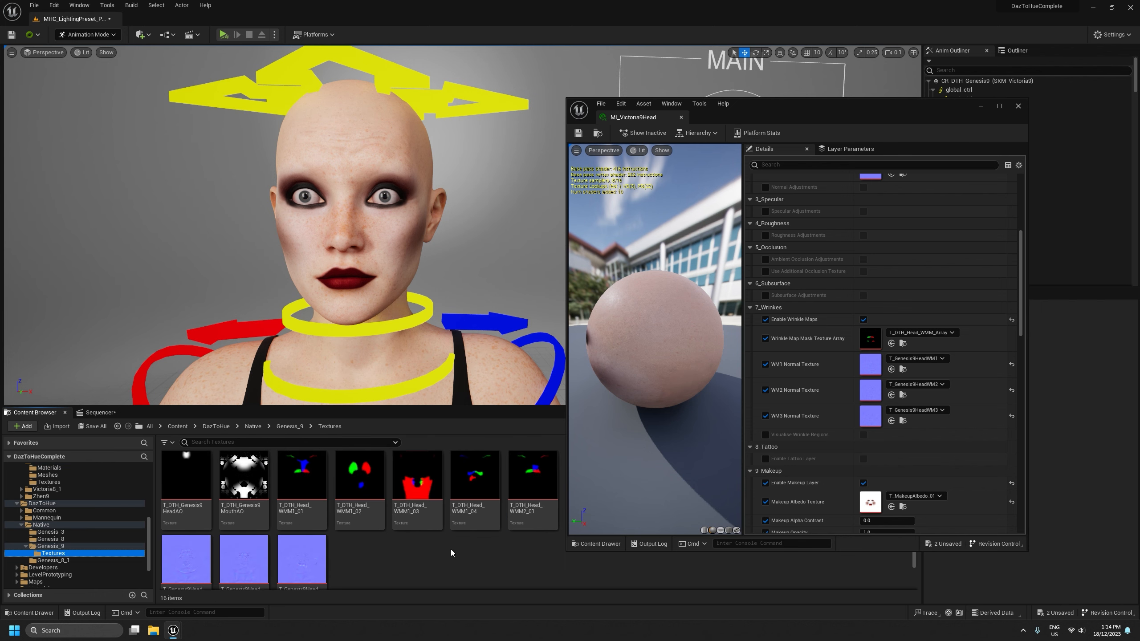
left_click_drag(822, 117, 881, 42)
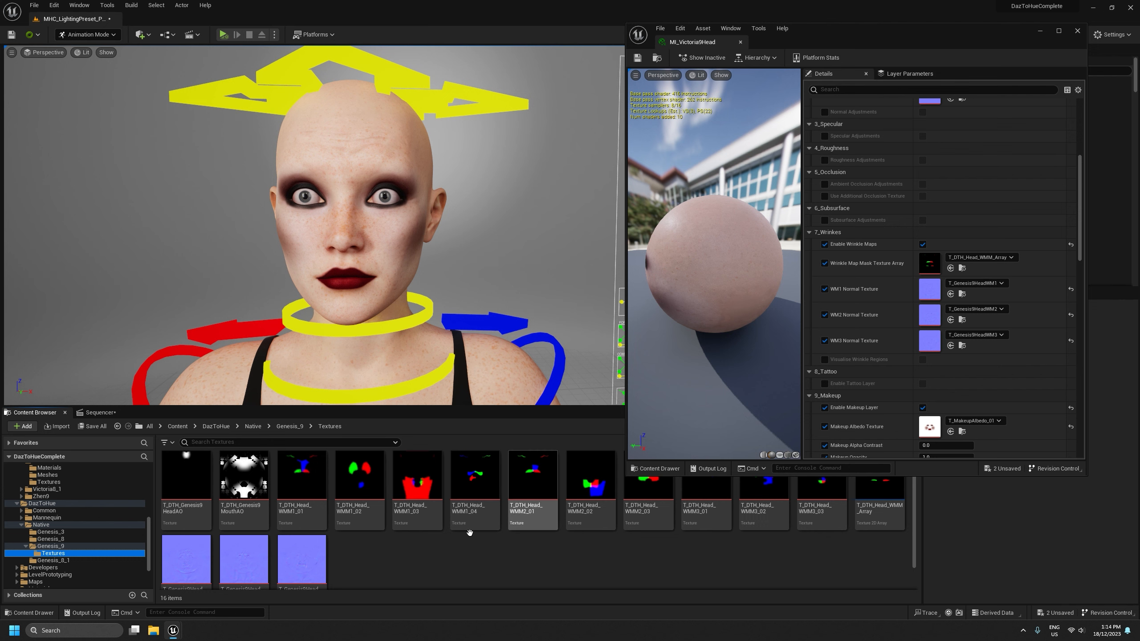
mouse_move(181, 565)
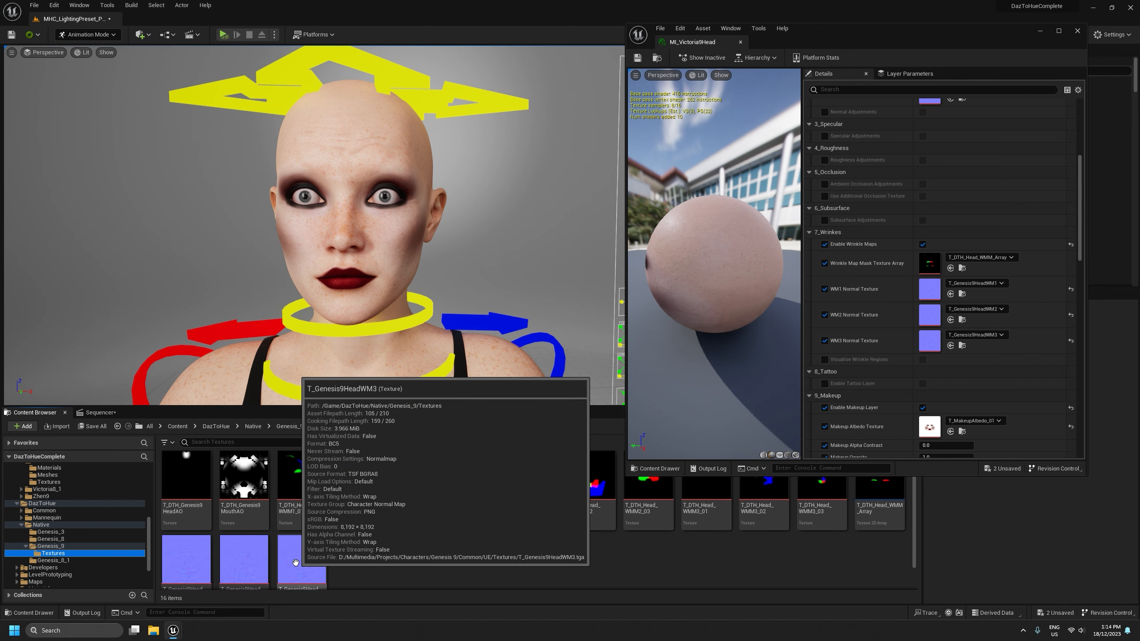
left_click(296, 563)
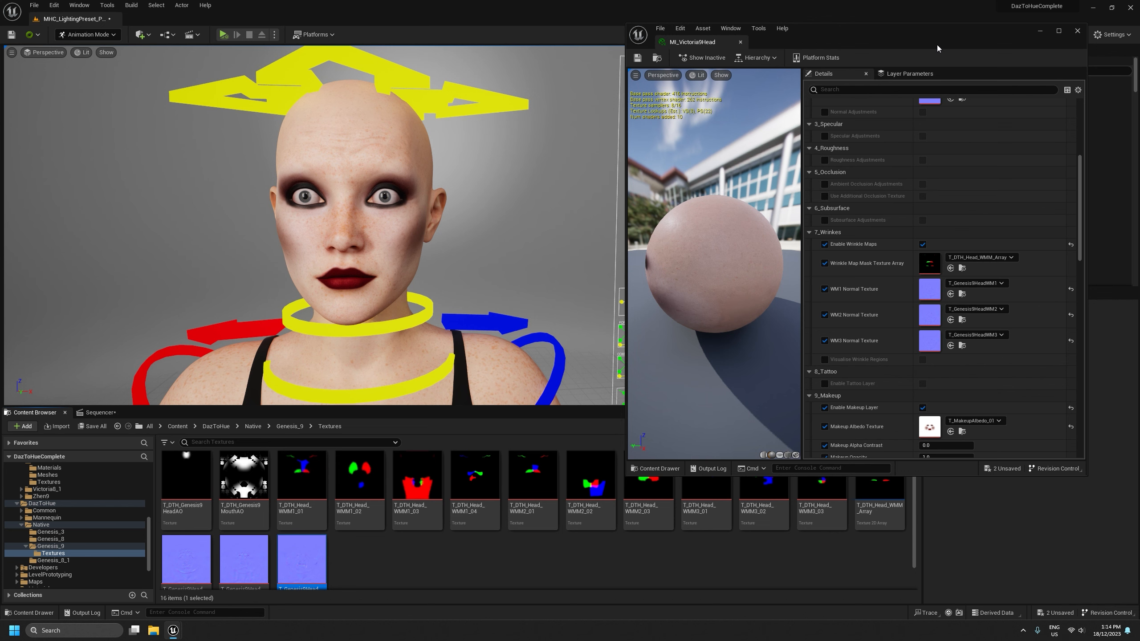
Turn the Enable Wrinkle Maps override off and back on in MI_Victoria9Head, and save and close the material instance
left_click_drag(940, 35, 860, 48)
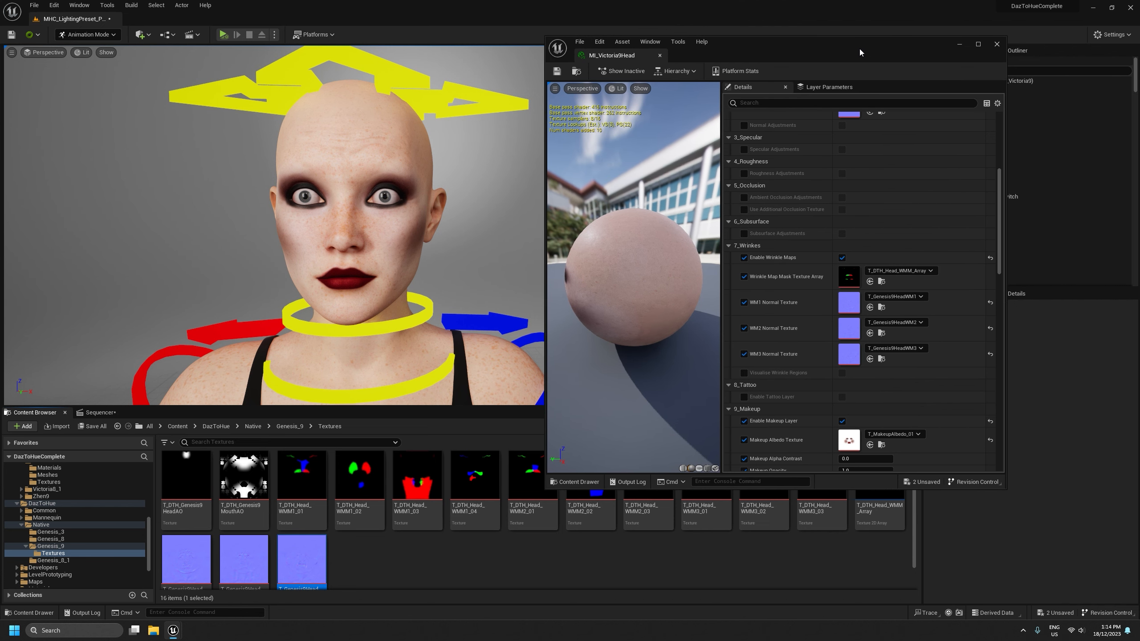
left_click(744, 258)
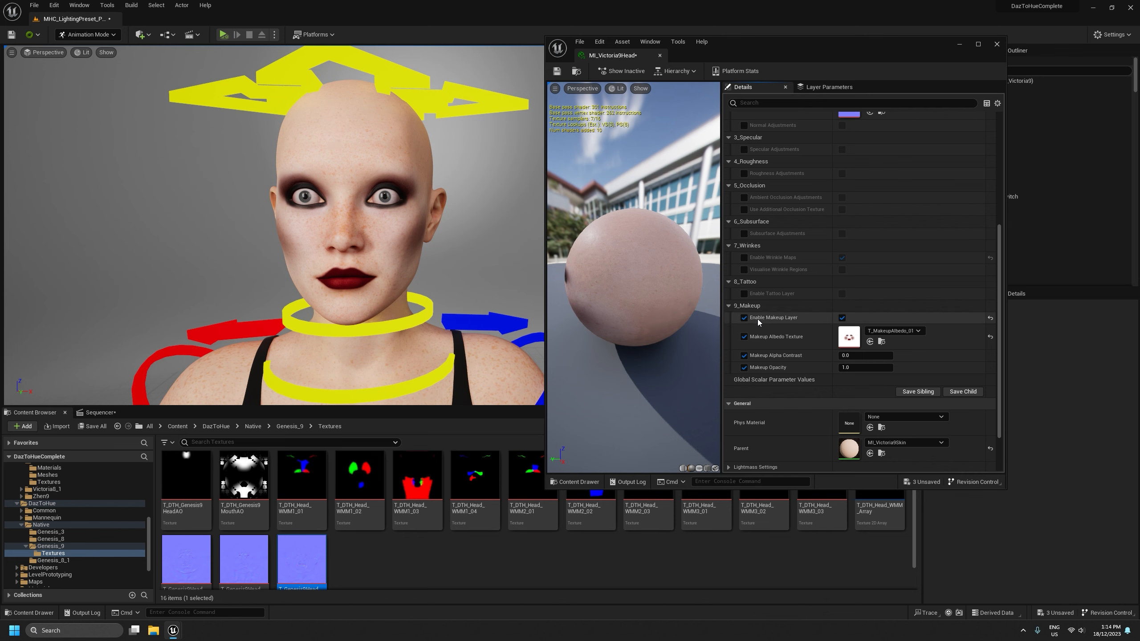
left_click(744, 258)
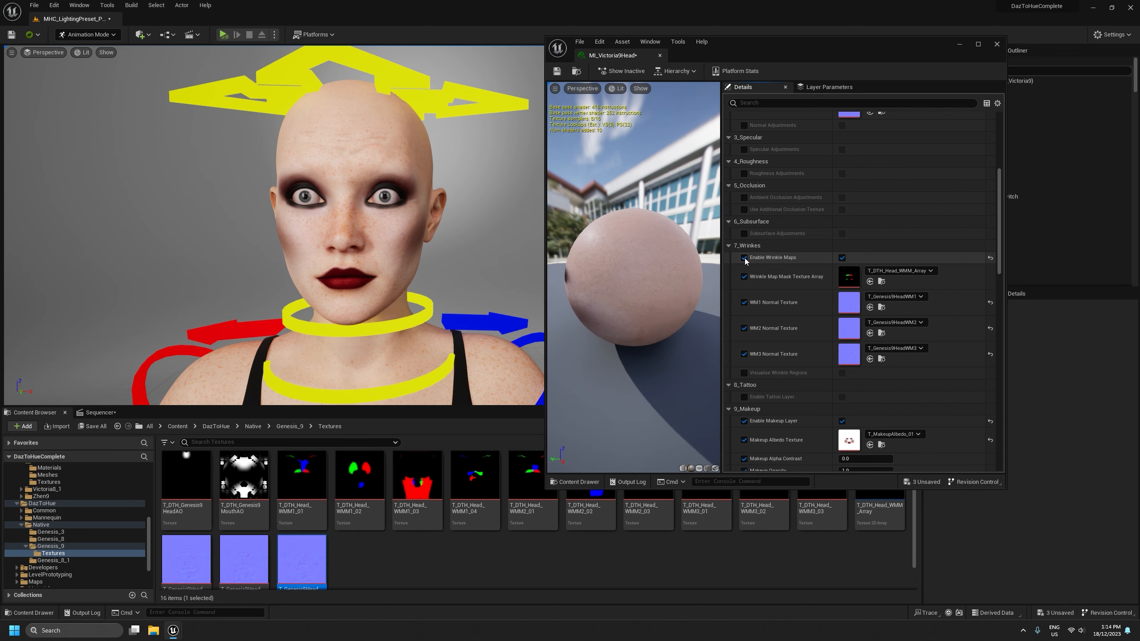
left_click(557, 71)
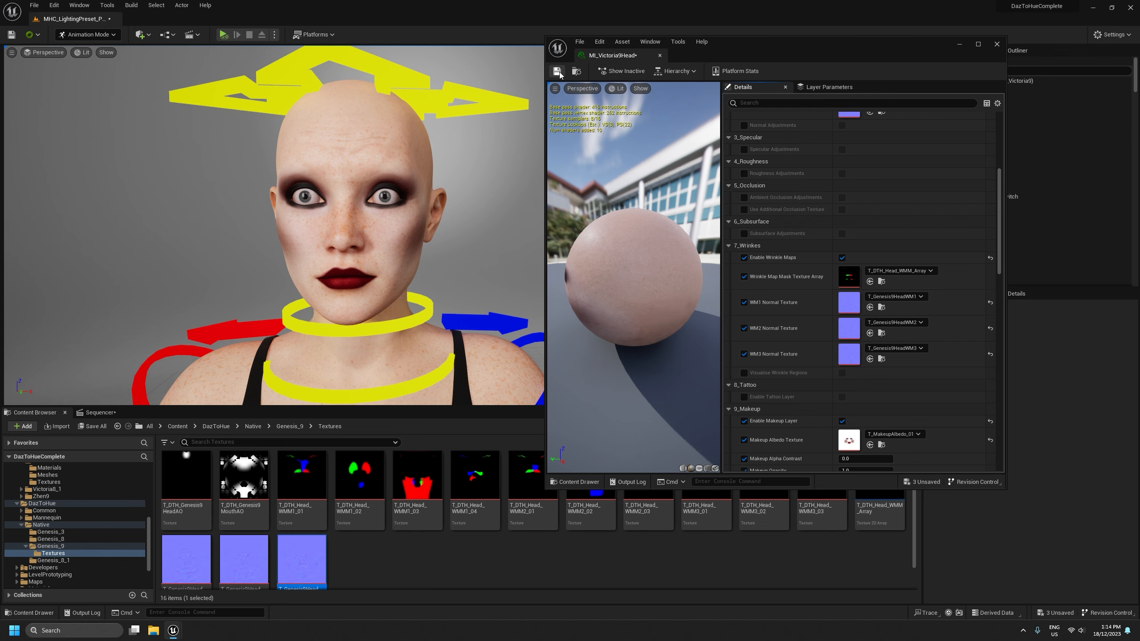
left_click(997, 44)
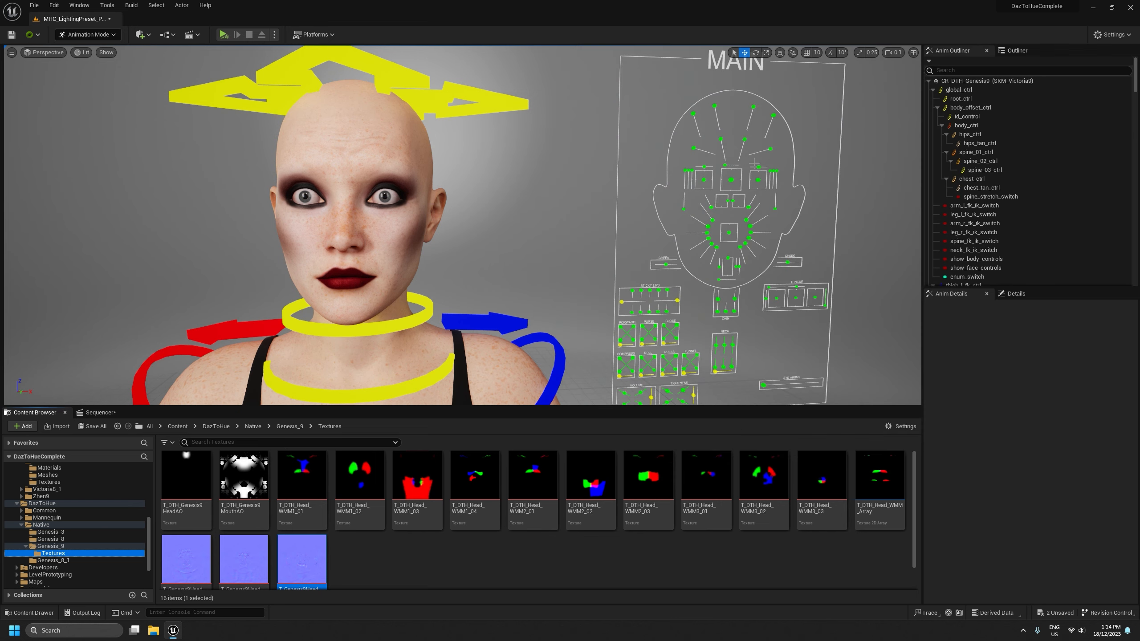
Bring up the level sequence and examine the character's raised-brow face and upper body from near and far
scroll(463, 225, "down", 3)
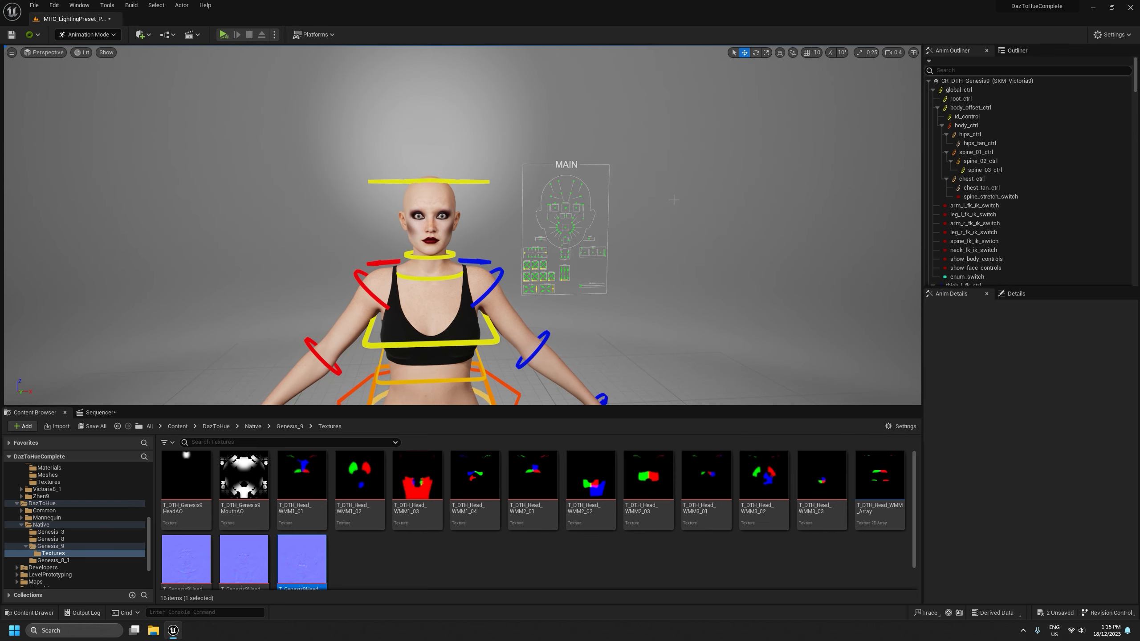
left_click(100, 413)
key("w")
mouse_move(462, 225)
right_mouse_down()
mouse_move(417, 238)
mouse_move(422, 224)
mouse_move(470, 215)
right_mouse_up()
scroll(463, 224, "up", 2)
key("s")
key("w")
key("s")
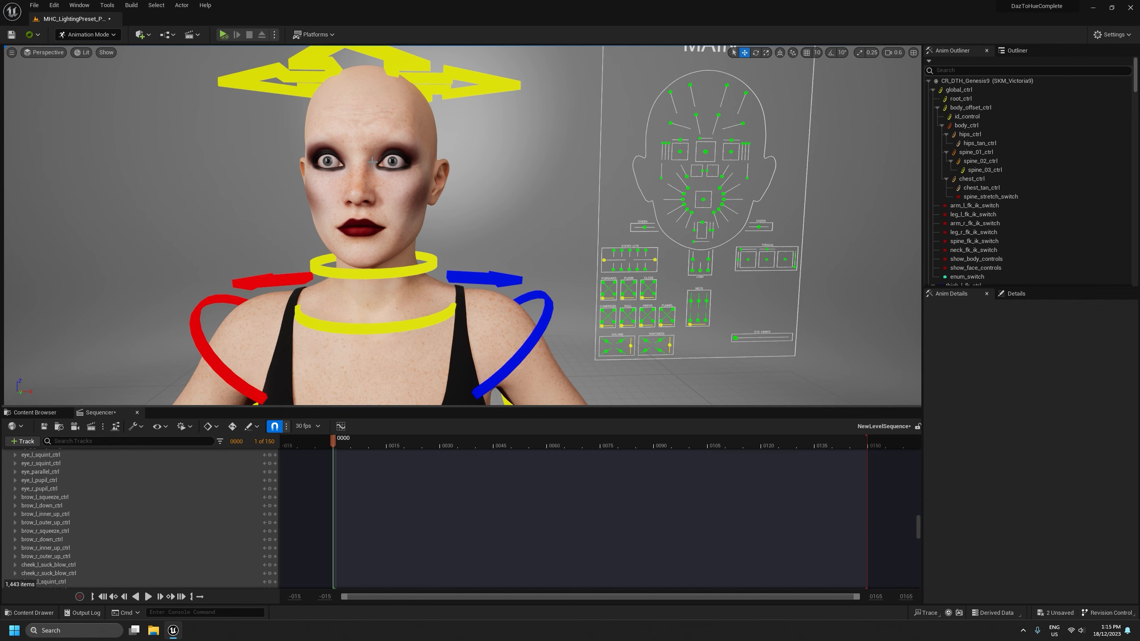
right_click_drag(466, 216, 469, 208)
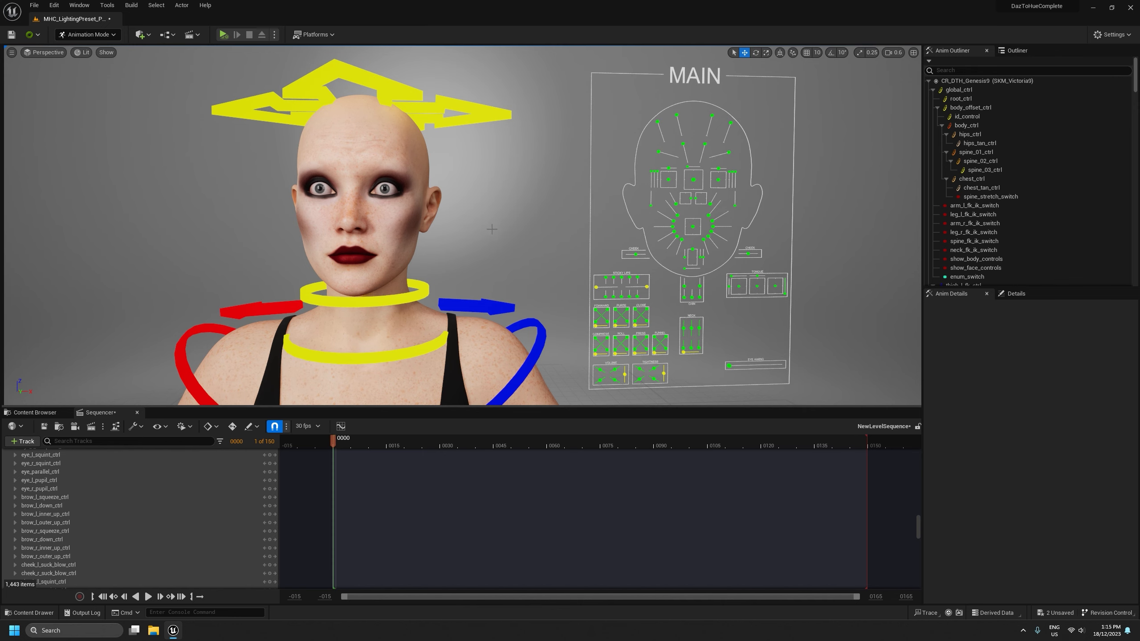
right_click_drag(495, 230, 488, 230)
scroll(496, 230, "down", 6)
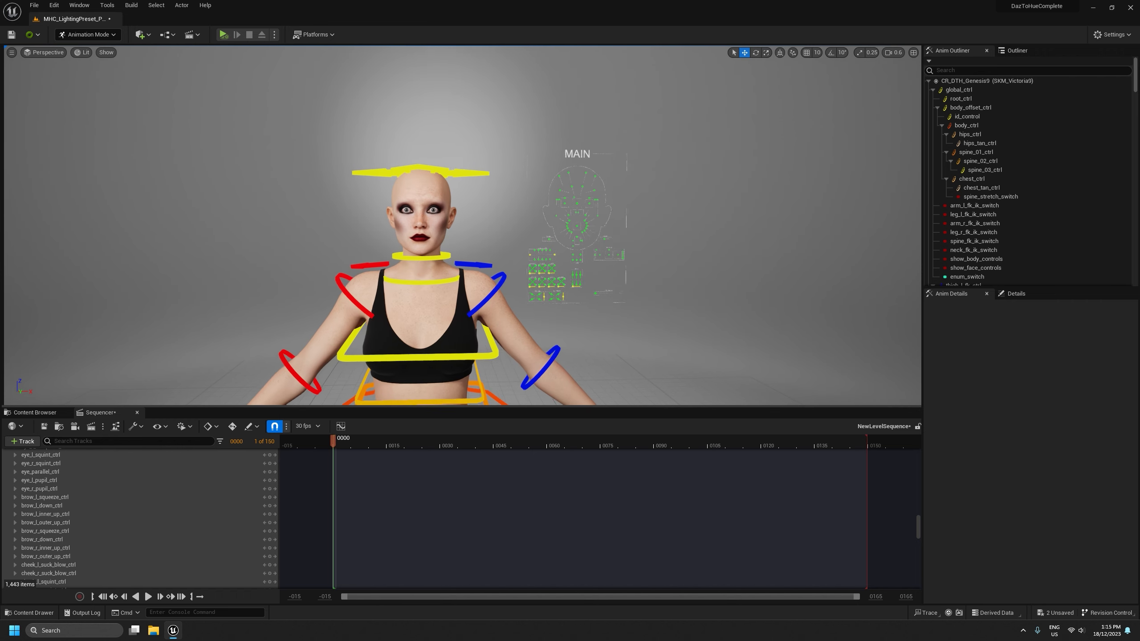
scroll(496, 230, "up", 5)
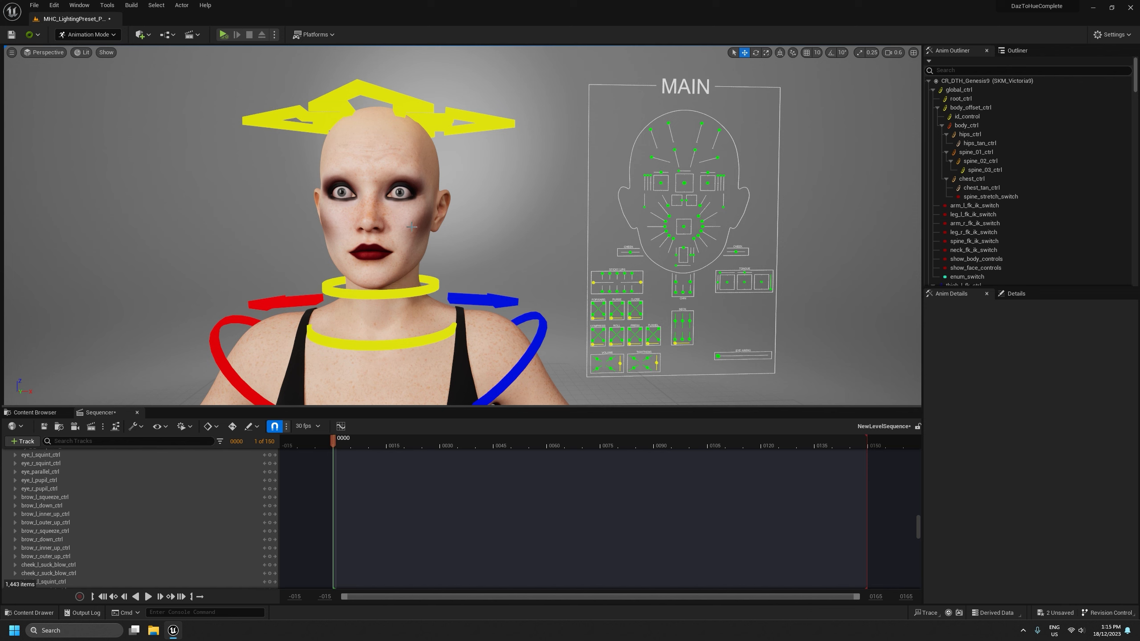
Return to the Content Browser and collapse the DazToHue folder in the source tree
left_click(36, 413)
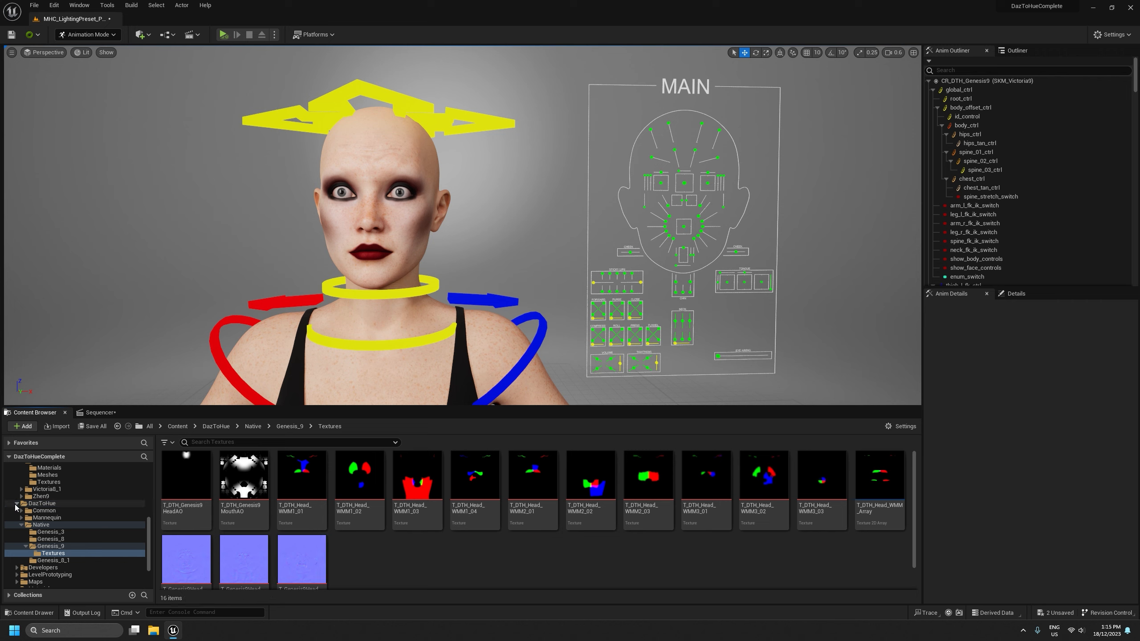
left_click(17, 504)
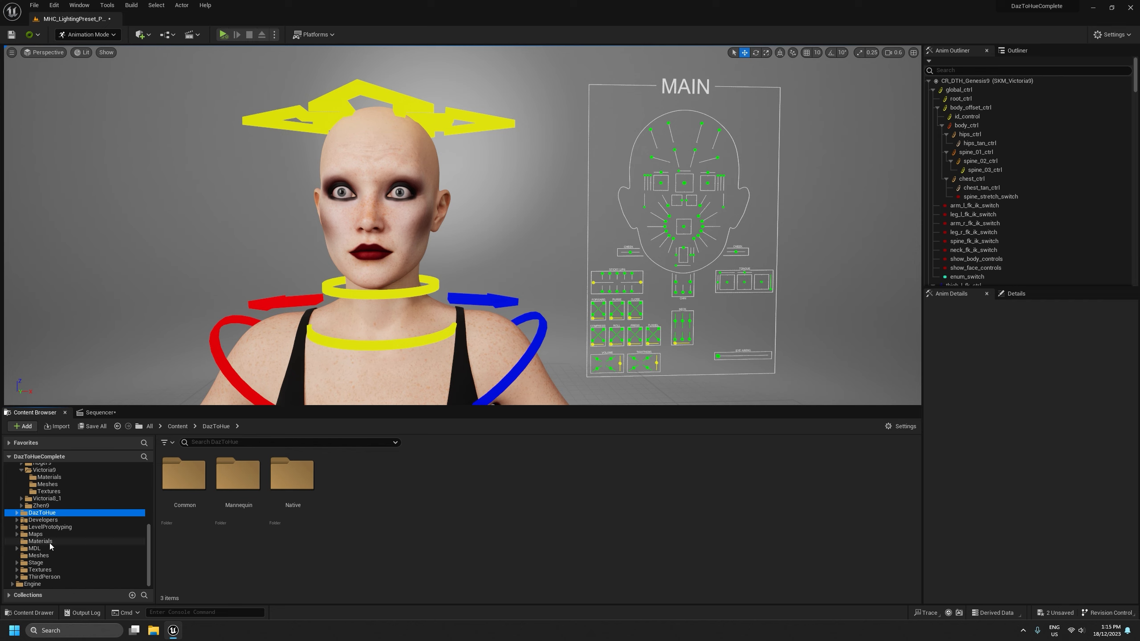
scroll(50, 543, "up", 1)
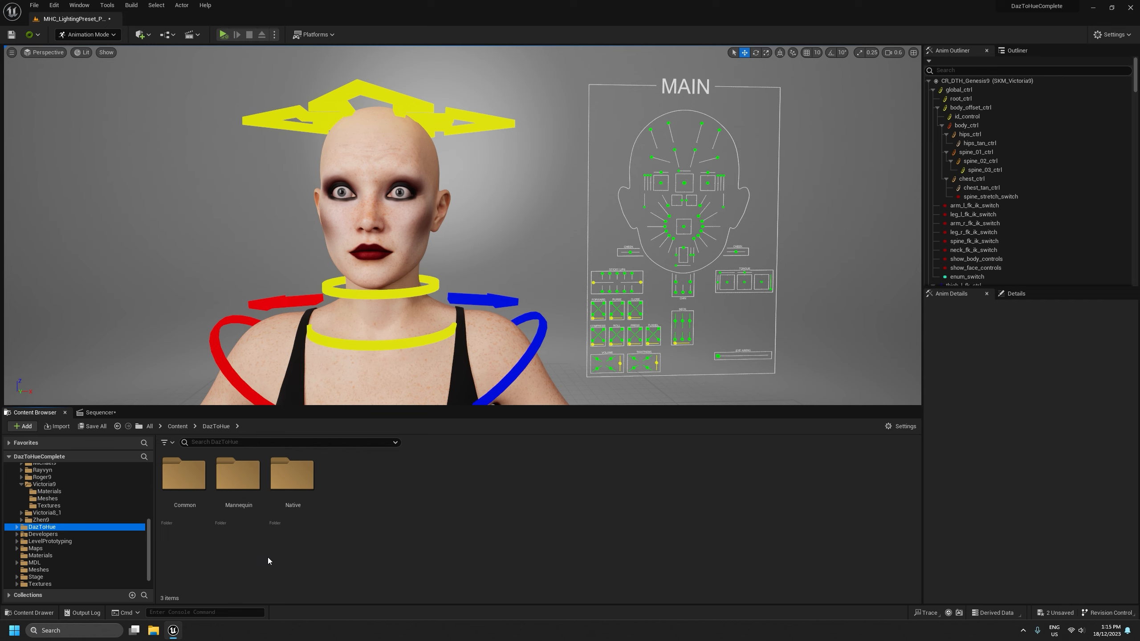
left_click(450, 491)
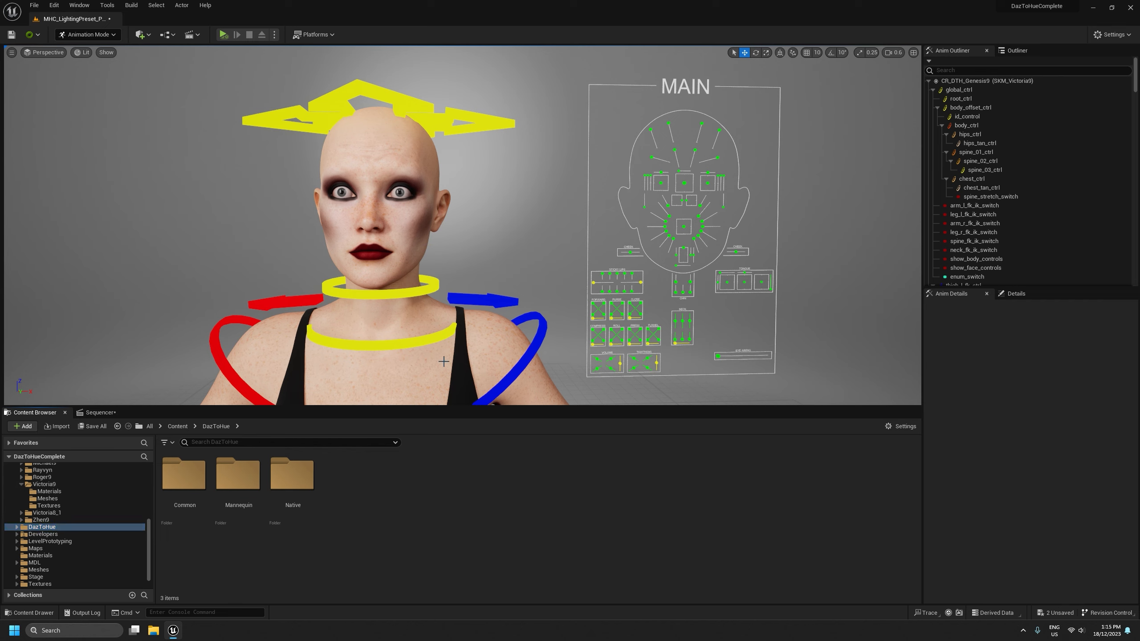